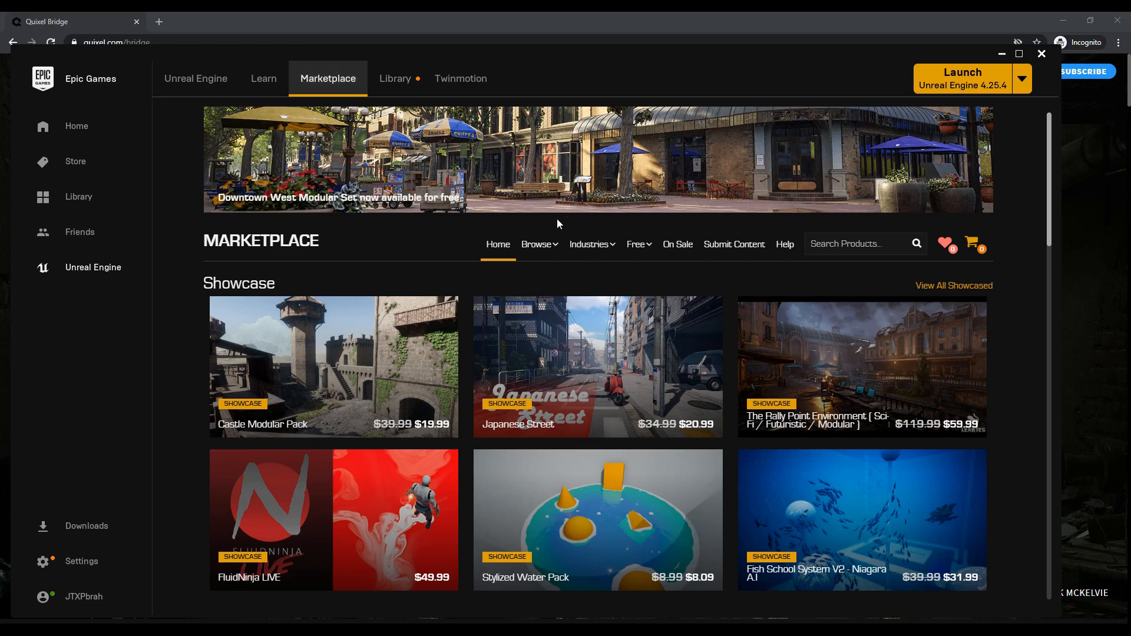
# - Browse the free Quixel Megascans packs on the seller's marketplace profile and view the Megascans - Fantasy Fort Vol. 1 details
pyautogui.click(712, 292)
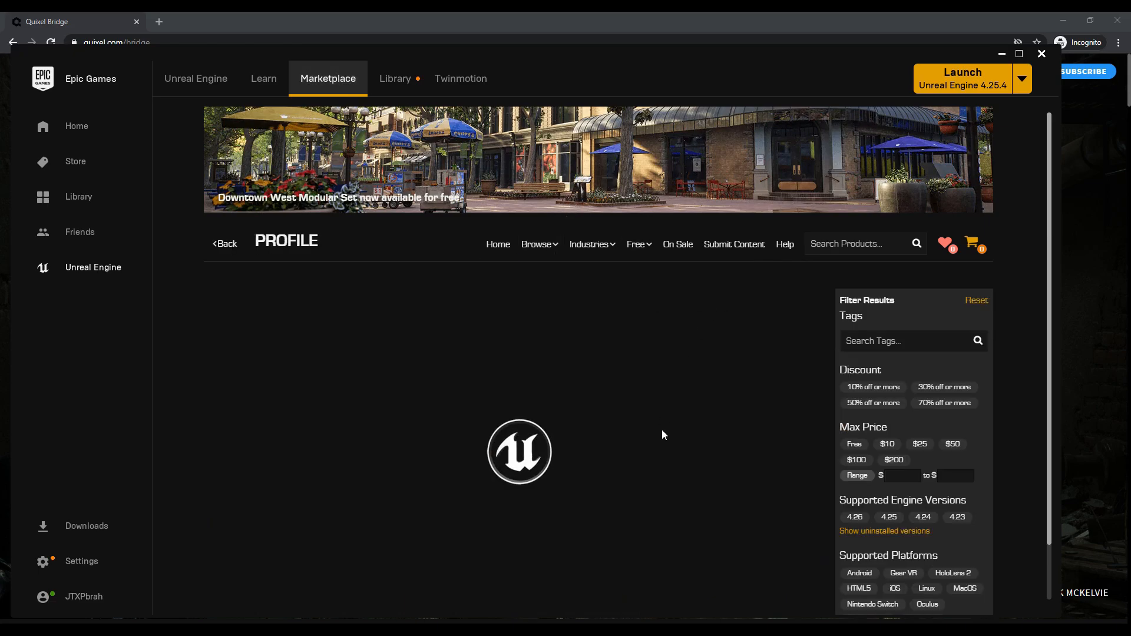
pyautogui.moveTo(553, 55); pyautogui.dragTo(607, 35)
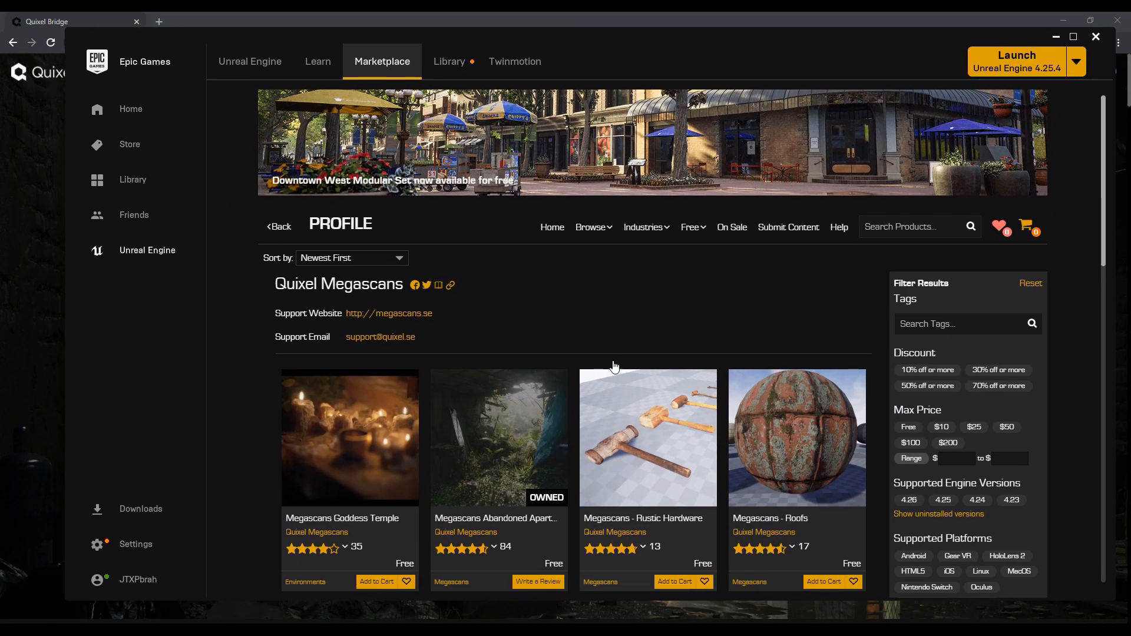
pyautogui.scroll(-2, 613, 366)
pyautogui.scroll(-2, 729, 364)
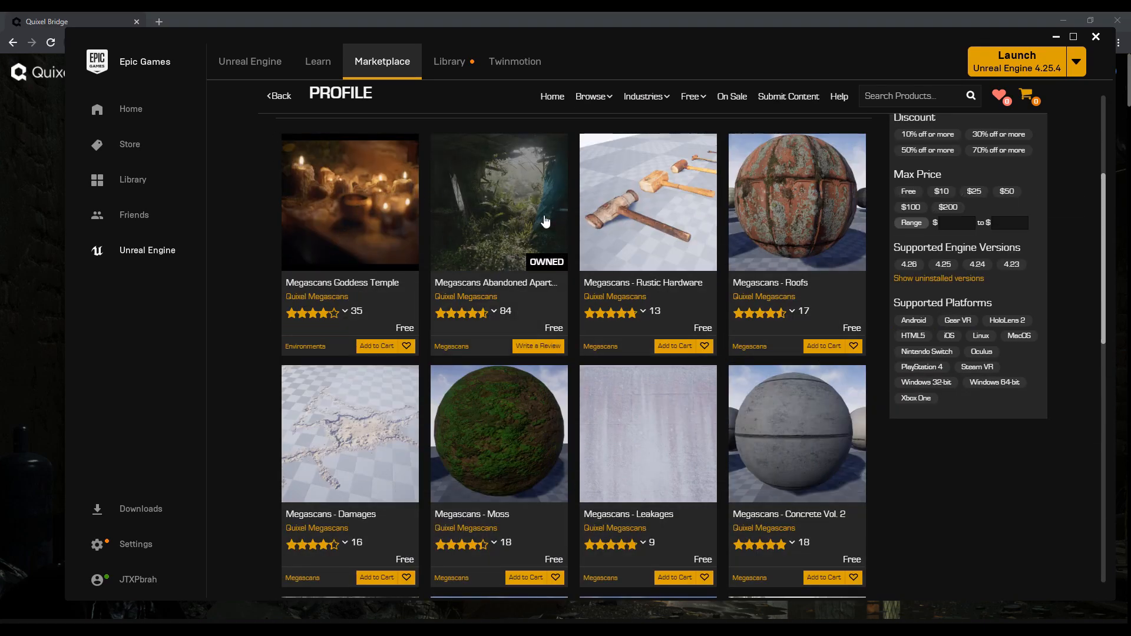
pyautogui.scroll(-6, 720, 242)
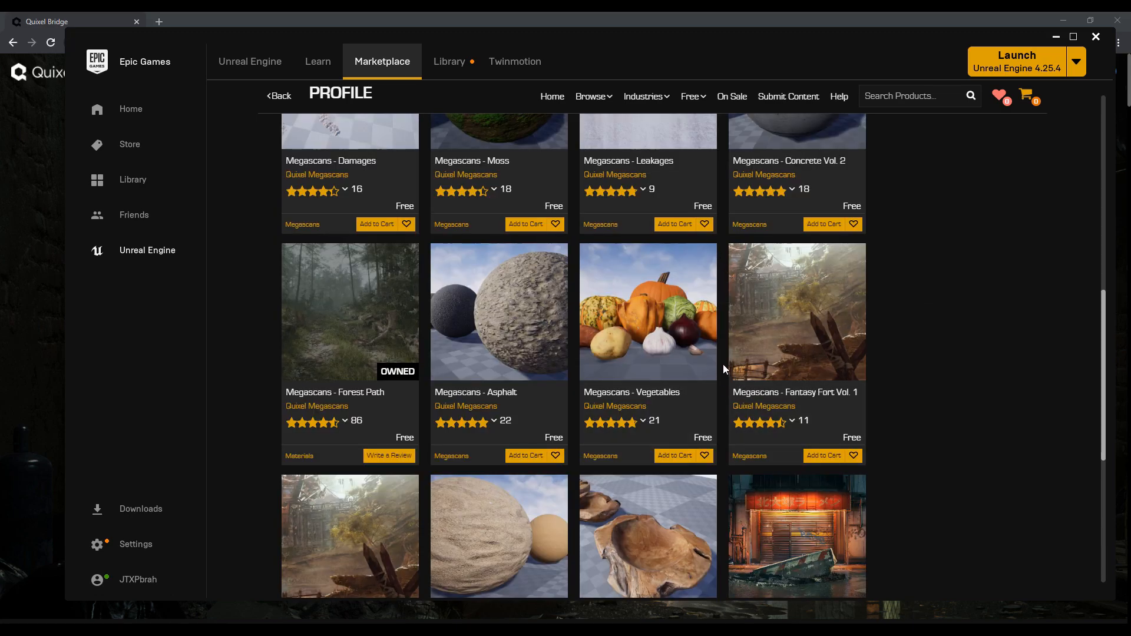
pyautogui.scroll(-5, 720, 347)
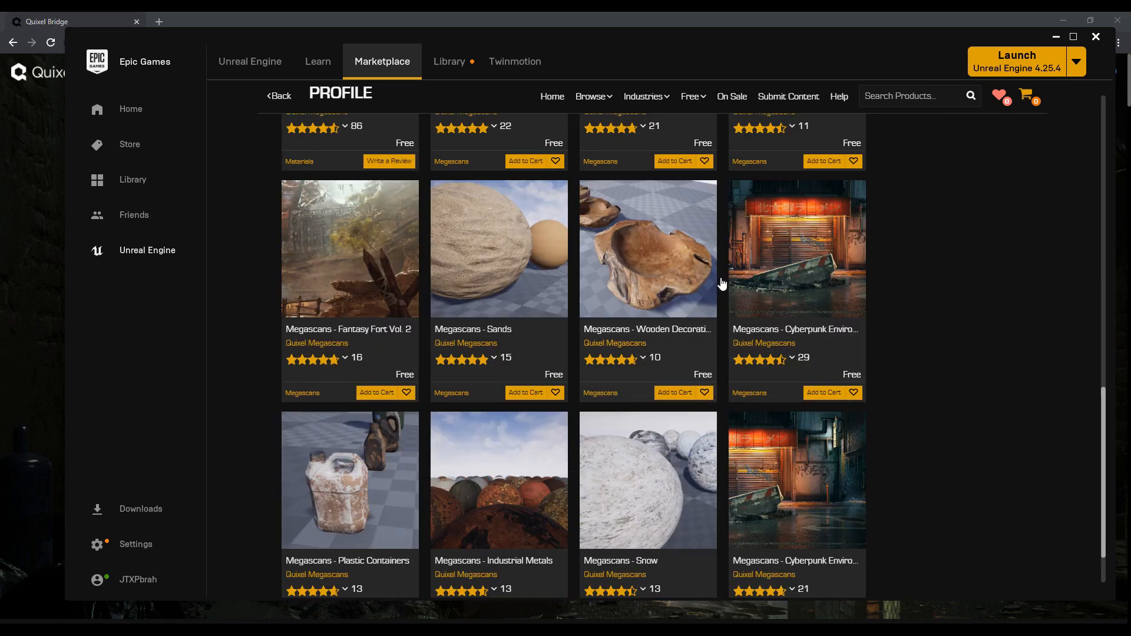
pyautogui.scroll(3, 718, 260)
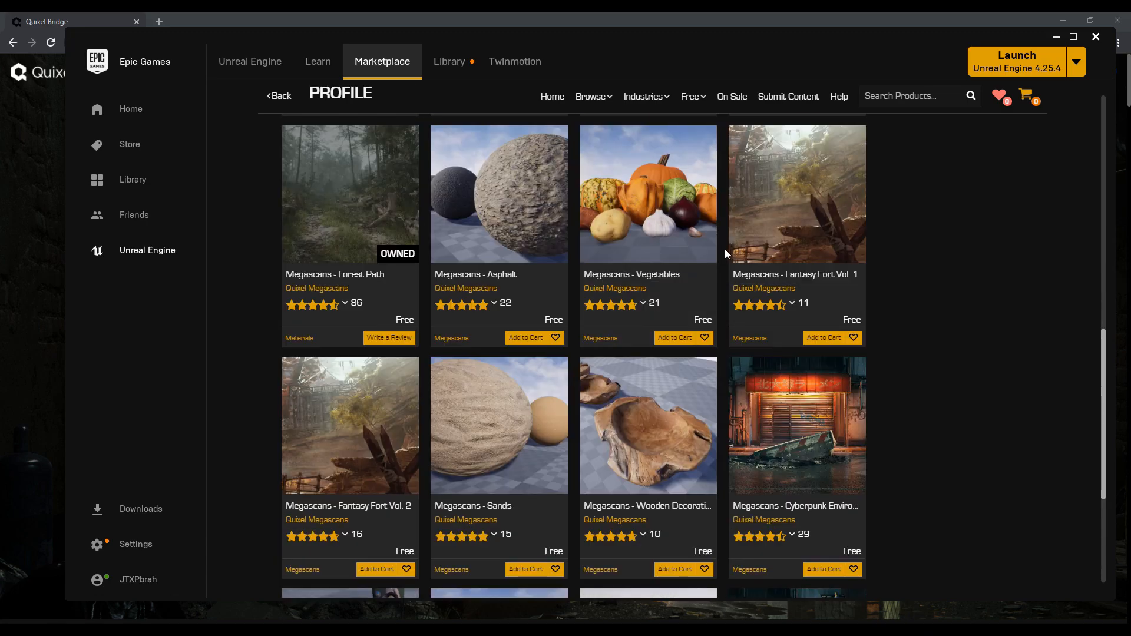
pyautogui.scroll(2, 726, 252)
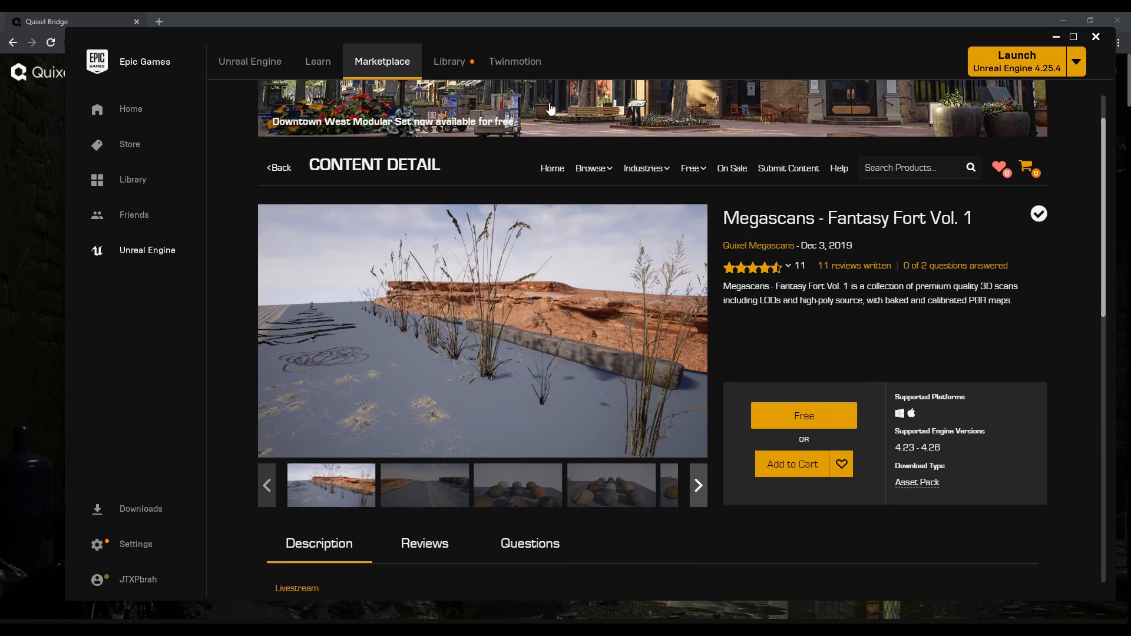
# - Switch to the browser, download Bridge.exe from the Quixel Bridge page and run it
pyautogui.click(81, 23)
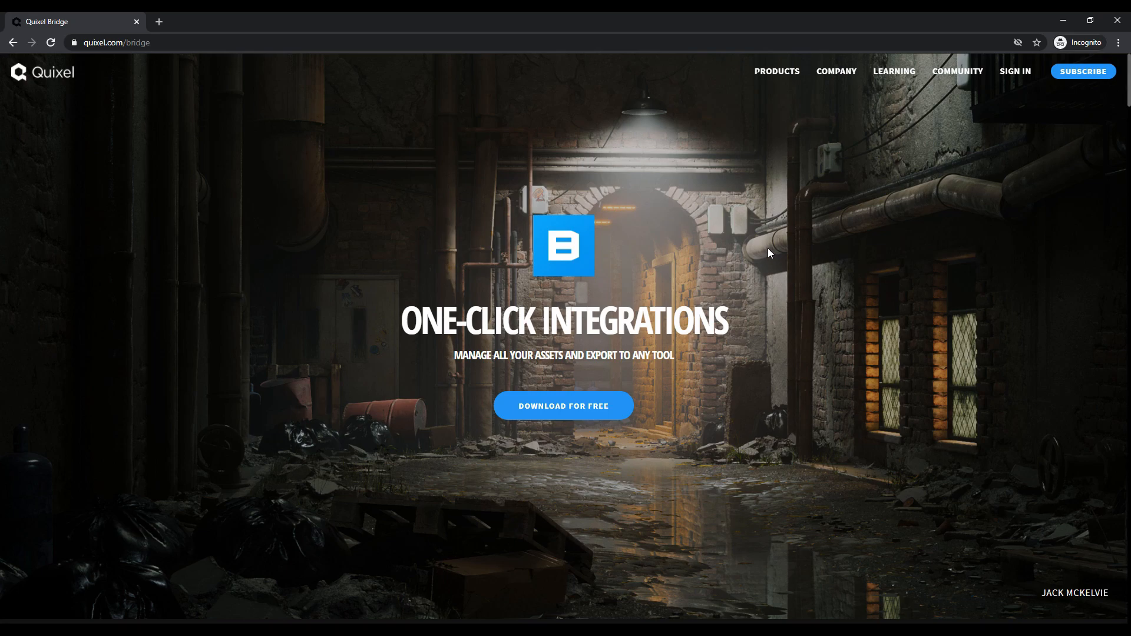
pyautogui.click(595, 418)
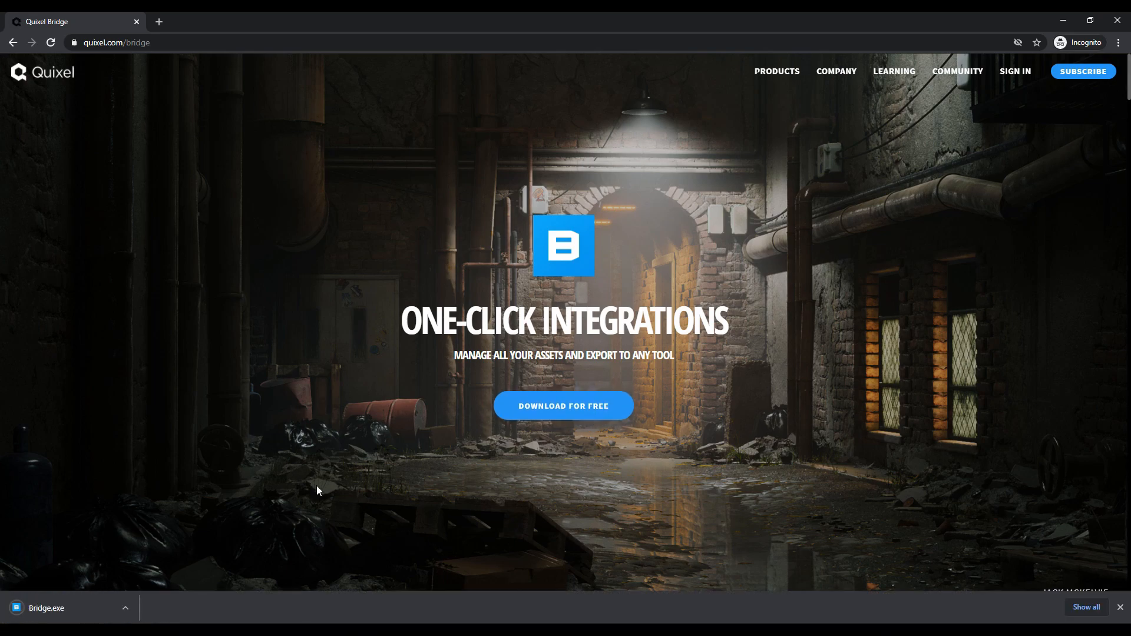
pyautogui.click(65, 609)
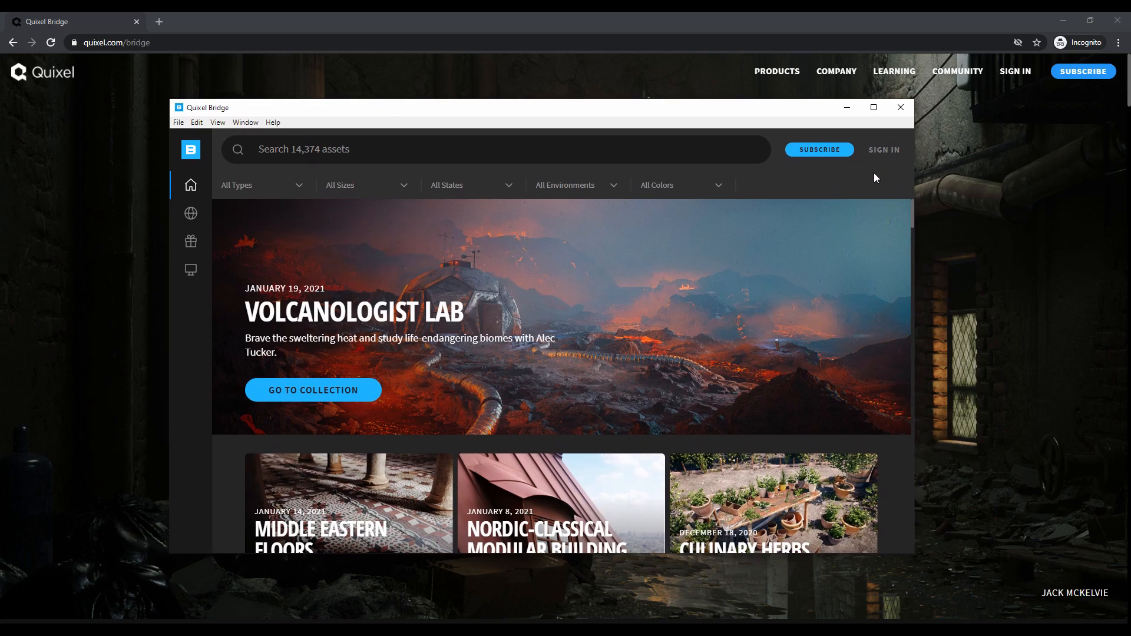
# - Sign in to Quixel Bridge with the Epic Games account and check the notifications
pyautogui.click(885, 151)
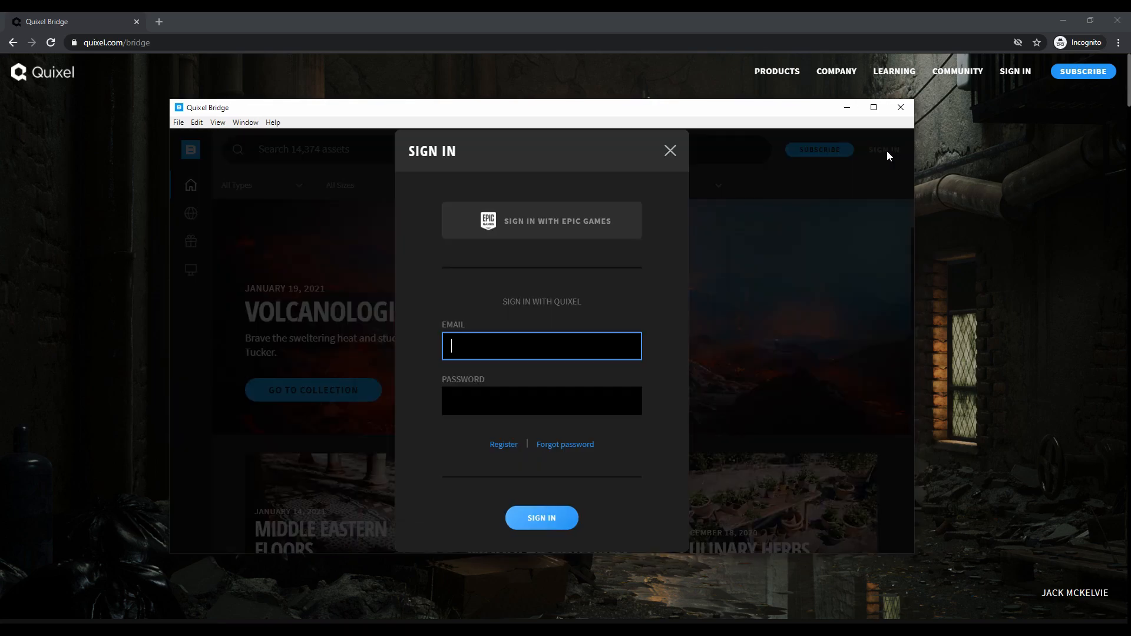
pyautogui.click(563, 233)
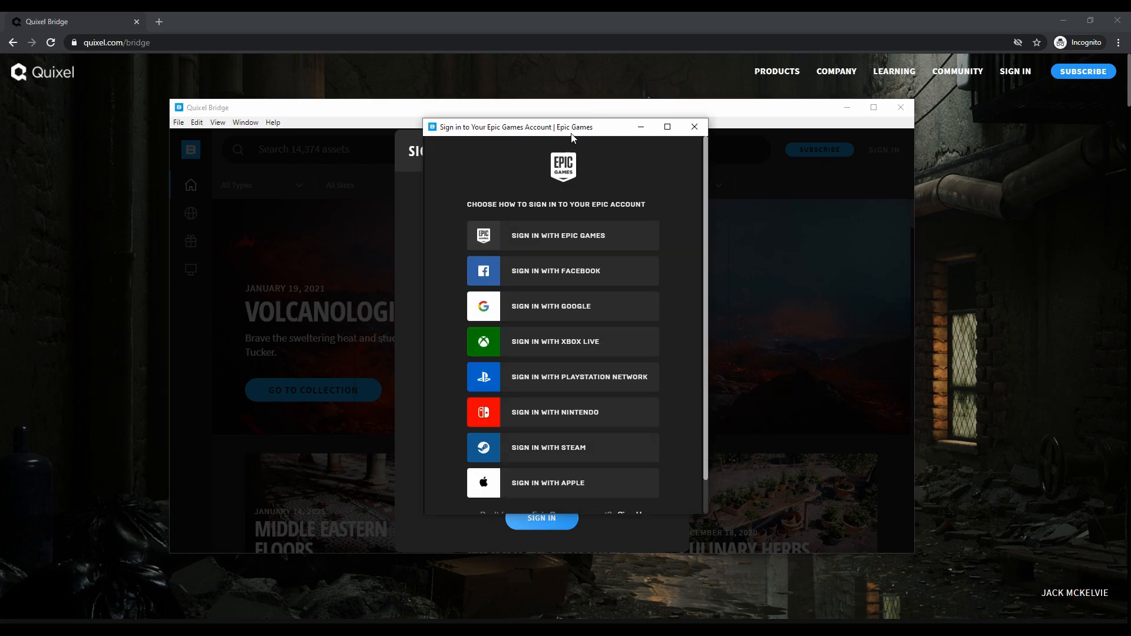
pyautogui.moveTo(572, 135); pyautogui.dragTo(570, 135)
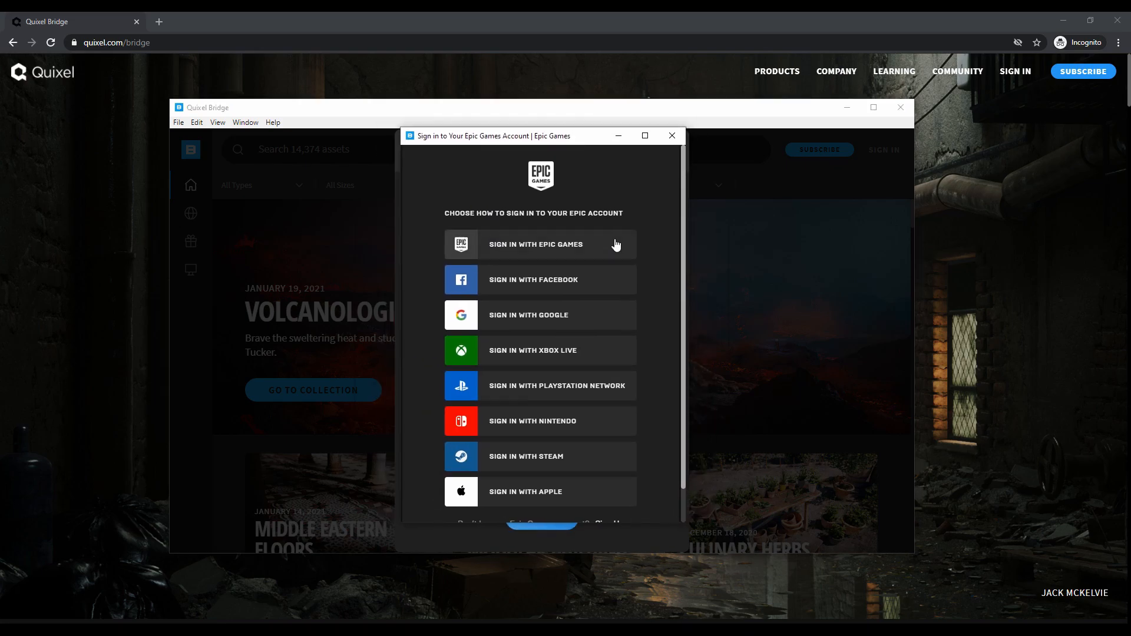
pyautogui.click(563, 254)
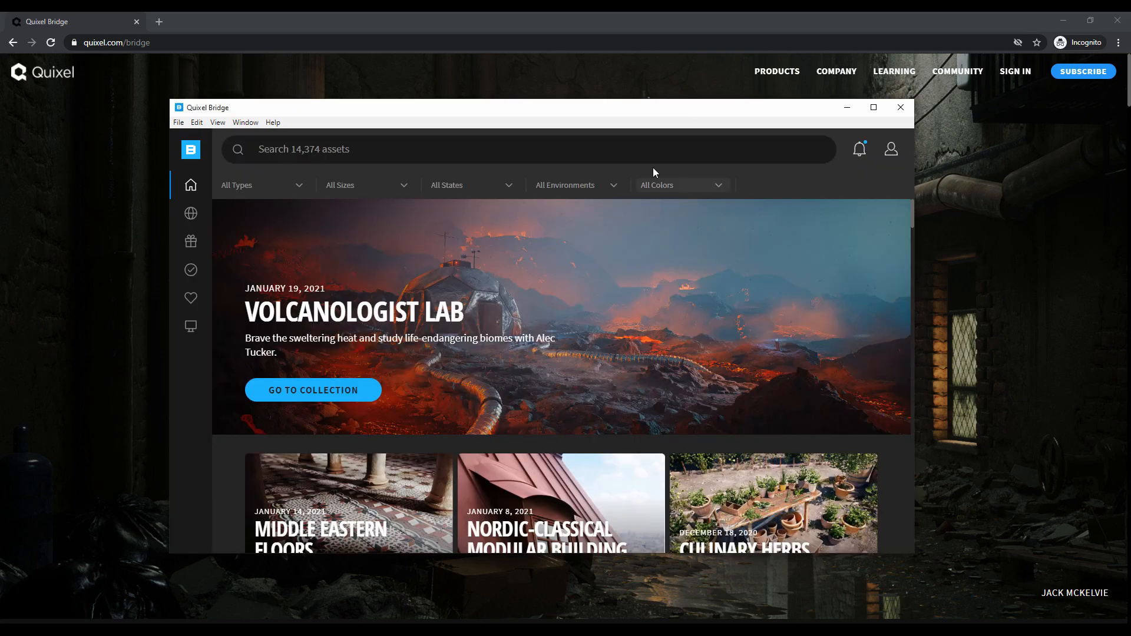
pyautogui.click(860, 151)
pyautogui.moveTo(531, 108); pyautogui.dragTo(536, 140)
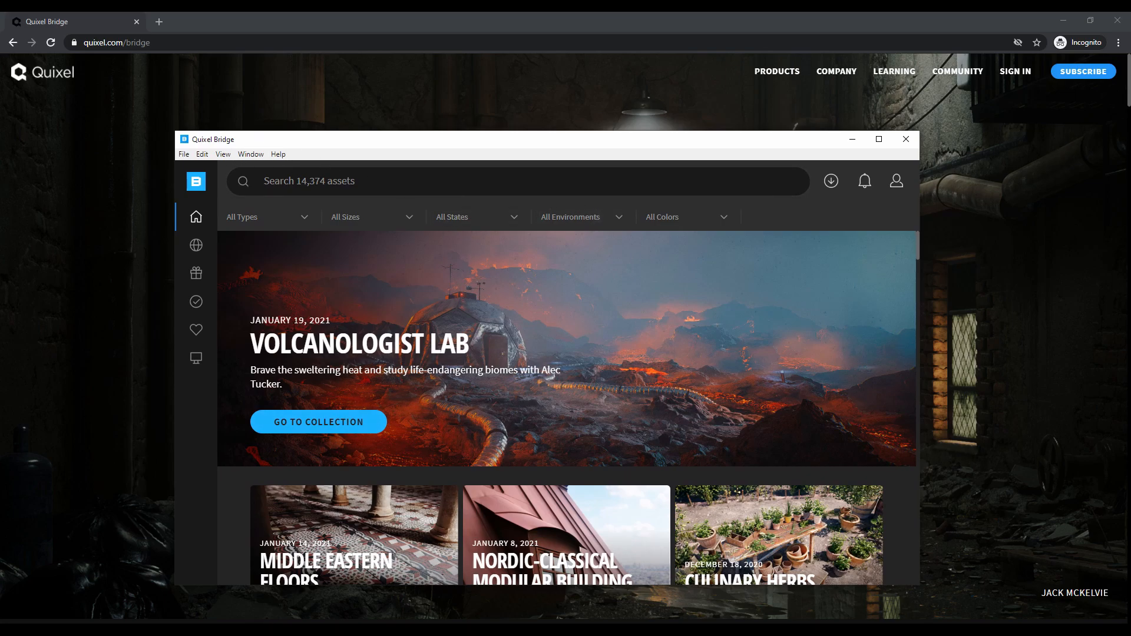
# - Find the Icelandic Rock Plates 3D asset in the Volcanologist Lab collection and show its details
pyautogui.click(341, 422)
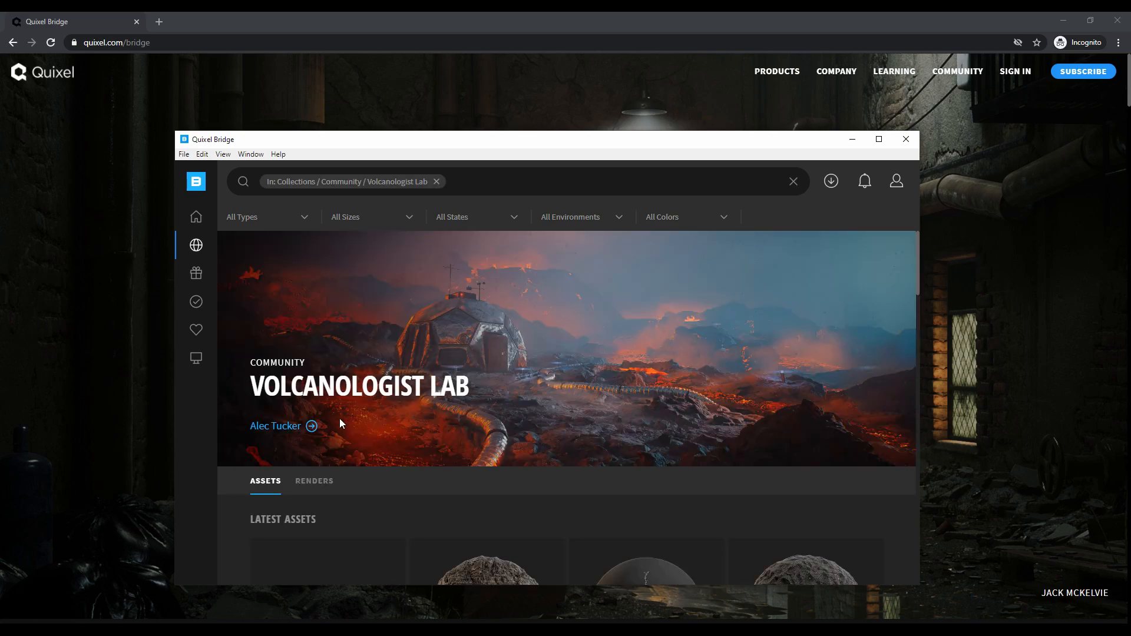
pyautogui.scroll(-5, 498, 333)
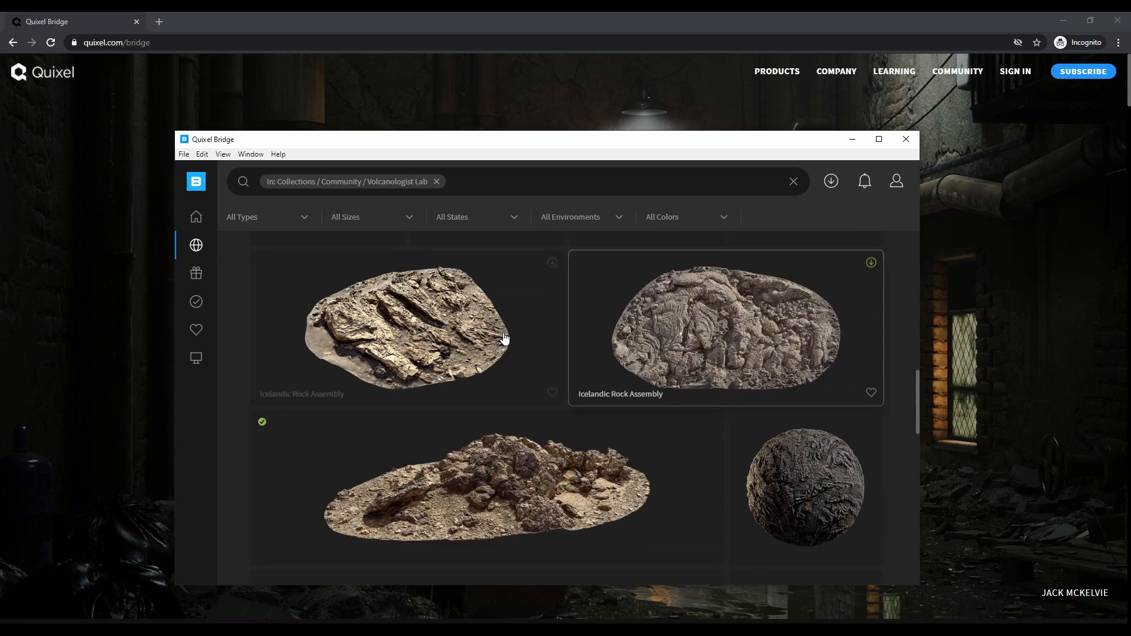
pyautogui.scroll(-6, 687, 348)
pyautogui.scroll(-3, 676, 349)
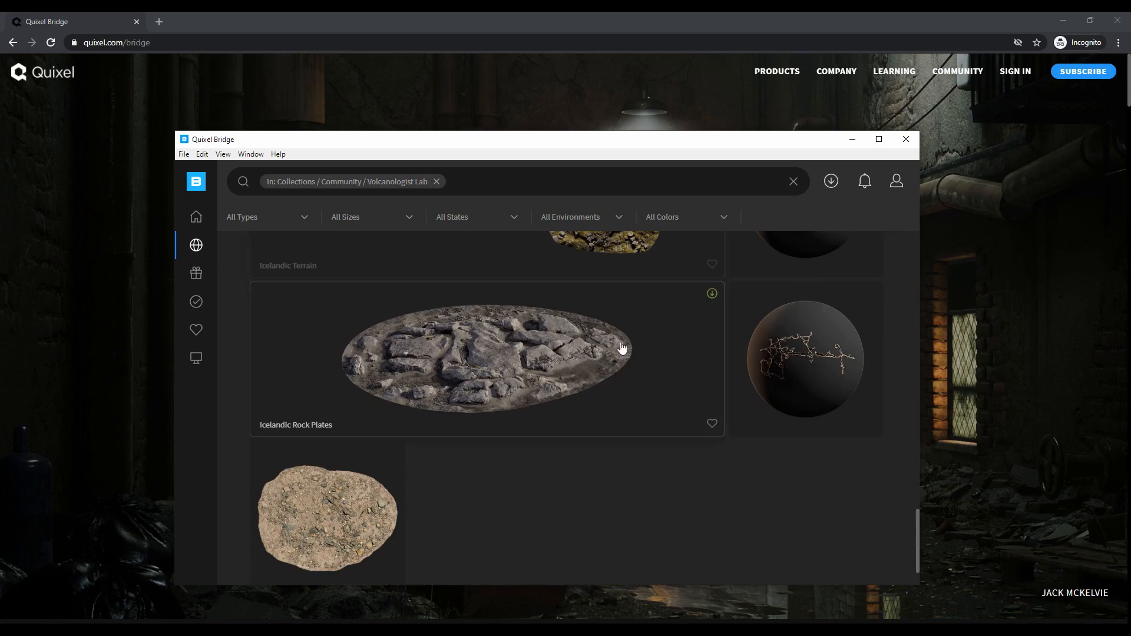
pyautogui.click(537, 347)
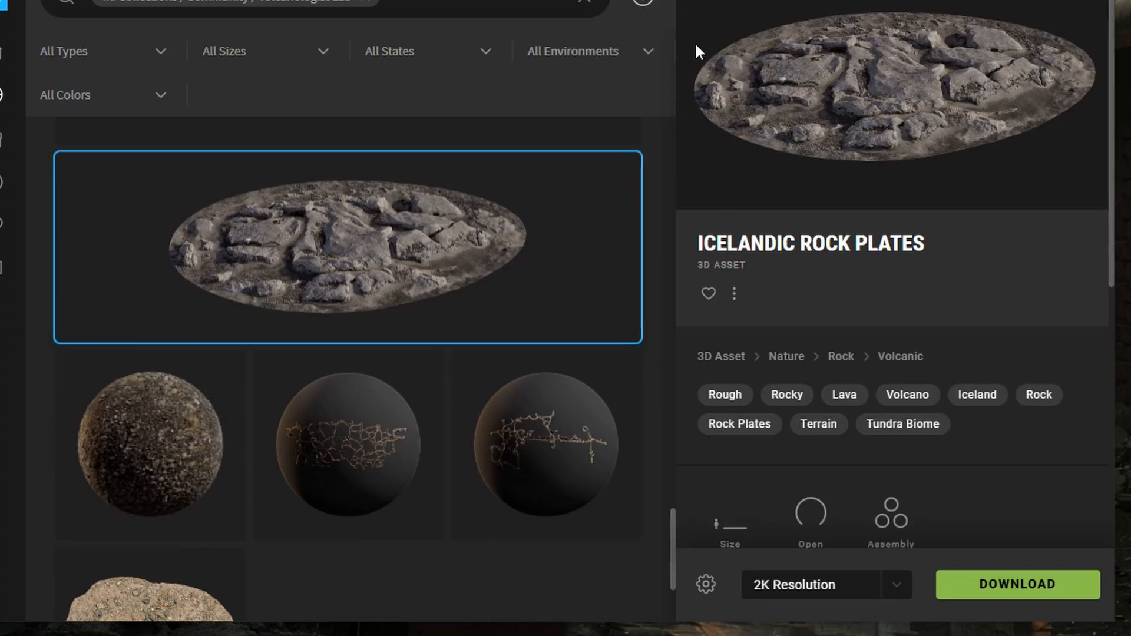
# - In the asset's export settings, choose Unreal Engine as the export target and 4.26 as the engine version
pyautogui.click(707, 585)
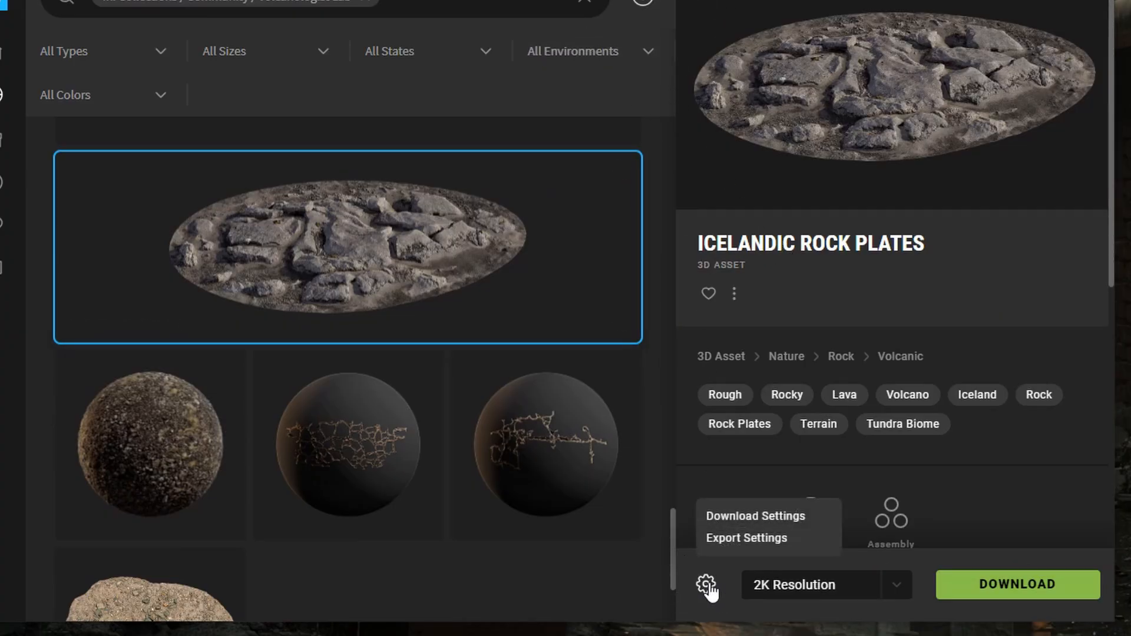
pyautogui.click(756, 539)
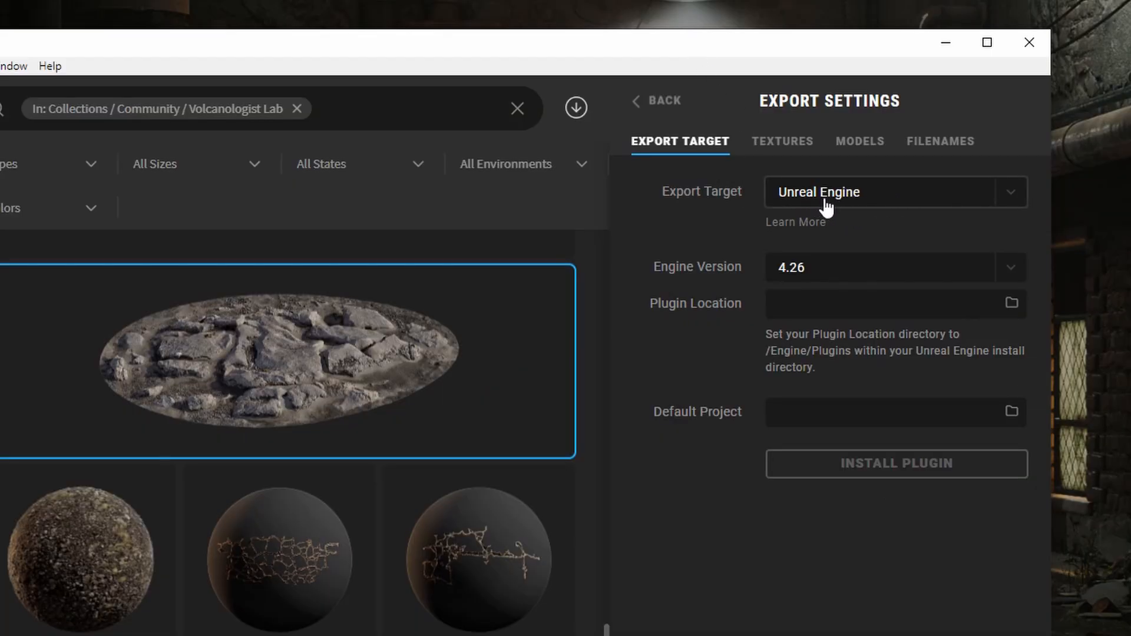
pyautogui.click(1011, 195)
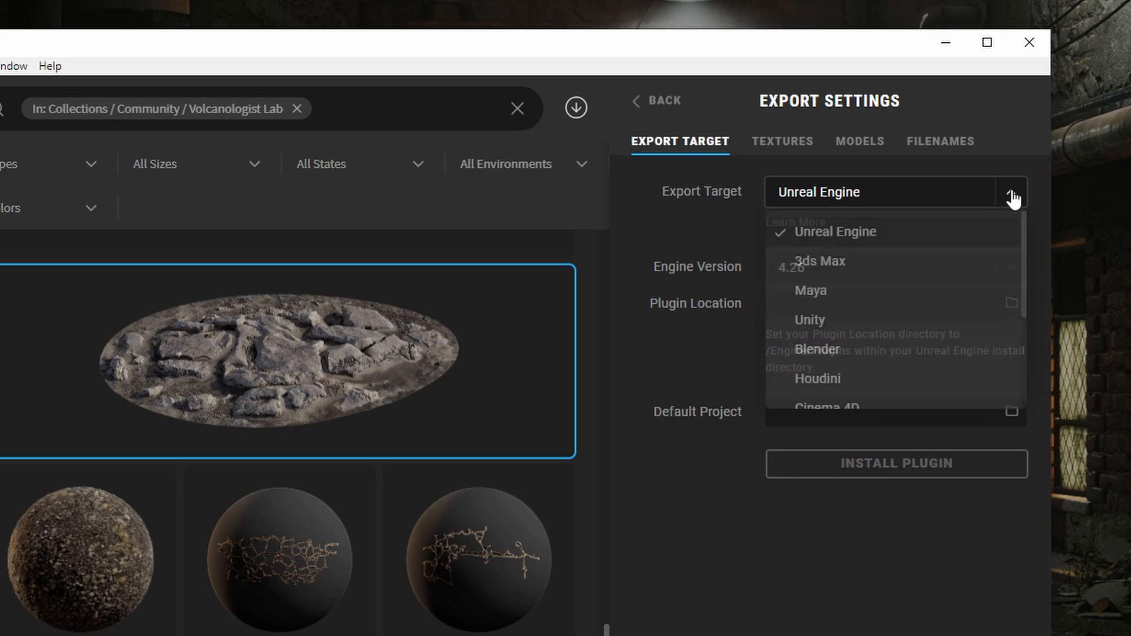
pyautogui.click(826, 231)
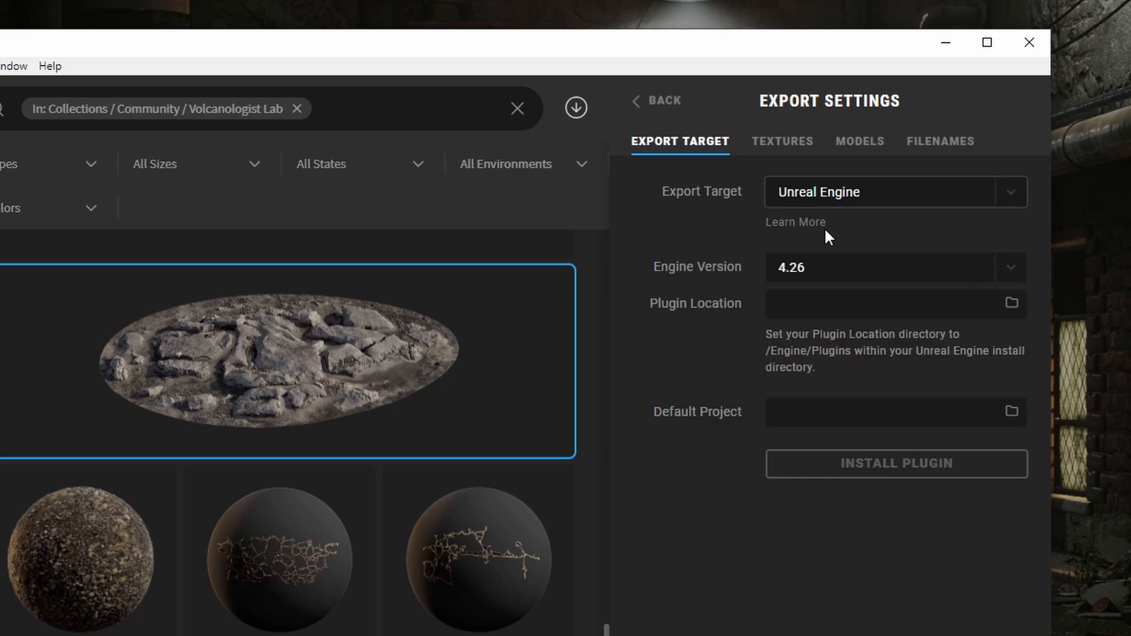
pyautogui.click(1019, 276)
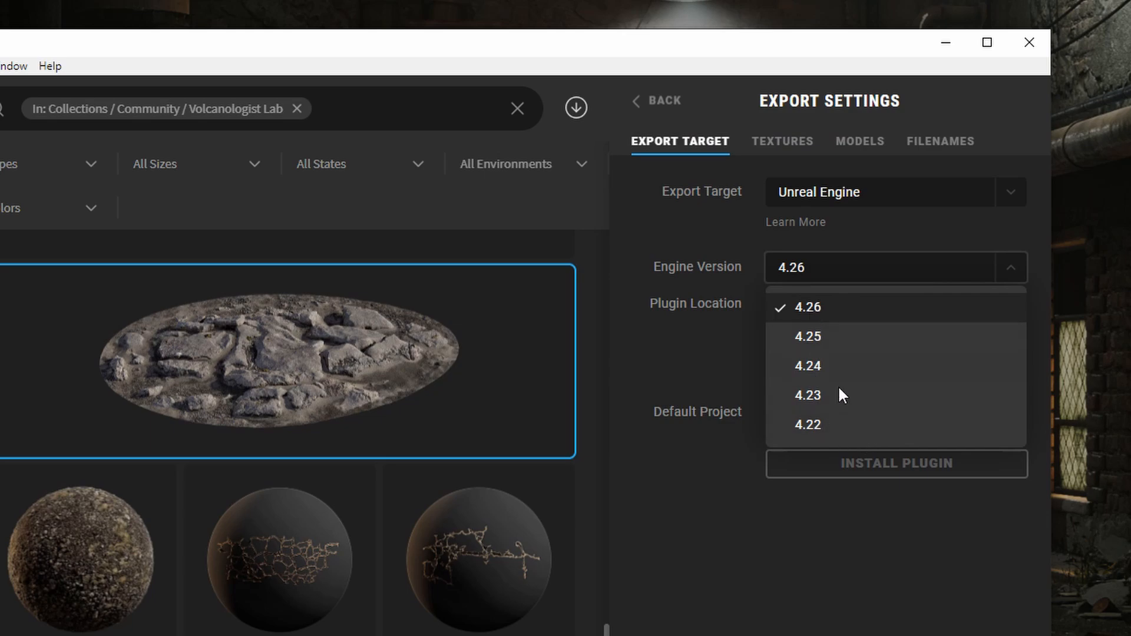
pyautogui.click(845, 307)
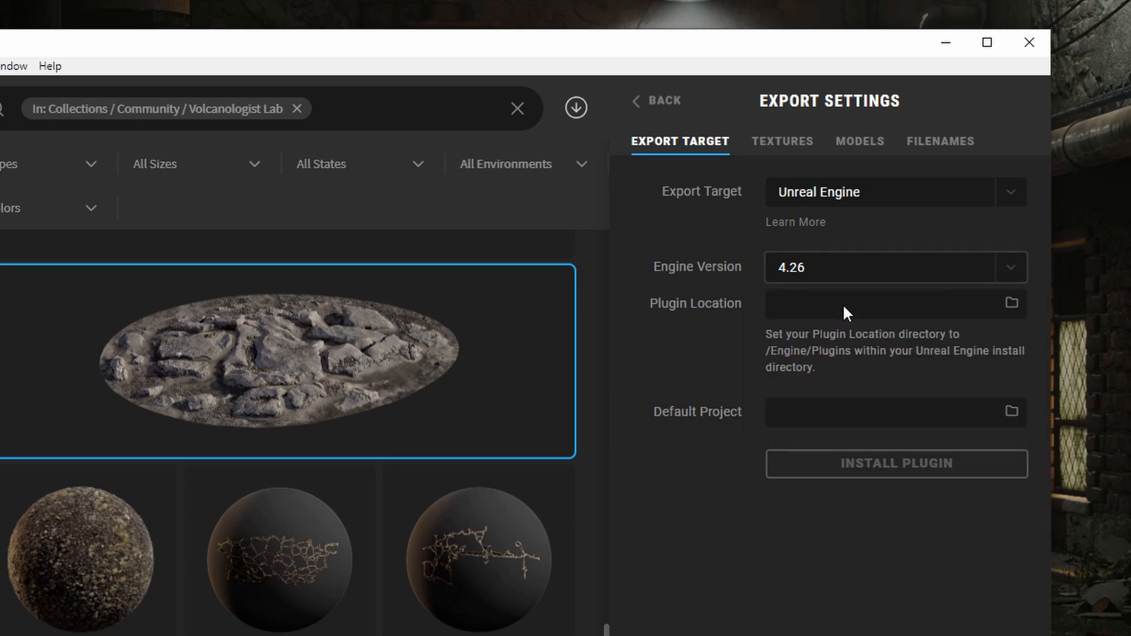
# - Set the plugin location to the folder C:\Unreal Engine\UE_4.26\Engine\Plugins
pyautogui.click(1014, 304)
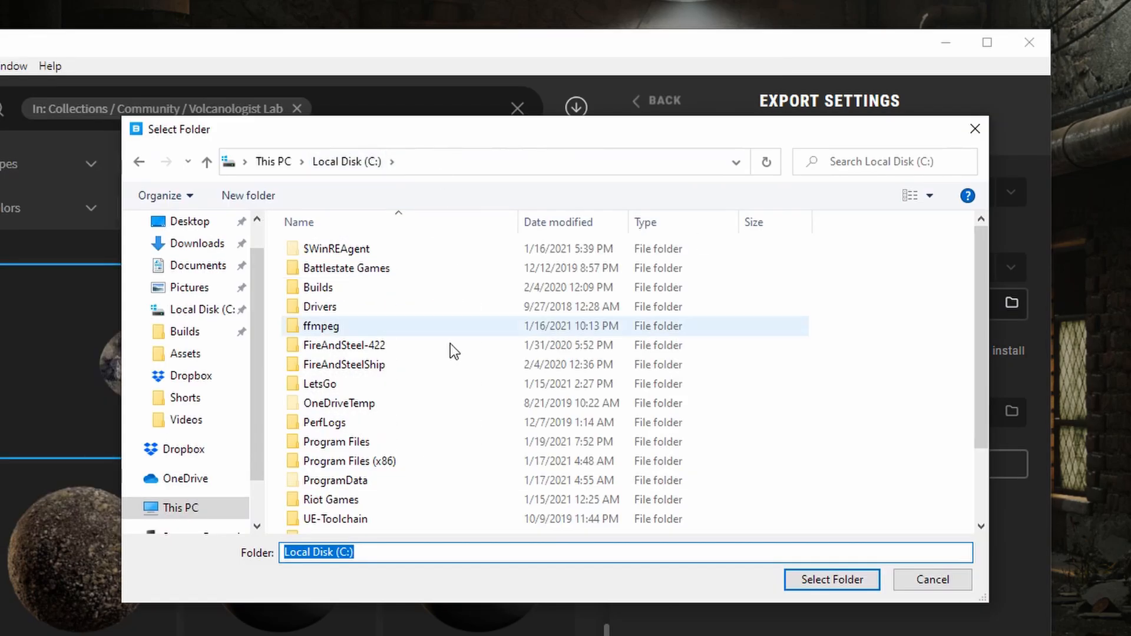
pyautogui.scroll(-2, 451, 369)
pyautogui.doubleClick(355, 447)
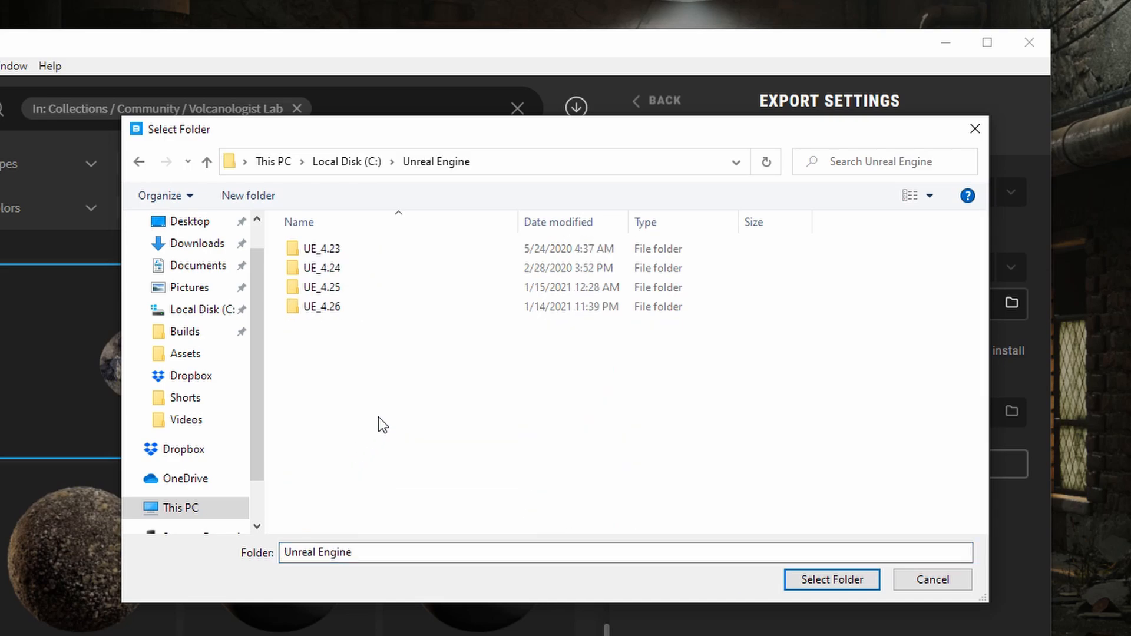
pyautogui.doubleClick(369, 305)
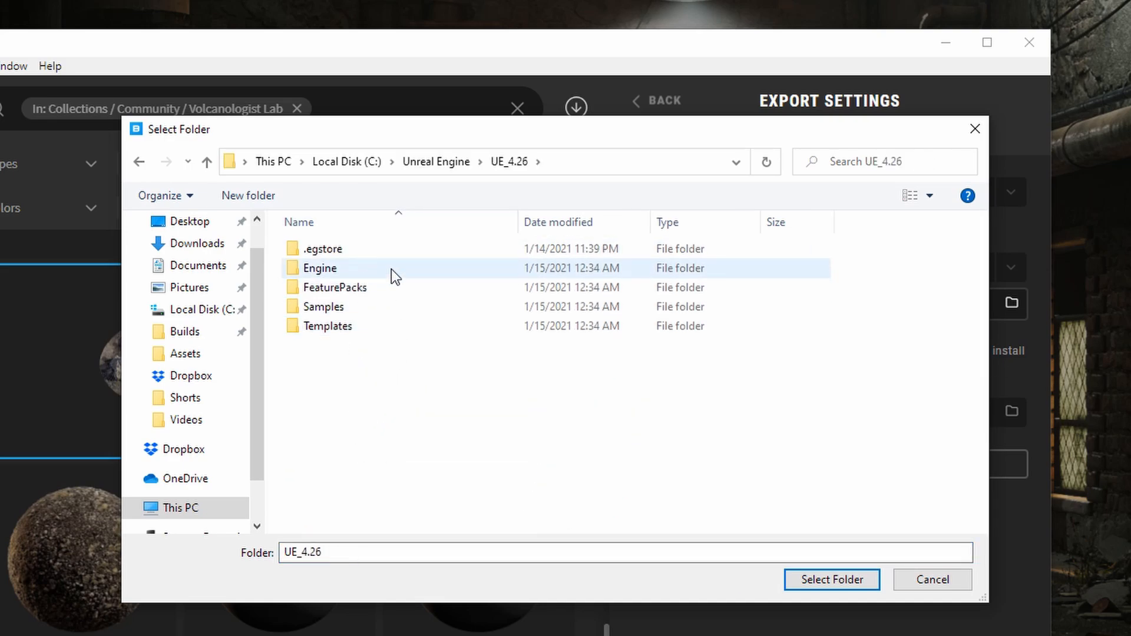
pyautogui.doubleClick(321, 268)
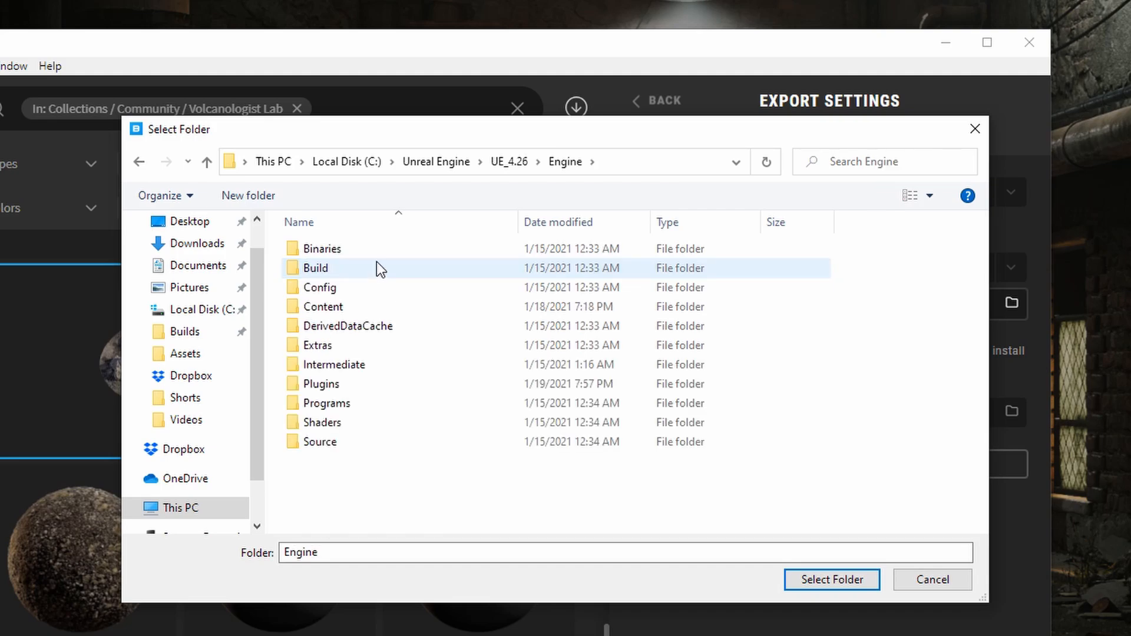
pyautogui.doubleClick(363, 389)
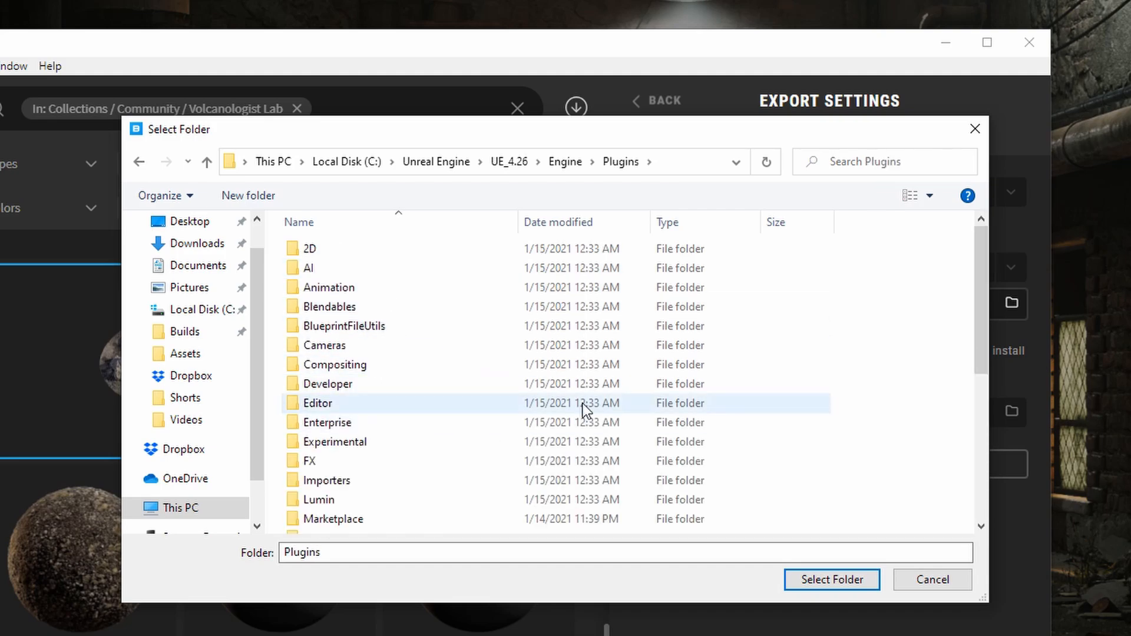
pyautogui.moveTo(616, 136); pyautogui.dragTo(608, 132)
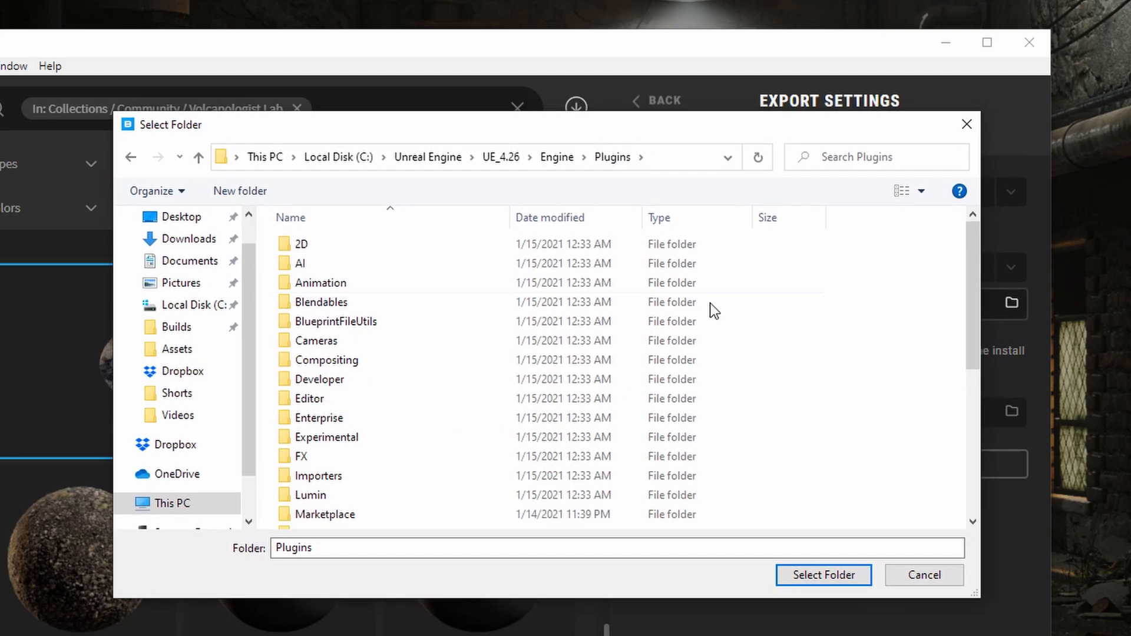
pyautogui.click(823, 575)
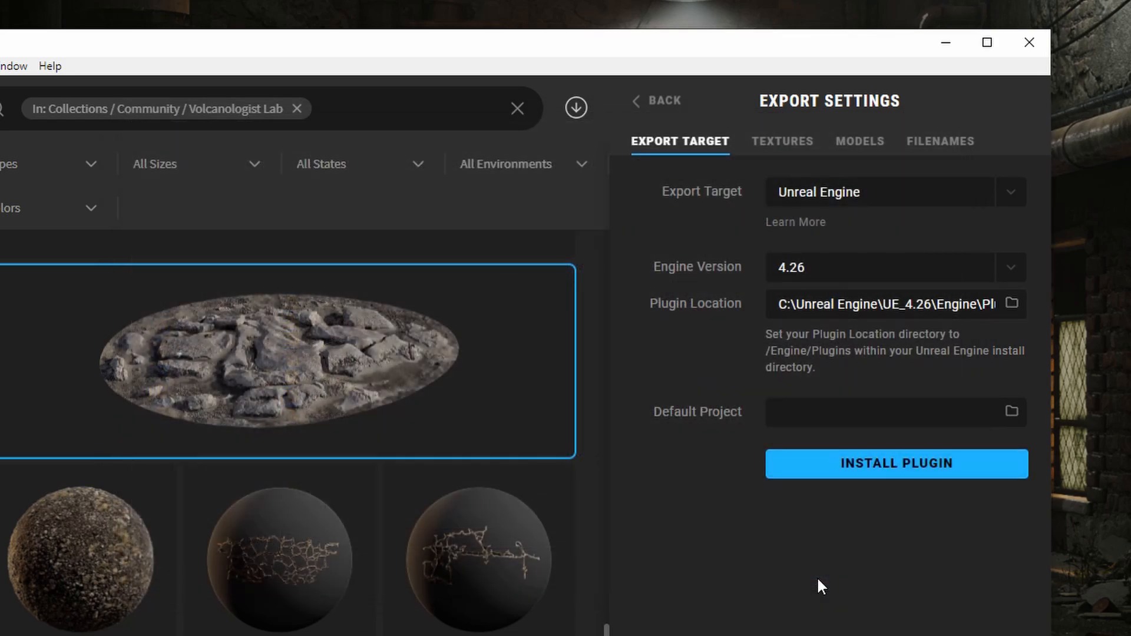
# - Install the Unreal Engine plugin and inspect the MegascansPlugin folder inside the engine's Plugins directory
pyautogui.click(894, 479)
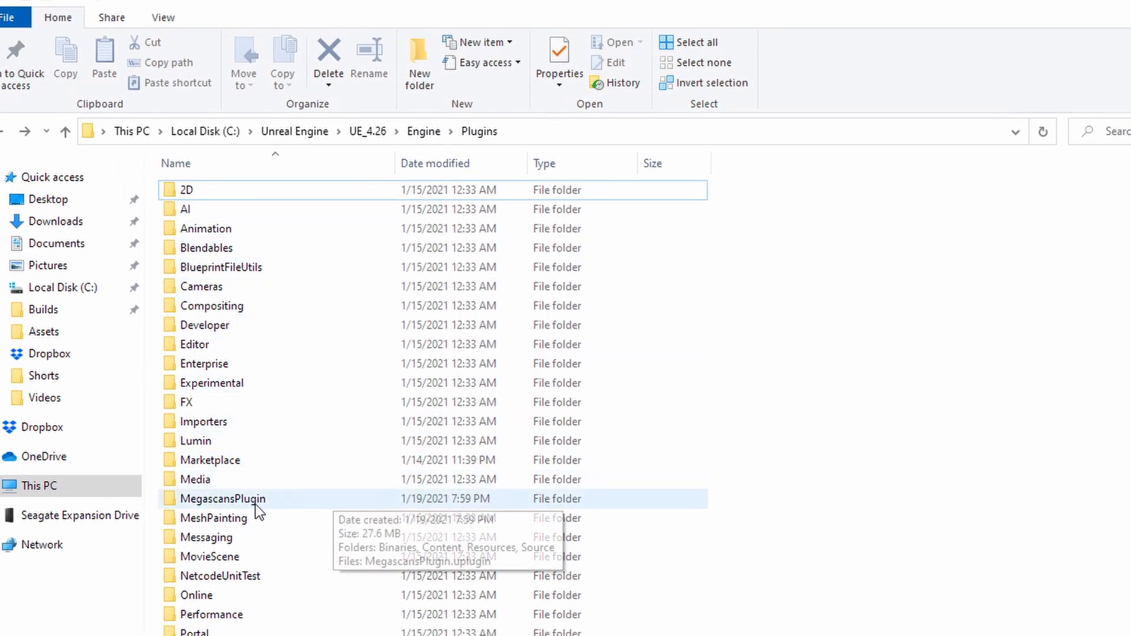
pyautogui.doubleClick(260, 501)
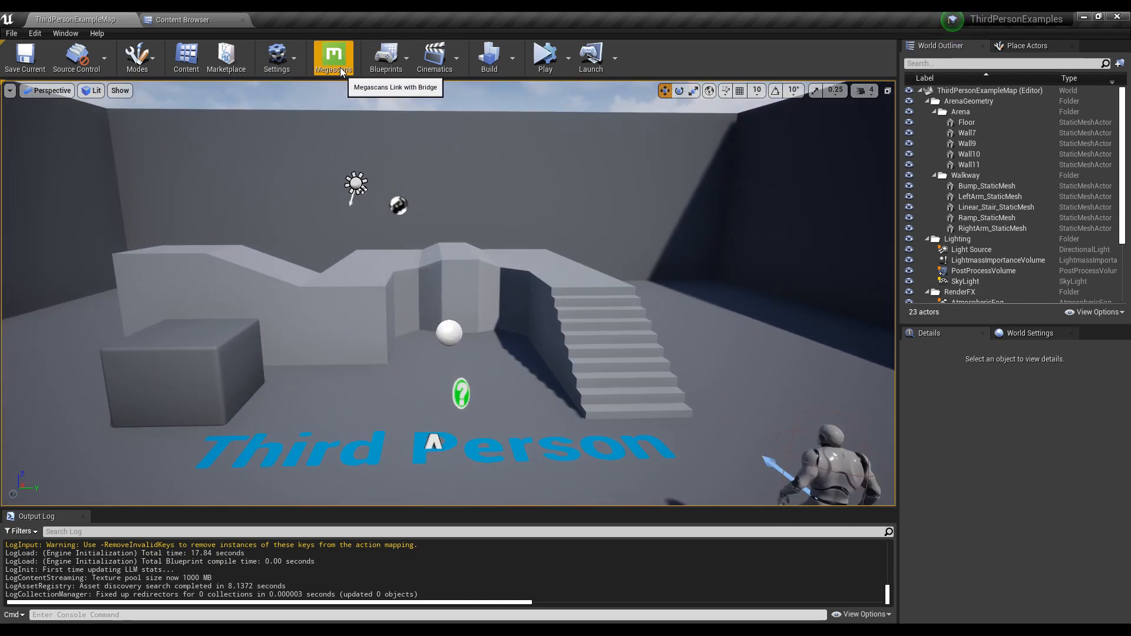
# - Find the Megascans plugin in the project's plugin list using the search text "mega" and check whether it is enabled
pyautogui.click(28, 35)
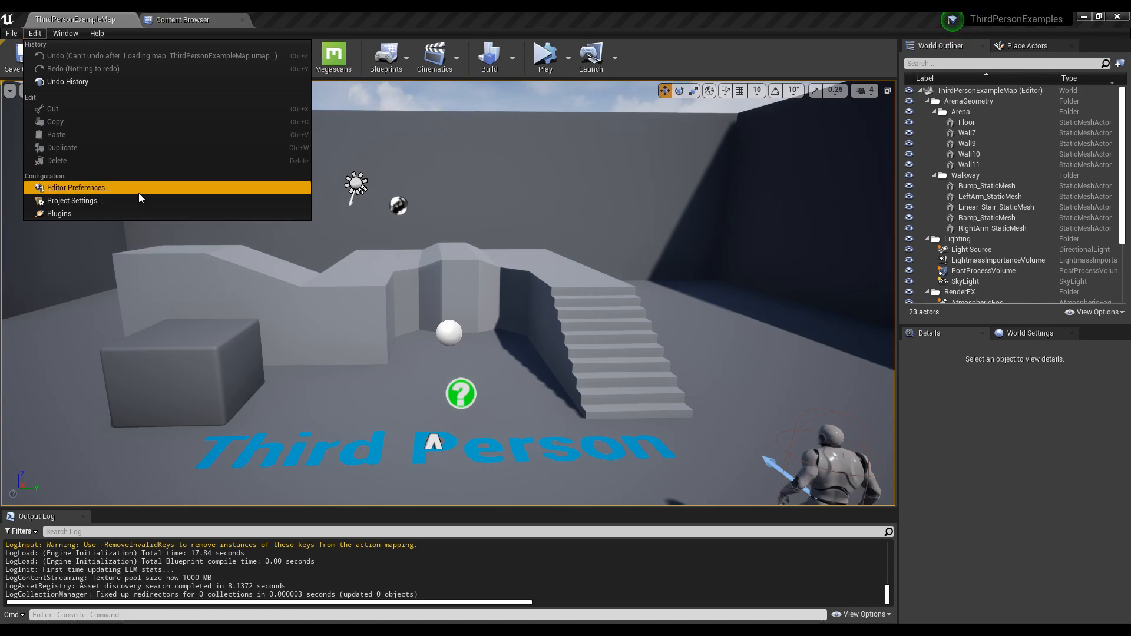
pyautogui.click(112, 214)
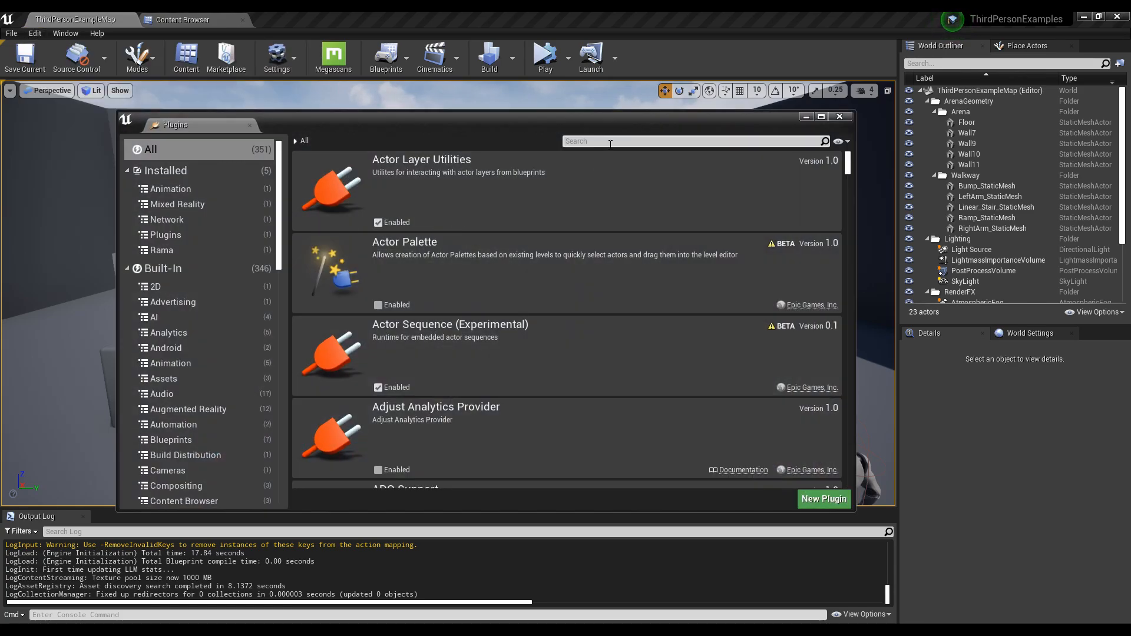
pyautogui.write('mega')
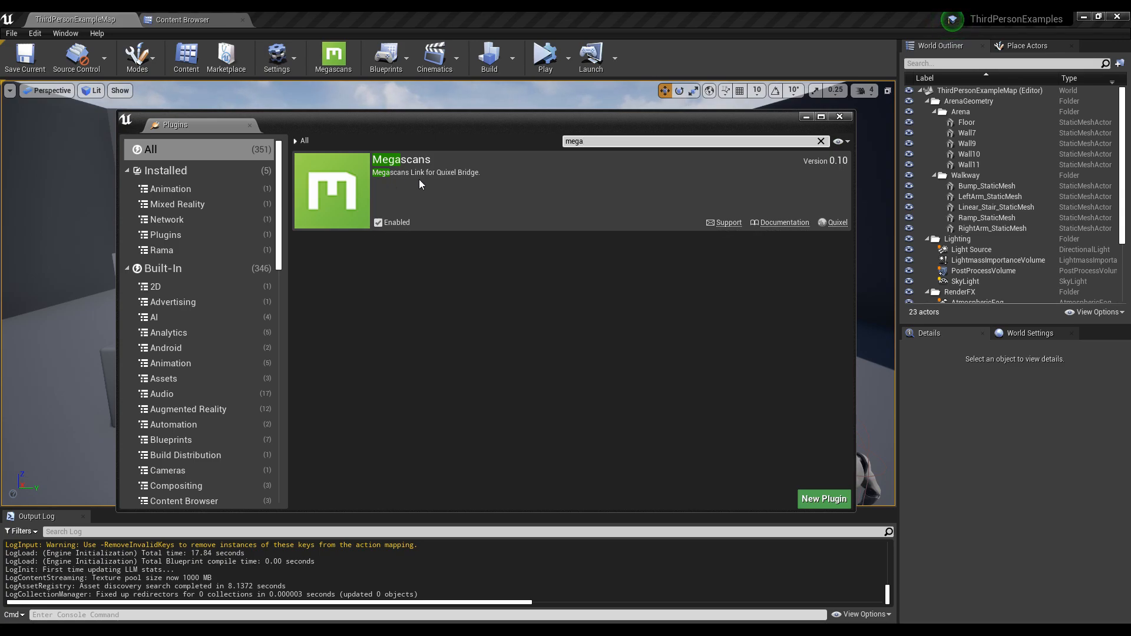
pyautogui.click(840, 116)
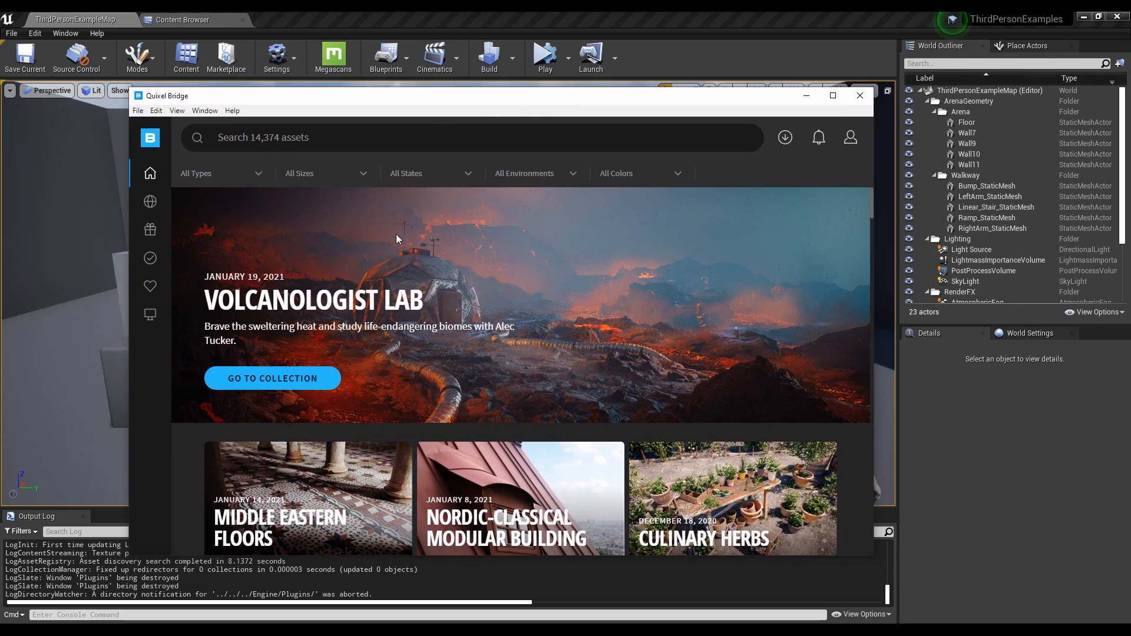
# - In Quixel Bridge, browse the 3D Assets category Historical and show the details of the trending Wooden Stool
pyautogui.moveTo(871, 221); pyautogui.dragTo(864, 265)
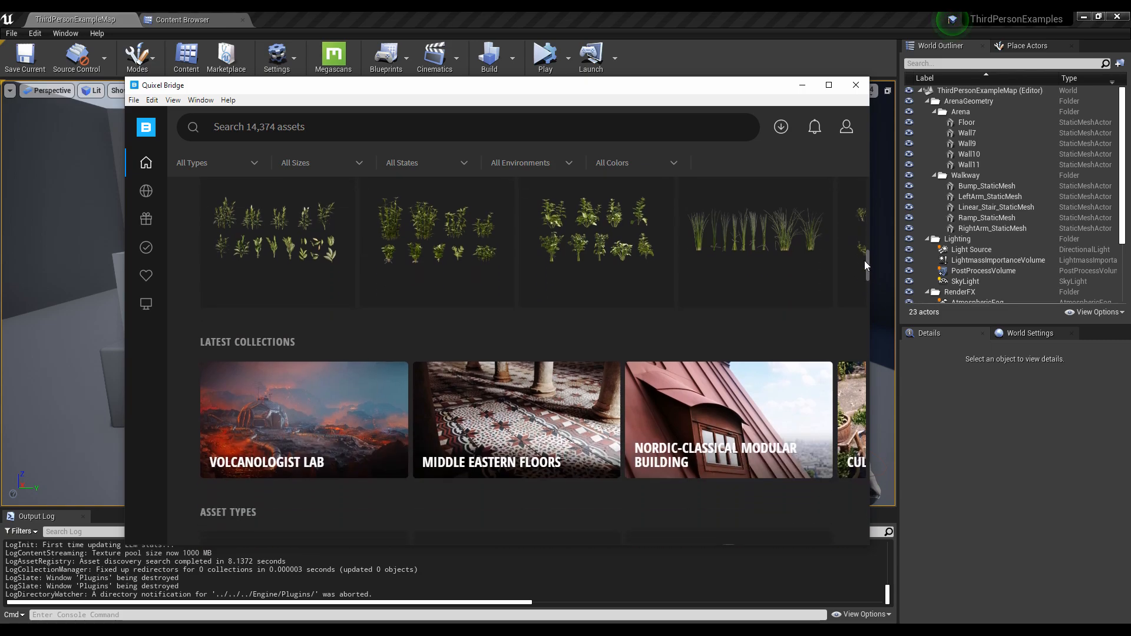
pyautogui.scroll(-4, 725, 312)
pyautogui.scroll(-2, 713, 312)
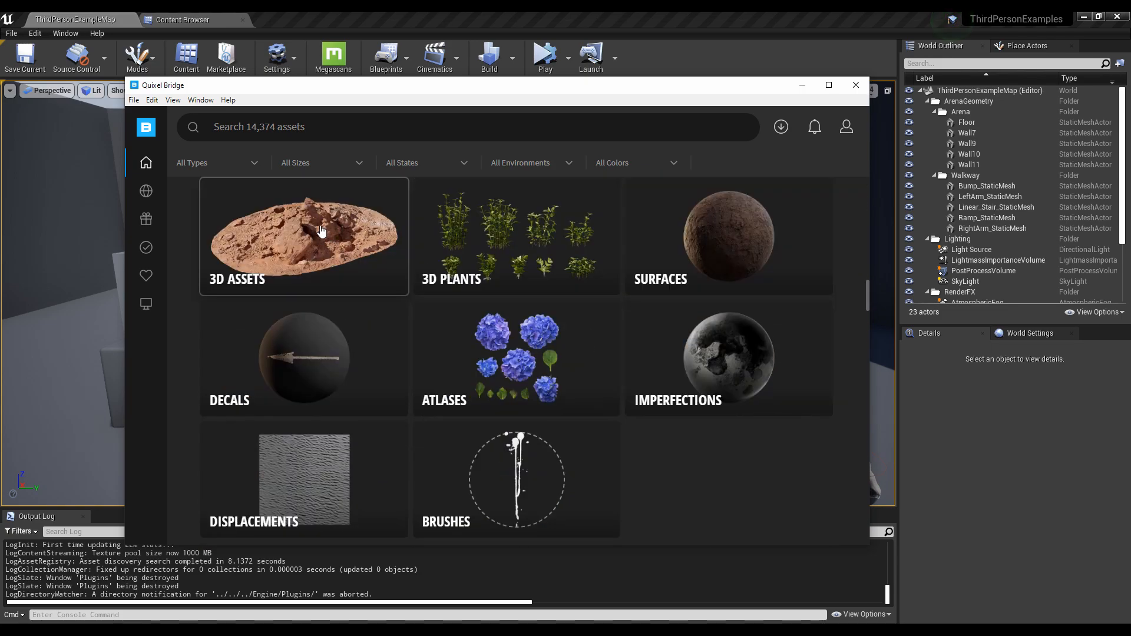
pyautogui.click(320, 232)
pyautogui.click(783, 313)
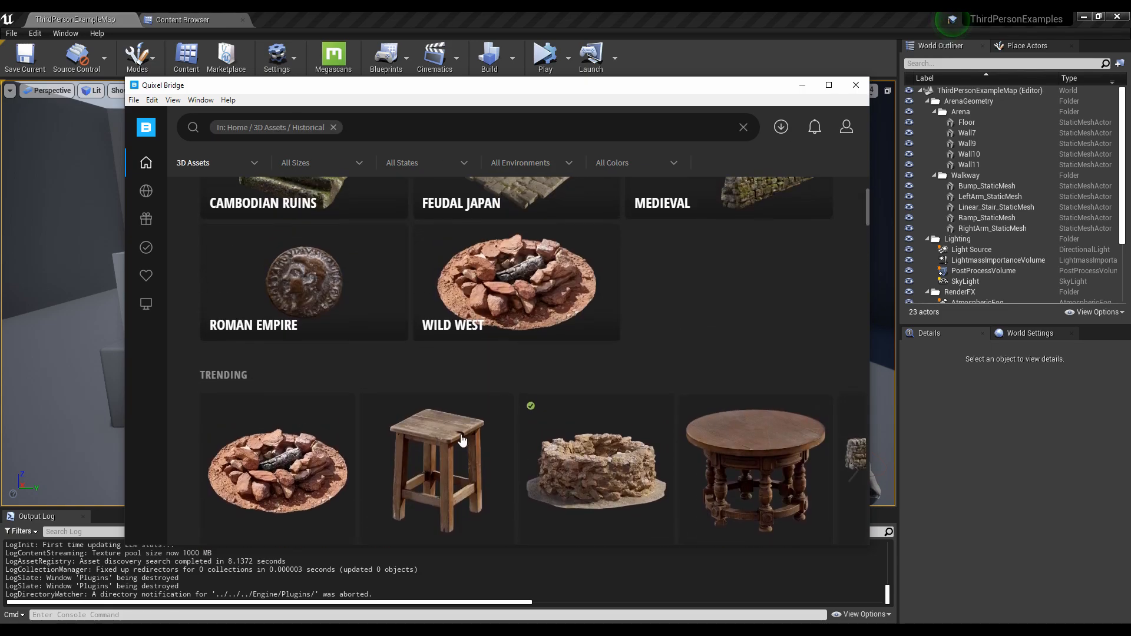
pyautogui.scroll(-1, 429, 333)
pyautogui.click(429, 333)
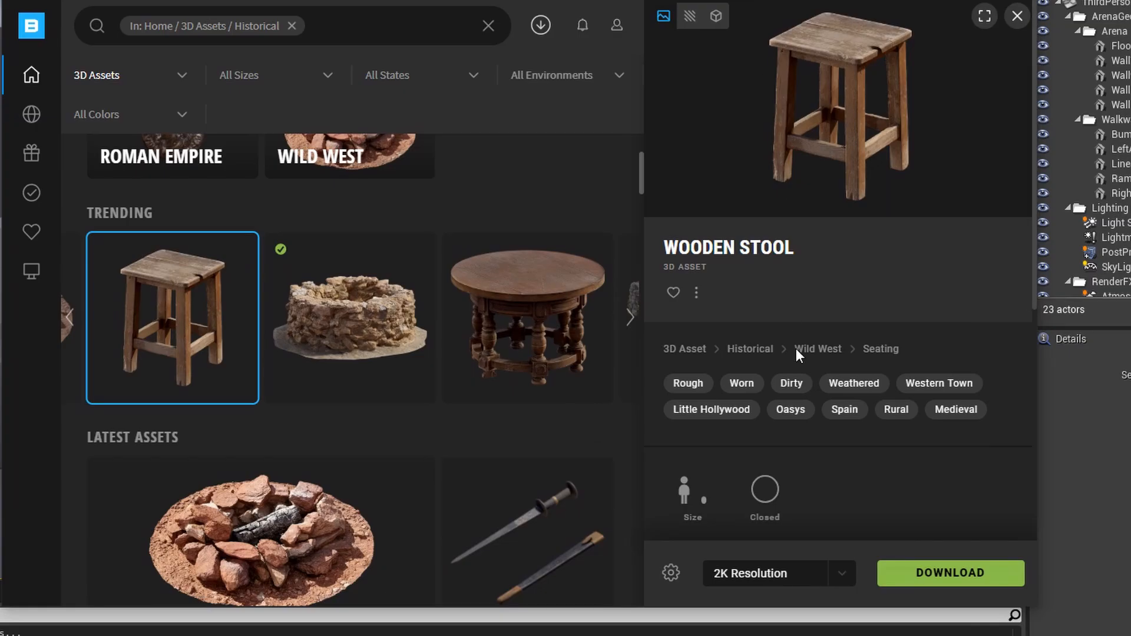
# - Download the Wooden Stool at 2K resolution and export it to the Unreal project
pyautogui.click(842, 574)
pyautogui.click(786, 482)
pyautogui.scroll(-5, 832, 360)
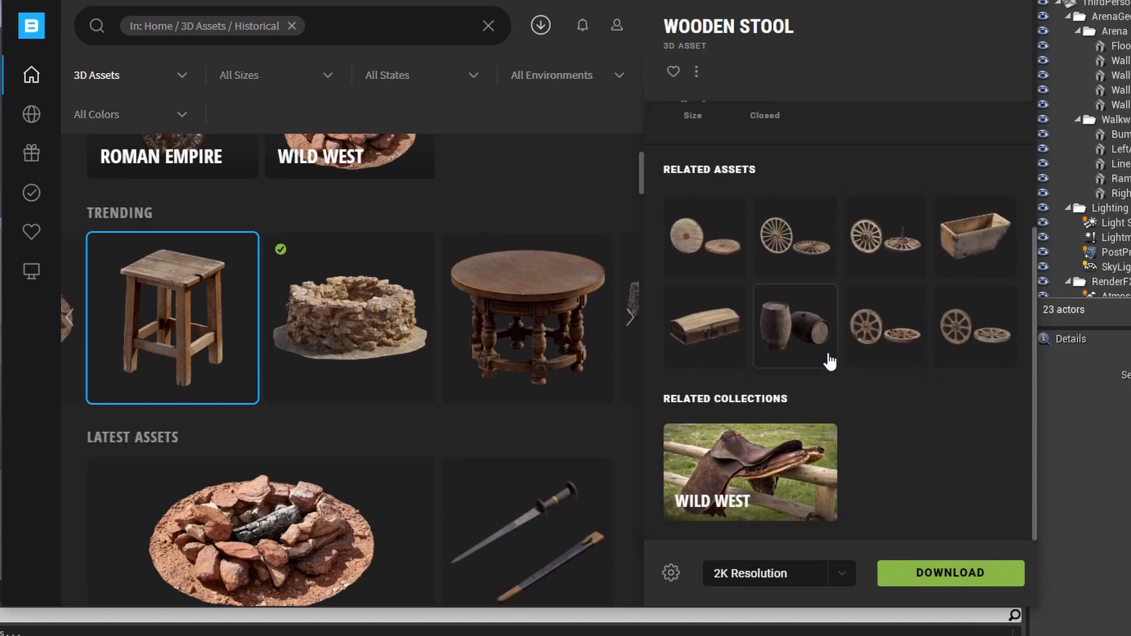
pyautogui.scroll(5, 840, 369)
pyautogui.click(959, 574)
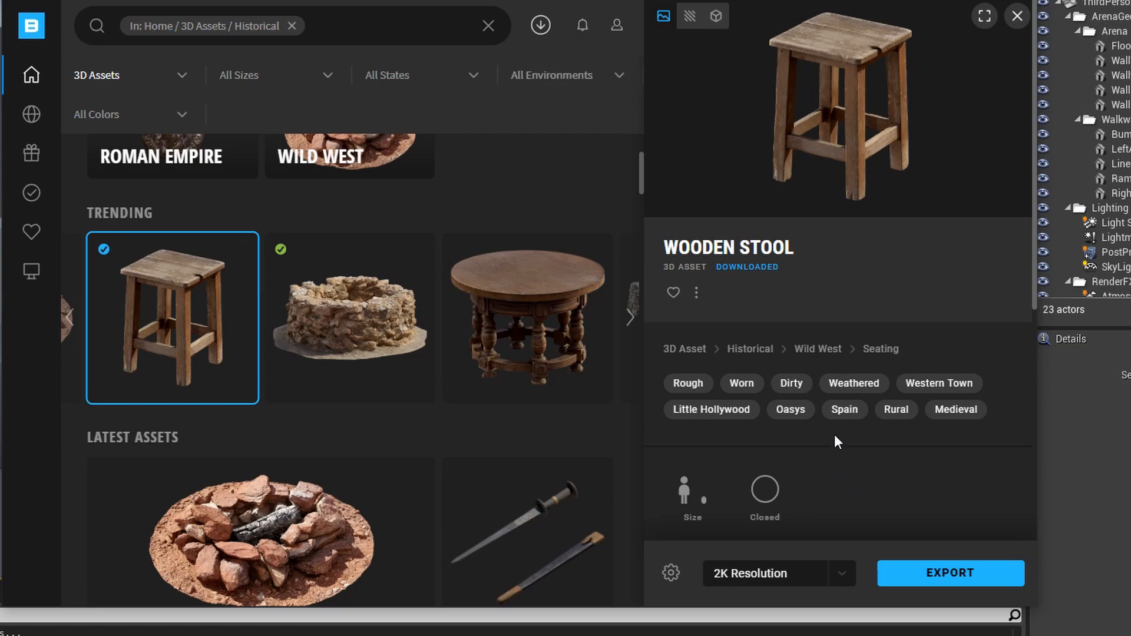
pyautogui.click(952, 584)
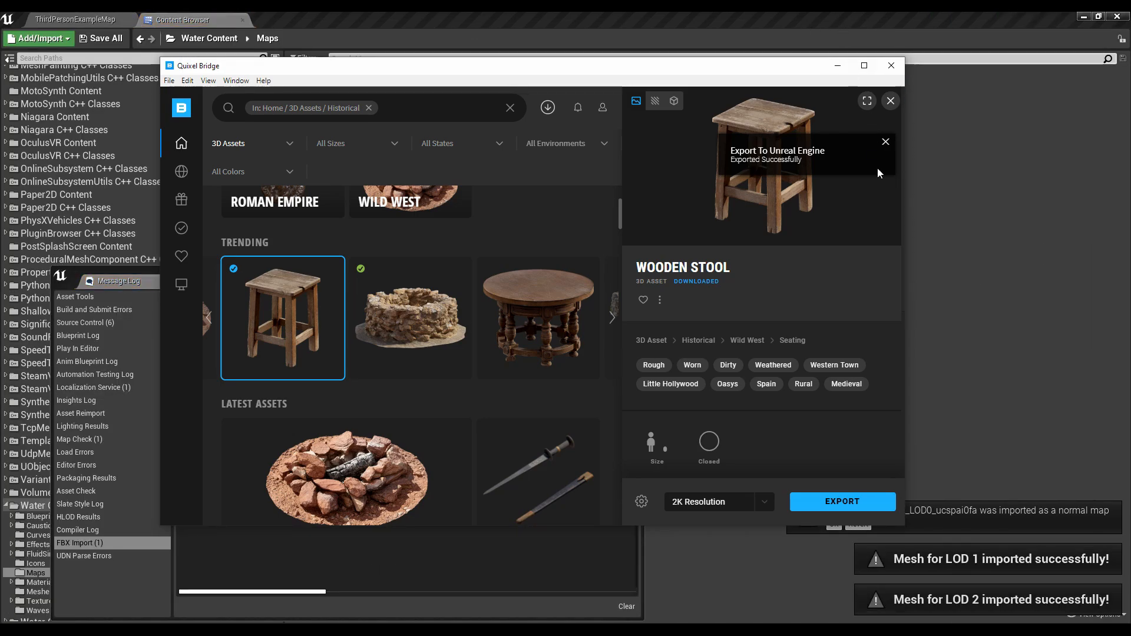
# - Switch back to the Unreal editor and close the Message Log left open by the FBX import
pyautogui.moveTo(676, 74); pyautogui.dragTo(623, 88)
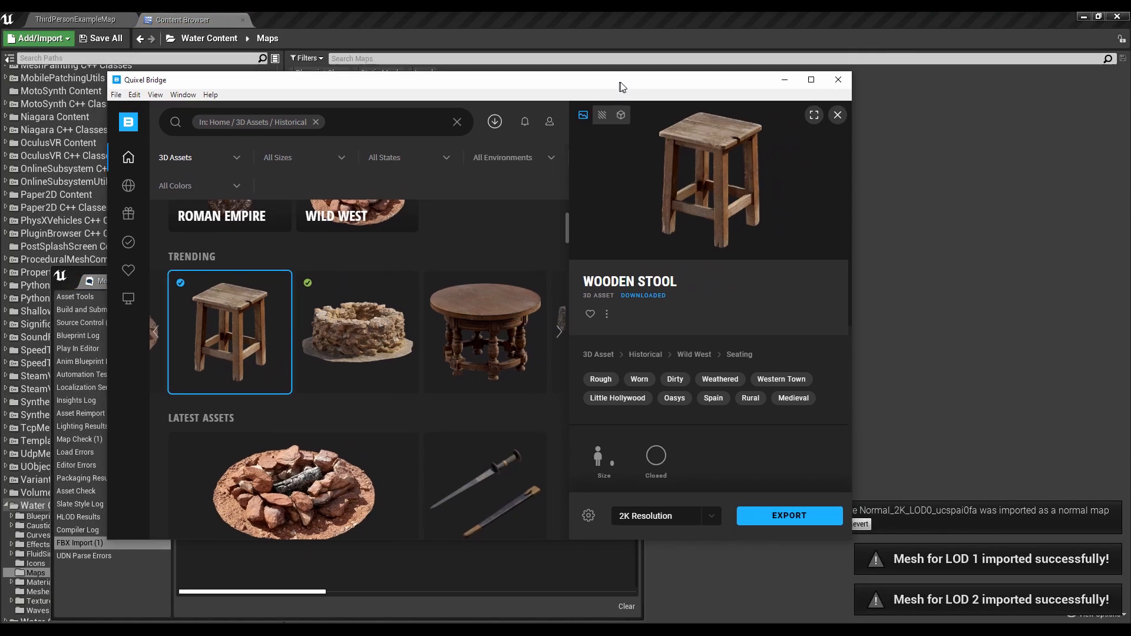
pyautogui.click(935, 443)
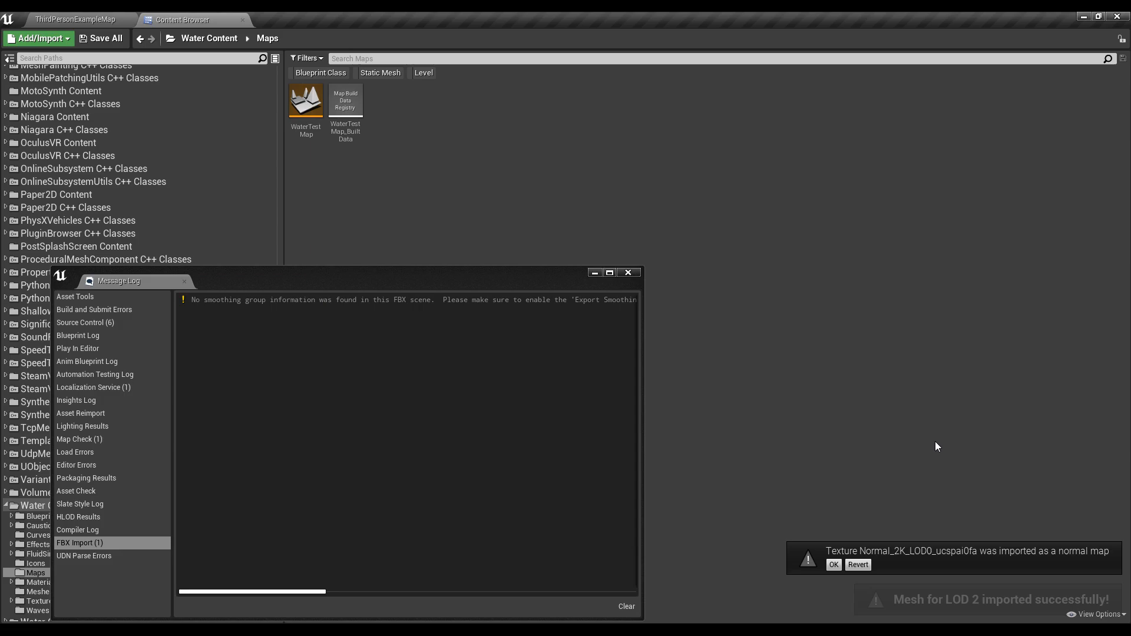
pyautogui.click(630, 273)
# - Open the Wooden_Stool_ucspai0fa_3d folder inside Megascans/3D_Assets and save all the imported assets
pyautogui.click(86, 197)
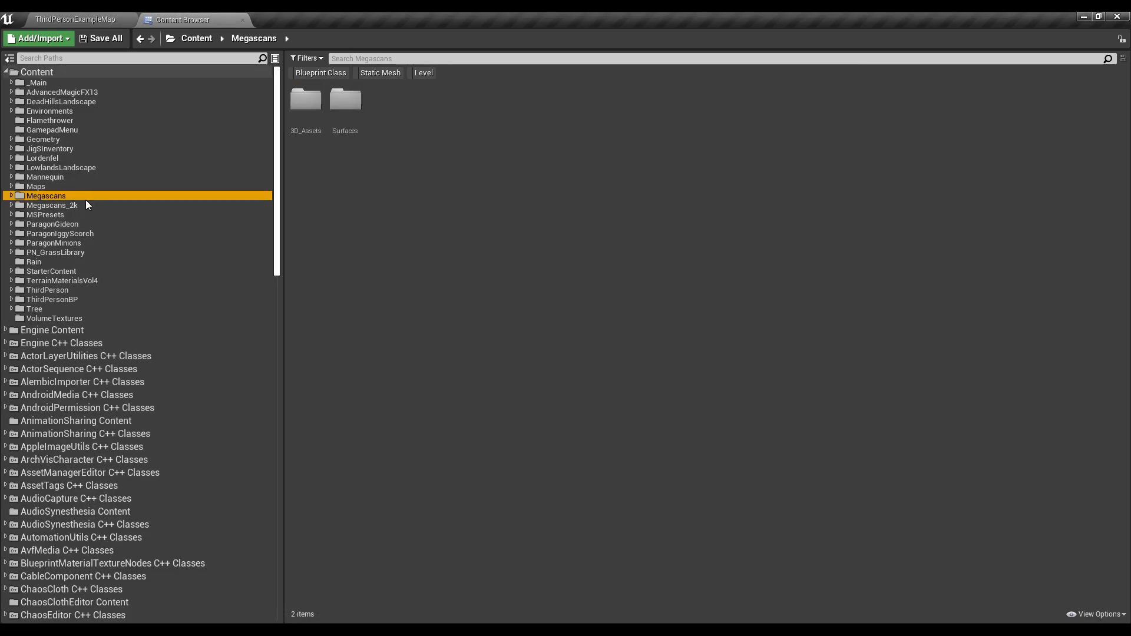
pyautogui.click(11, 195)
pyautogui.click(53, 206)
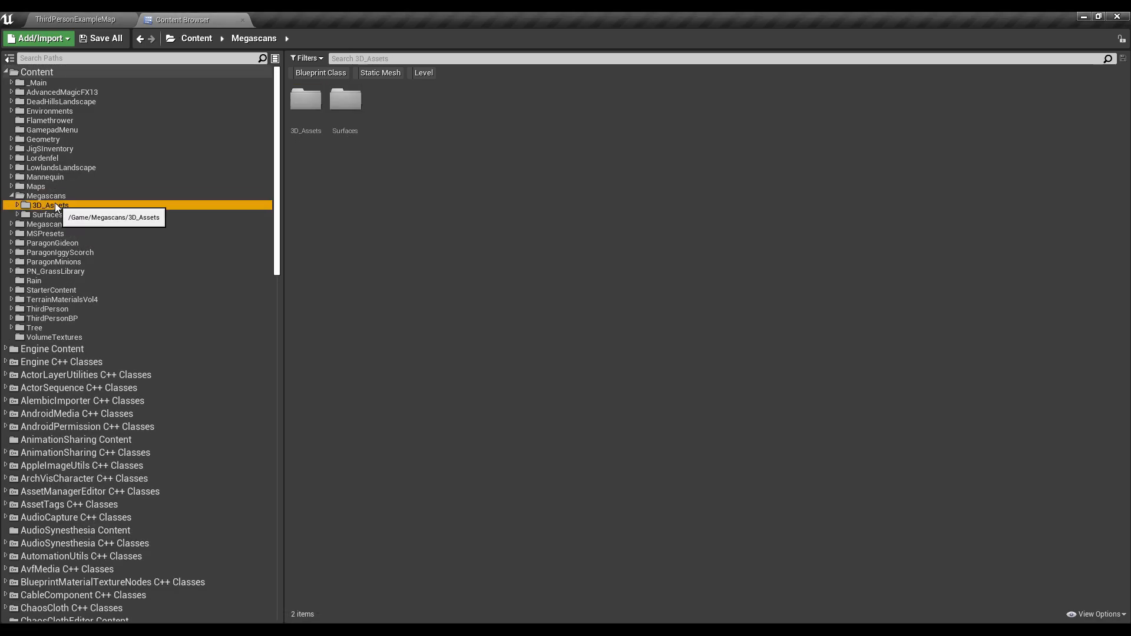
pyautogui.click(17, 205)
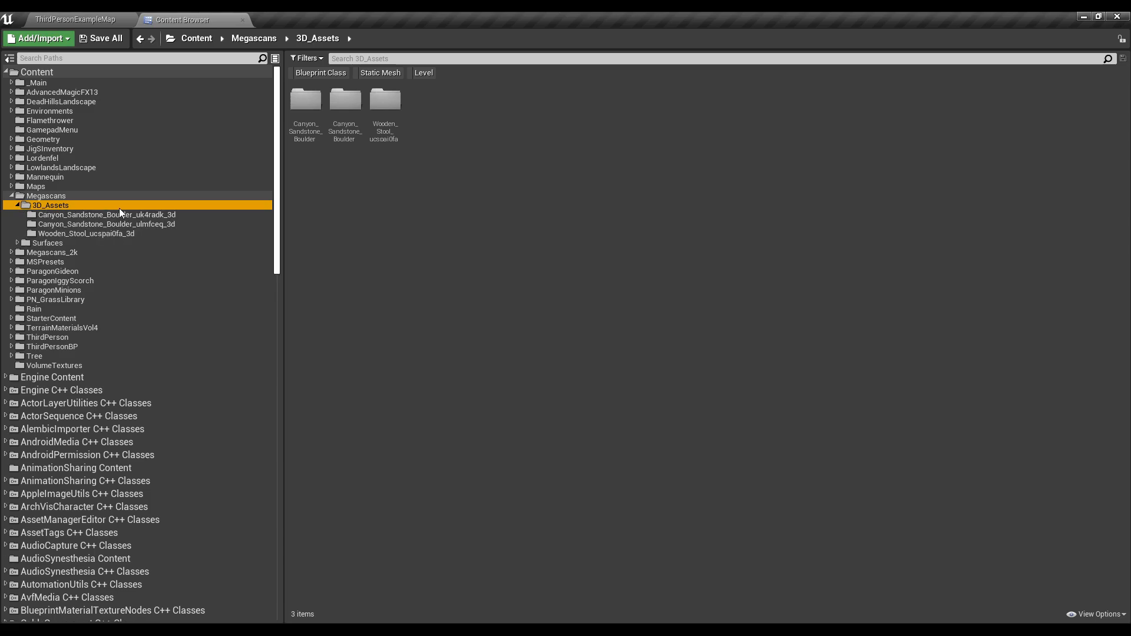
pyautogui.click(70, 234)
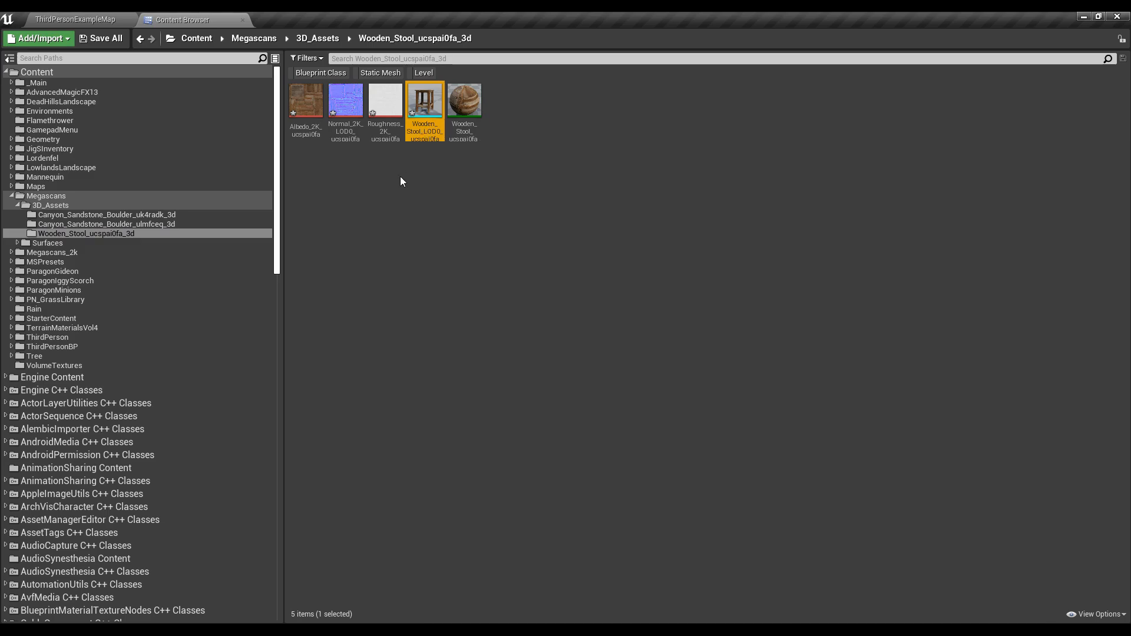
pyautogui.hotkey('ctrl', 'shift', 's')
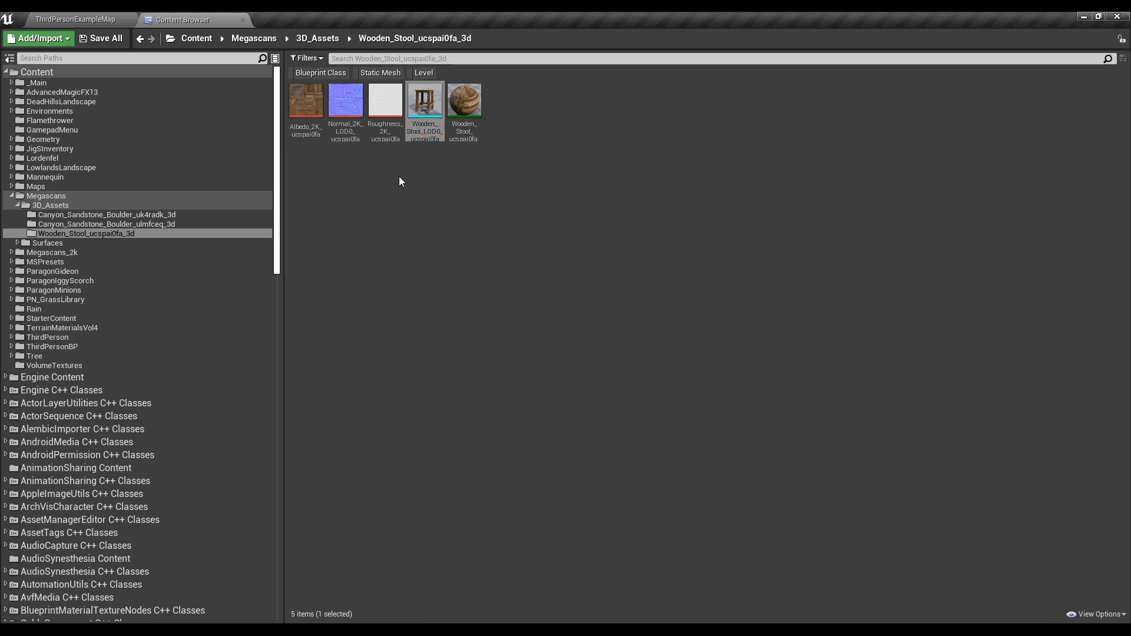
# - Open the Wooden Stool static mesh, view it up close and dock its editor with the main window's tabs
pyautogui.doubleClick(425, 101)
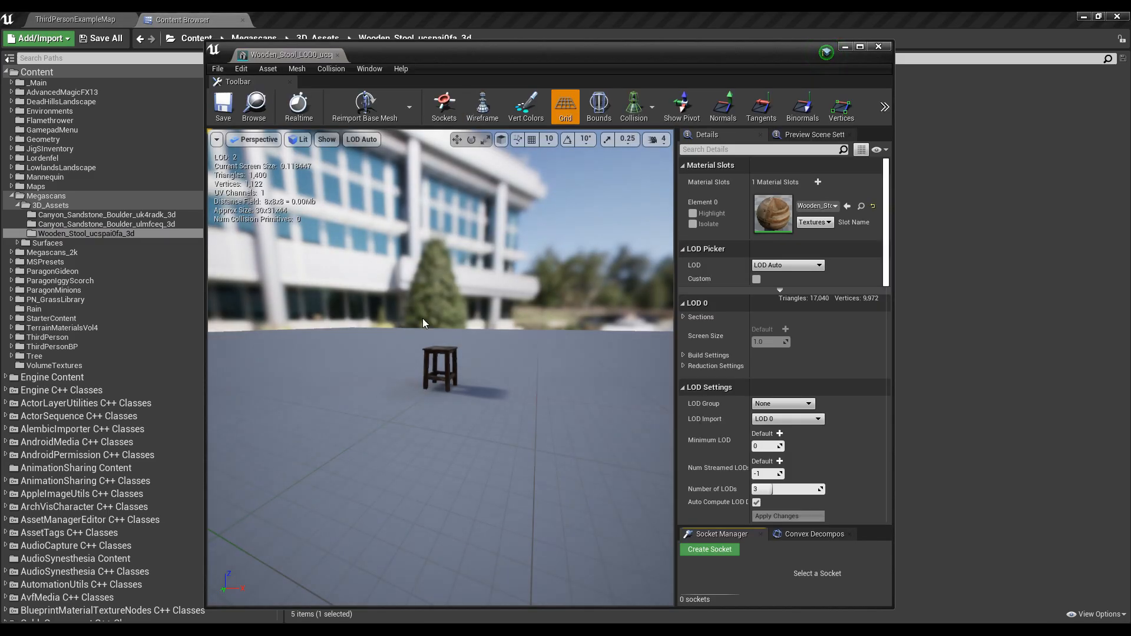
pyautogui.moveTo(423, 318); pyautogui.dragTo(333, 148, button='right')
pyautogui.press('w')
pyautogui.press('s')
pyautogui.press('w')
pyautogui.press('s')
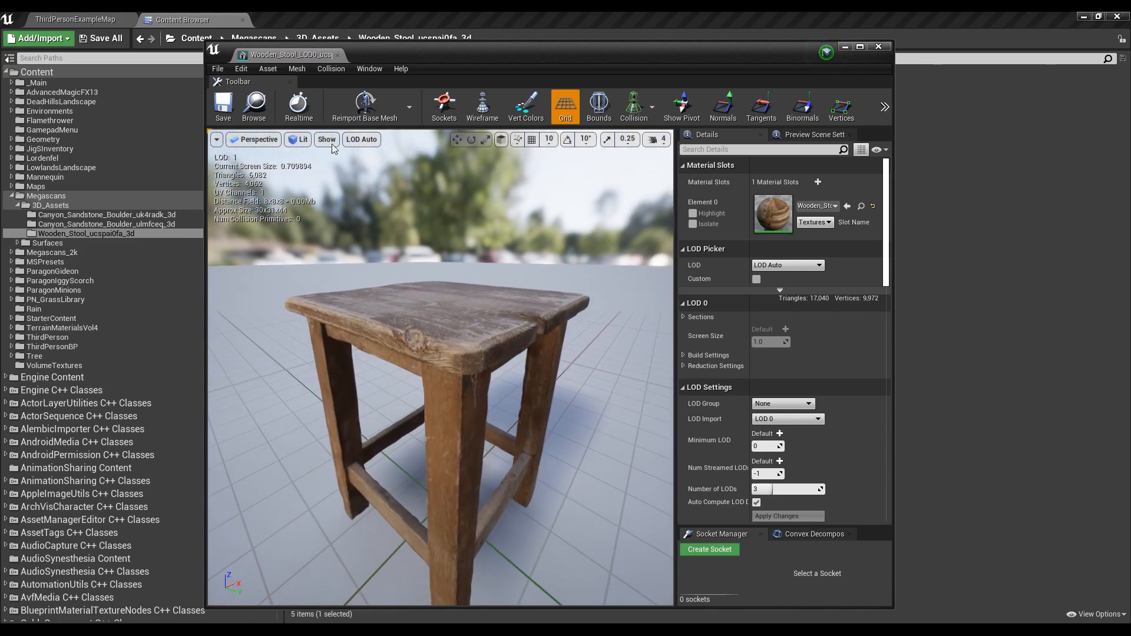
pyautogui.moveTo(268, 58); pyautogui.dragTo(304, 12)
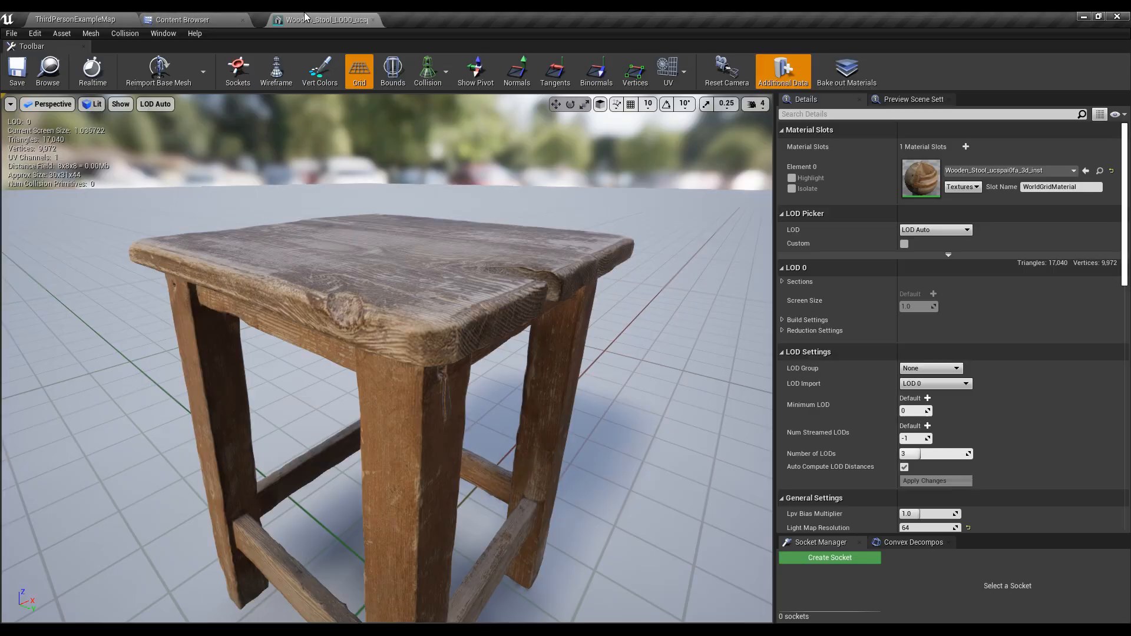
# - Place the Wooden Stool mesh in the level on the Third Person text and scale it up uniformly to about 3.34
pyautogui.click(57, 70)
pyautogui.moveTo(68, 19); pyautogui.dragTo(391, 425)
pyautogui.moveTo(507, 412); pyautogui.dragTo(598, 413, button='right')
pyautogui.press('w')
pyautogui.press('r')
pyautogui.moveTo(432, 361); pyautogui.dragTo(468, 312)
pyautogui.moveTo(469, 313); pyautogui.dragTo(369, 241, button='right')
pyautogui.press('d')
pyautogui.press('s')
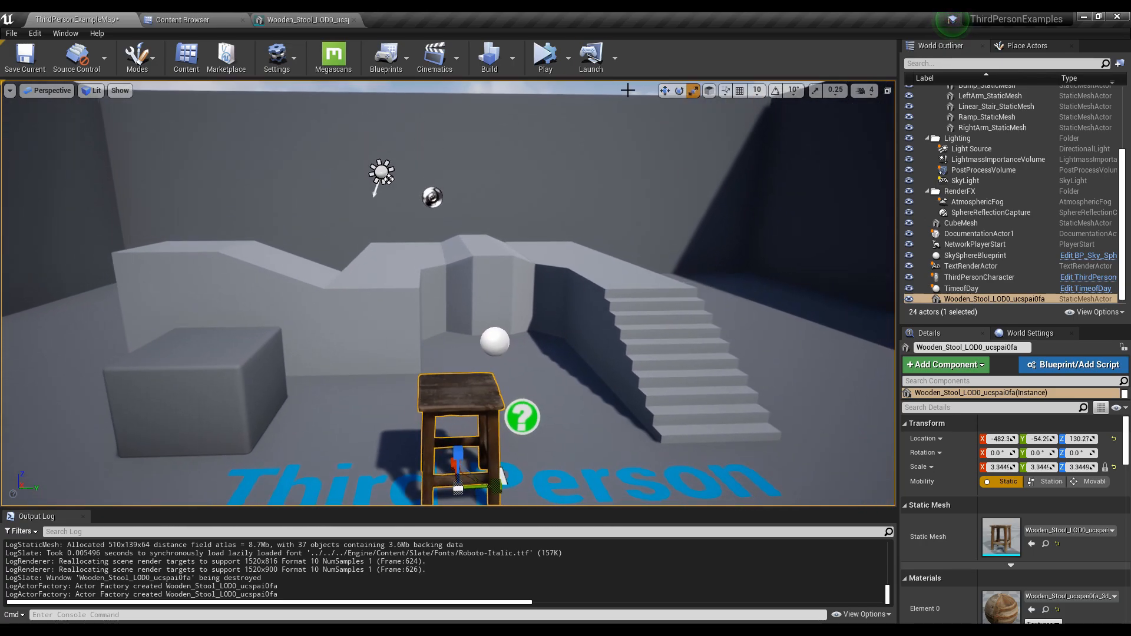
# - Play the level to test the stool's collision by running around it and jumping onto it, and stop playing
pyautogui.hotkey('alt', 'p')
pyautogui.press('w')
pyautogui.press('space')
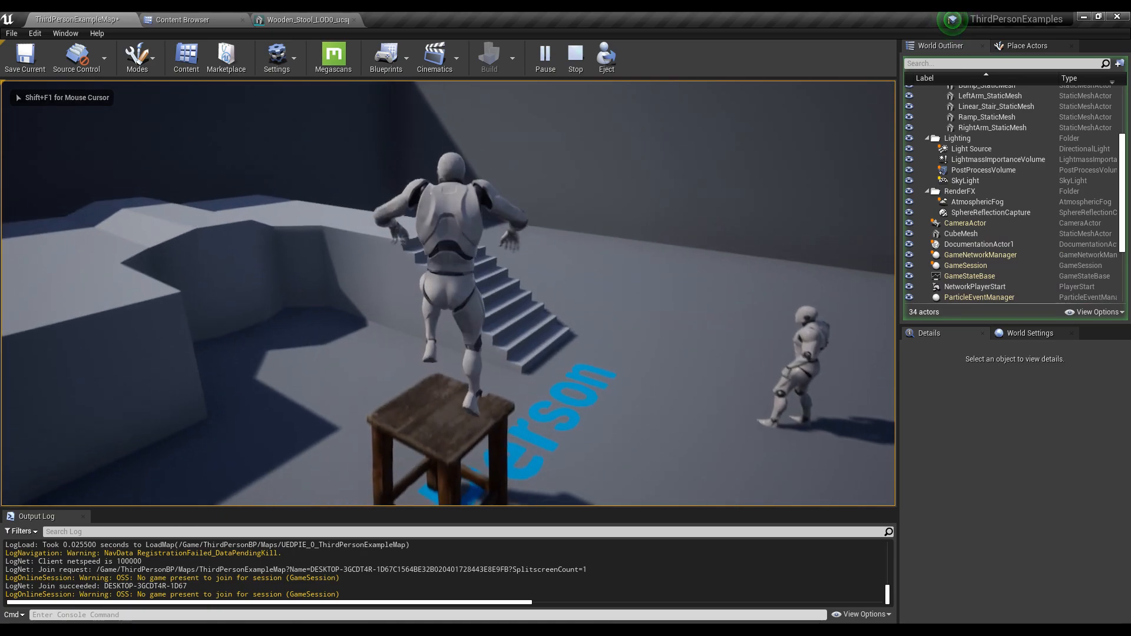
pyautogui.press('s')
pyautogui.press('w')
pyautogui.press('a')
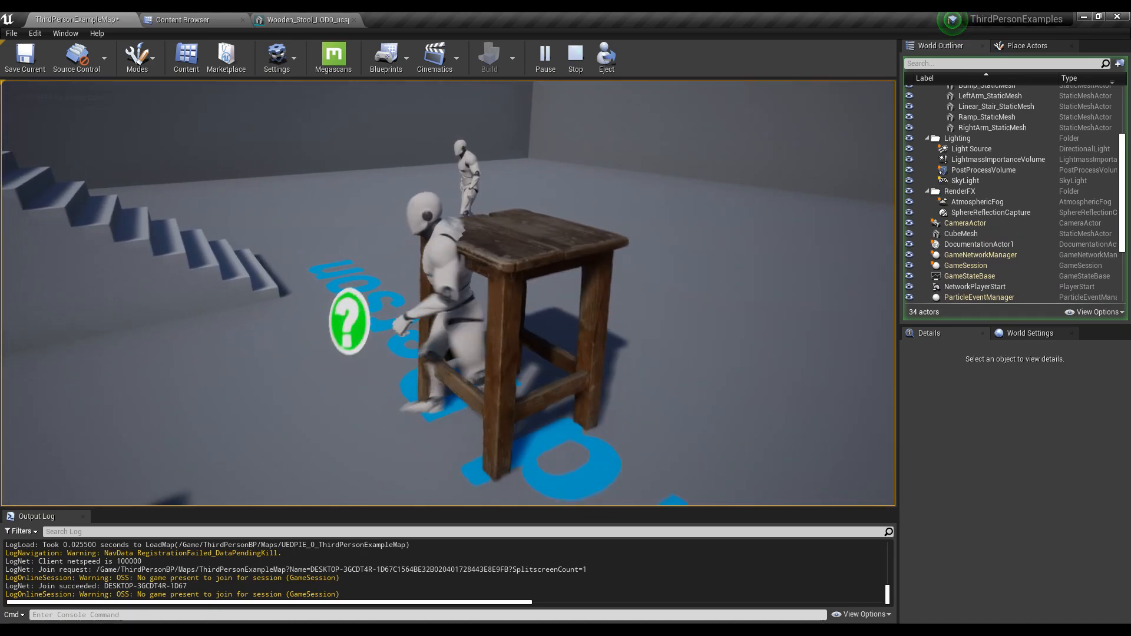
pyautogui.press('s')
pyautogui.press('w')
pyautogui.press('Escape')
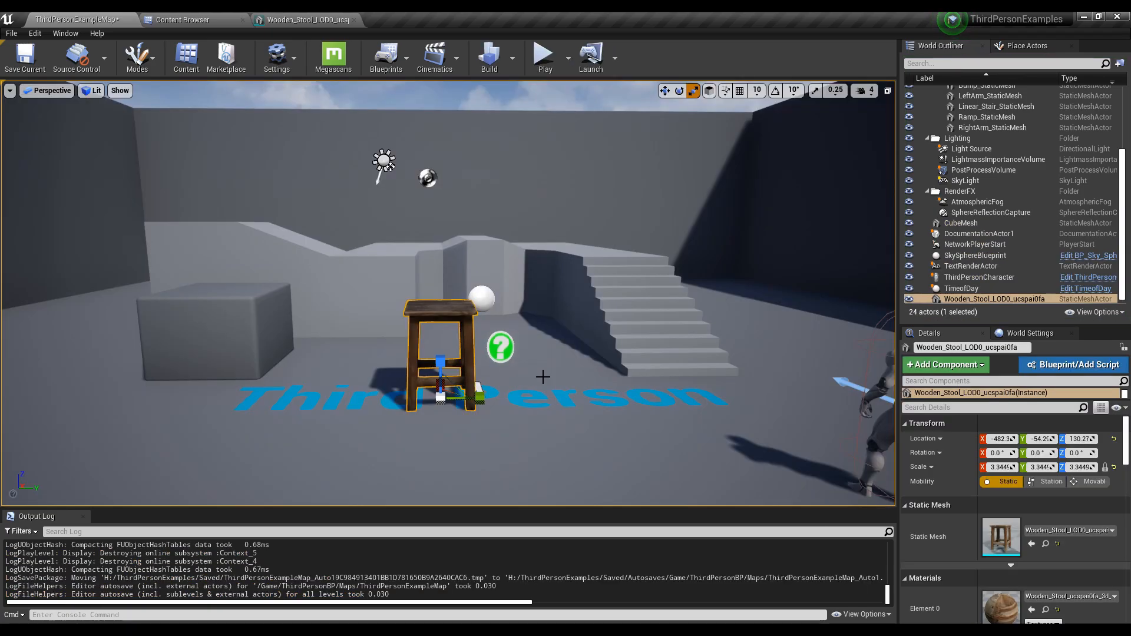
# - Examine the placed stool in the level from a closer, angled viewpoint
pyautogui.click(460, 330)
pyautogui.press('a')
pyautogui.moveTo(460, 330); pyautogui.dragTo(524, 330, button='right')
pyautogui.press('w')
pyautogui.press('s')
pyautogui.press('w')
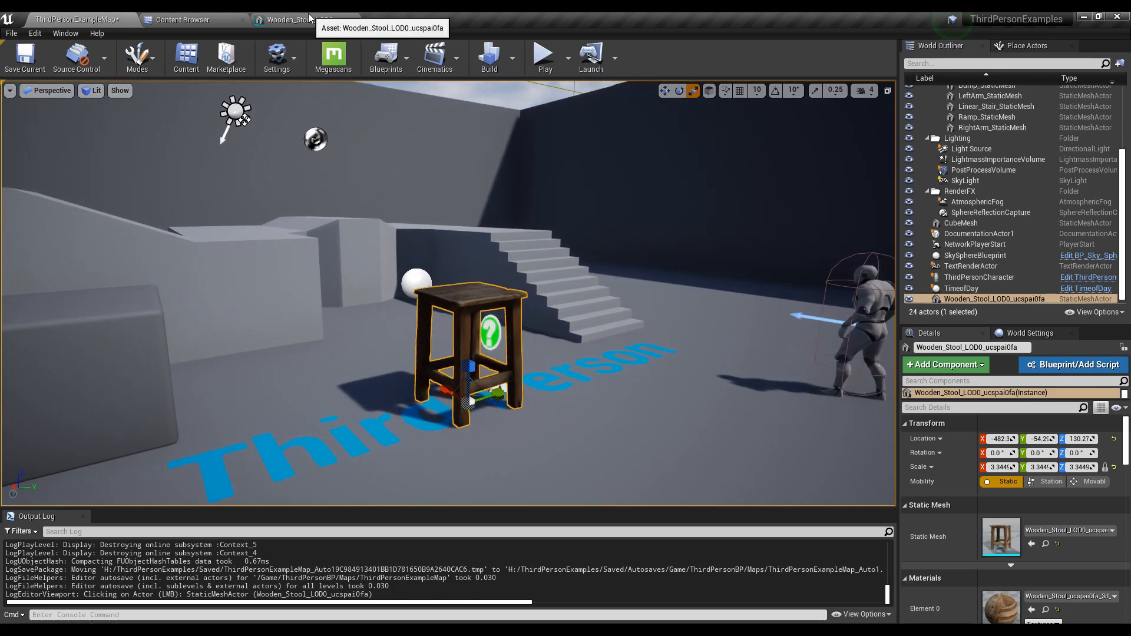
# - In the stool's mesh editor, examine how its LOD changes with viewing distance and look through its LOD settings
pyautogui.click(308, 18)
pyautogui.scroll(-5, 386, 353)
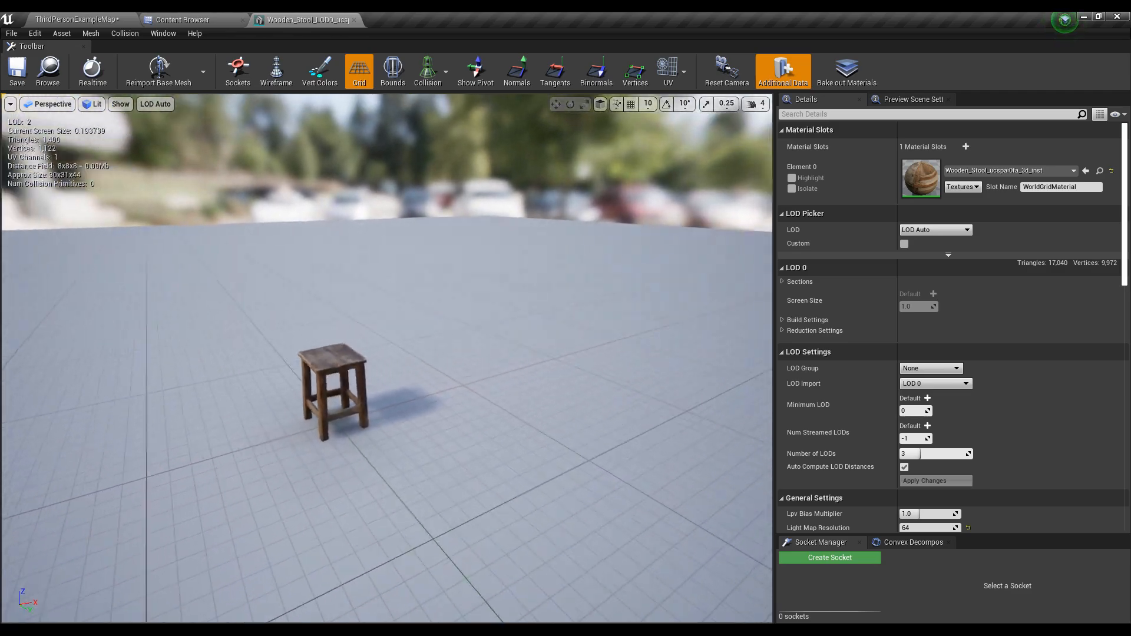
pyautogui.press('w')
pyautogui.press('a')
pyautogui.moveTo(386, 353); pyautogui.dragTo(403, 368, button='right')
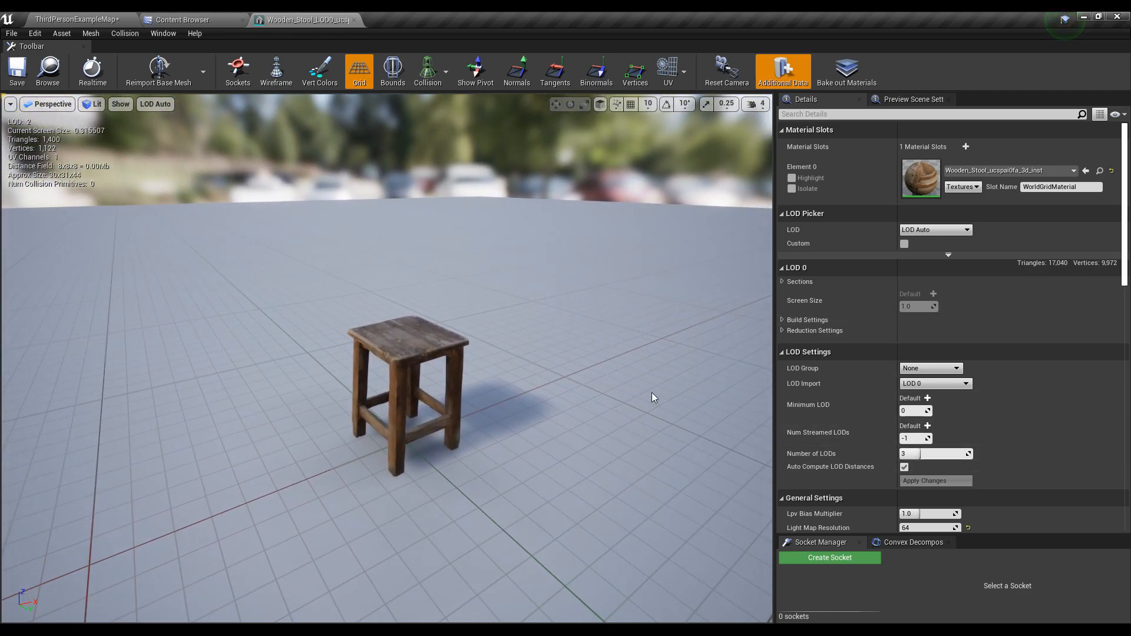
pyautogui.press('w')
pyautogui.moveTo(653, 394); pyautogui.dragTo(679, 386, button='right')
pyautogui.press('s')
pyautogui.press('w')
pyautogui.press('a')
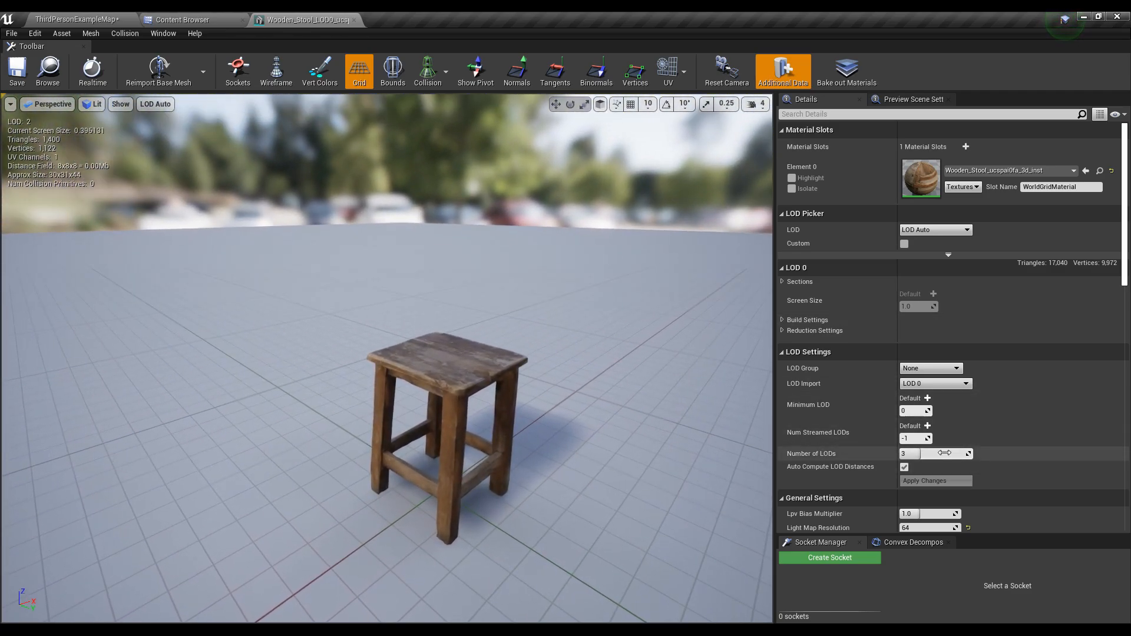
pyautogui.scroll(-1, 944, 442)
pyautogui.scroll(1, 942, 429)
pyautogui.scroll(-2, 942, 428)
pyautogui.scroll(2, 942, 428)
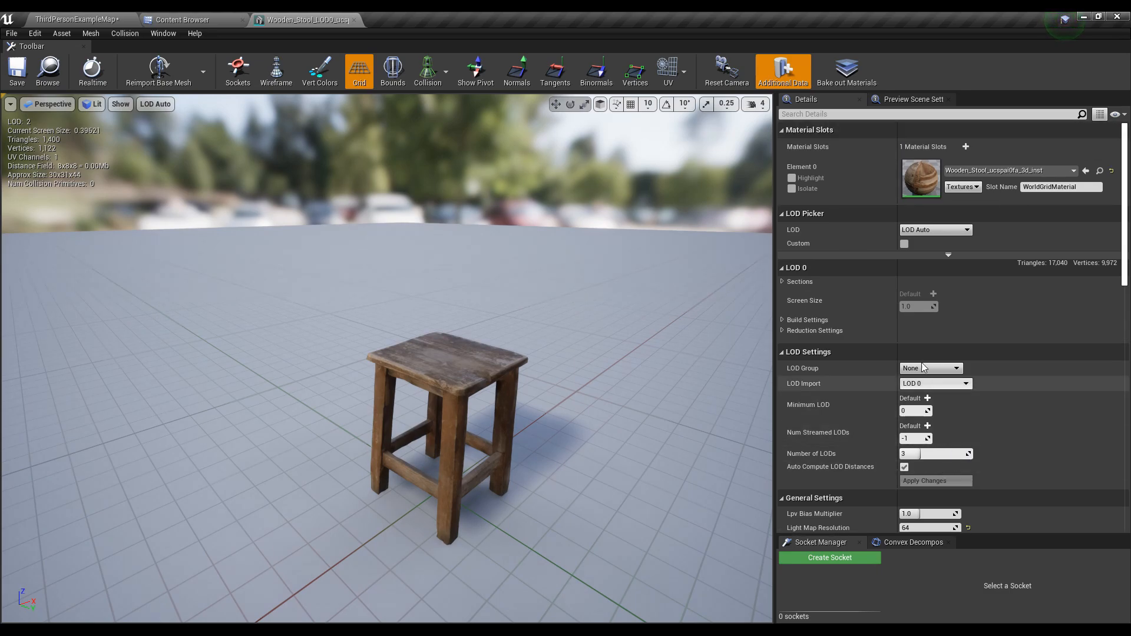
# - Turn on the Custom option of the stool's LOD Picker and look through the settings of LOD 0, 1 and 2
pyautogui.click(905, 245)
pyautogui.moveTo(701, 347); pyautogui.dragTo(723, 327, button='right')
pyautogui.press('s')
pyautogui.press('w')
pyautogui.scroll(-10, 648, 321)
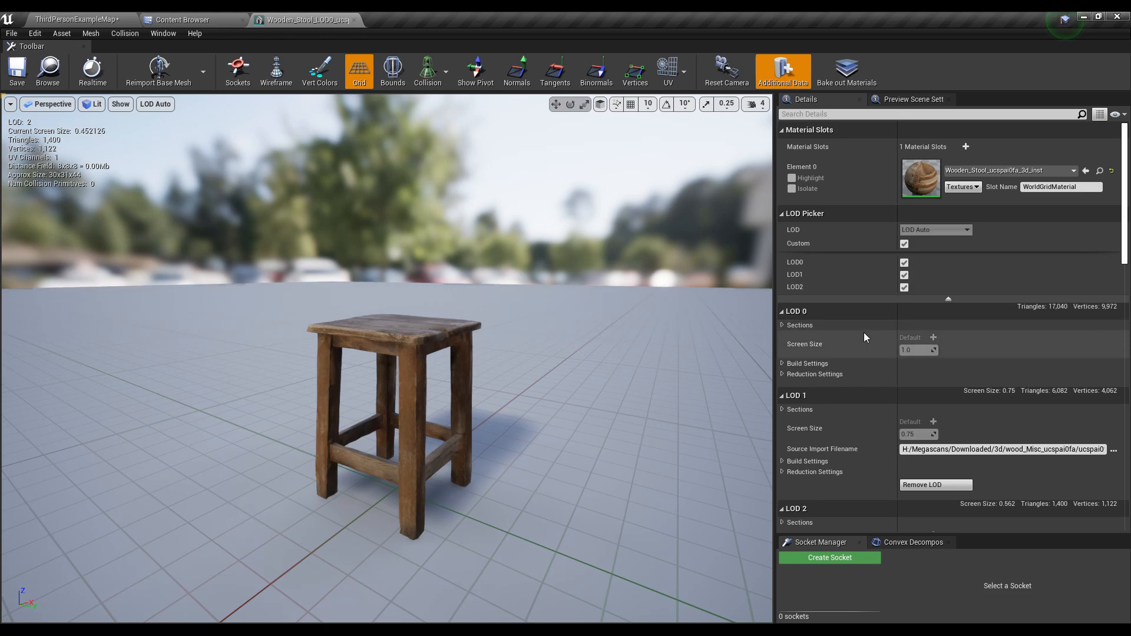
# - Set the stool mesh's Number of LODs to 1, apply the change and check the mesh at different viewing distances
pyautogui.scroll(-5, 864, 342)
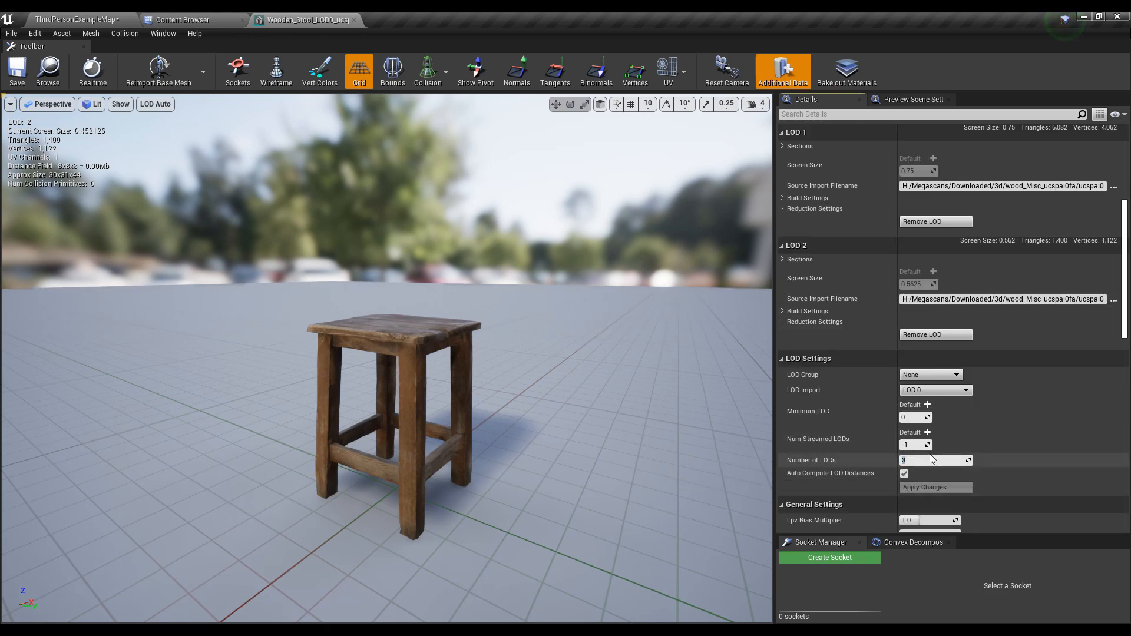
pyautogui.write('1')
pyautogui.press('Return')
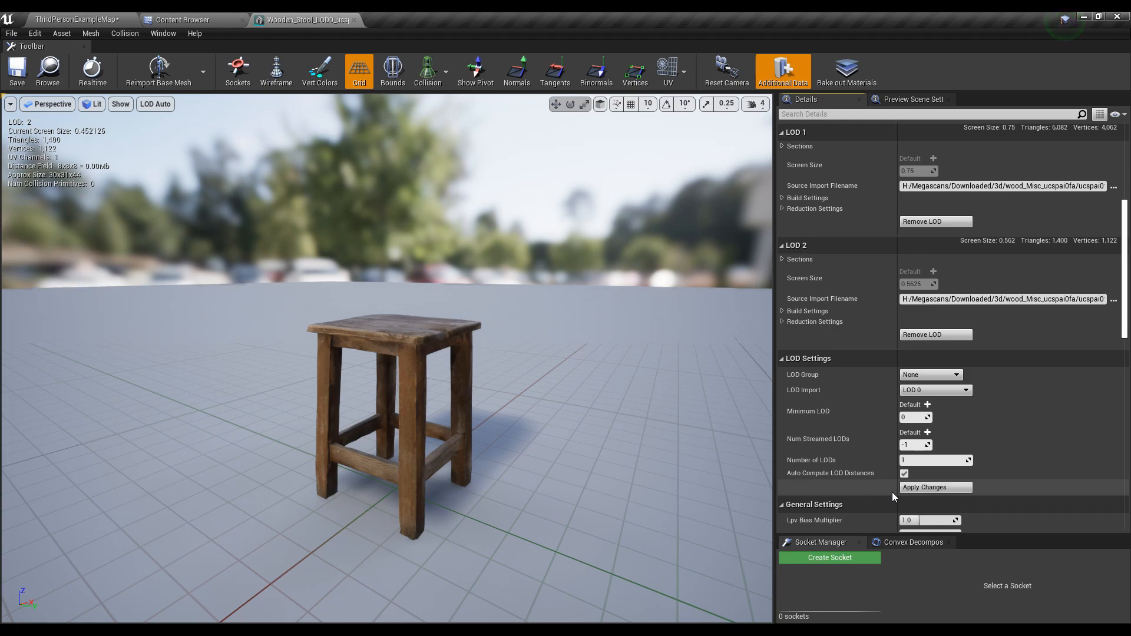
pyautogui.click(916, 488)
pyautogui.press('s')
pyautogui.moveTo(568, 324); pyautogui.dragTo(543, 325, button='right')
pyautogui.moveTo(155, 286); pyautogui.dragTo(179, 286, button='right')
pyautogui.press('w')
pyautogui.press('s')
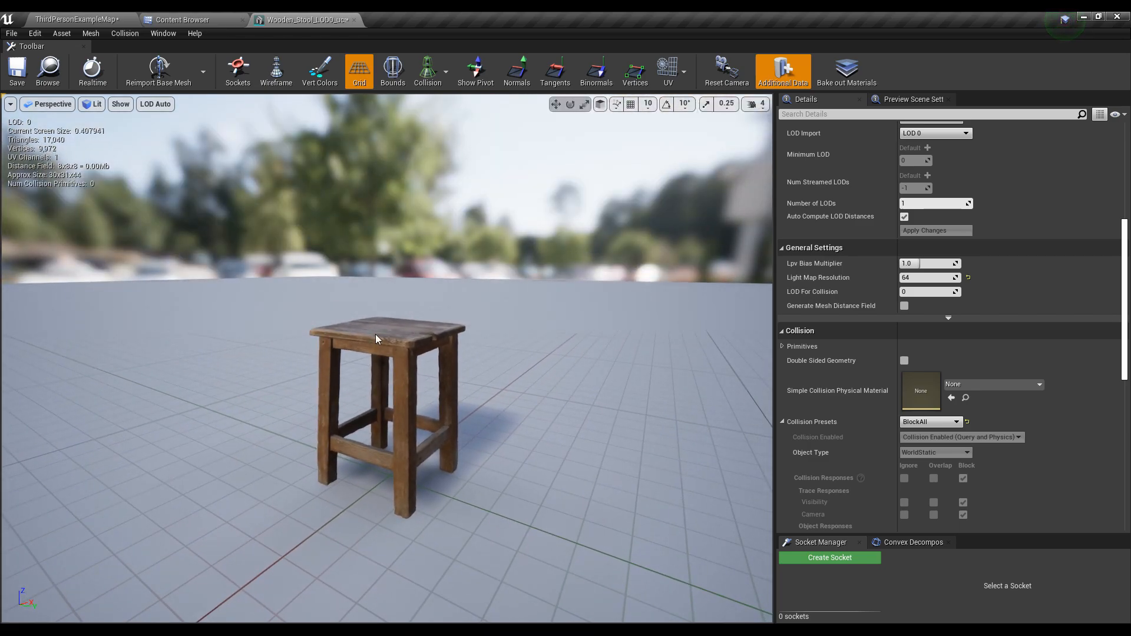
pyautogui.scroll(6, 919, 365)
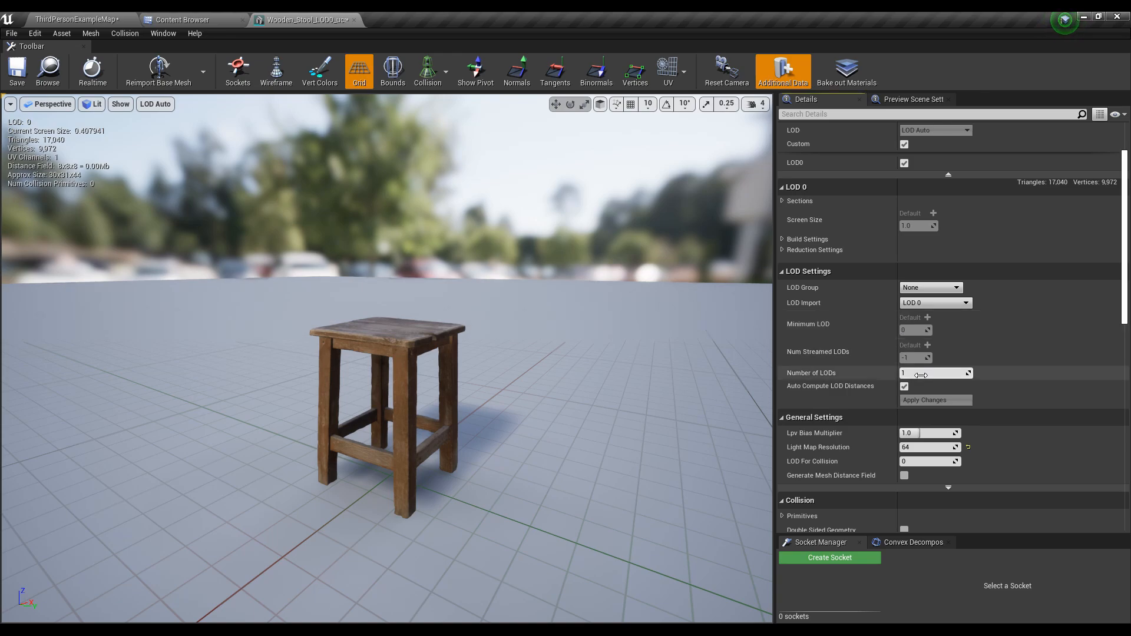
# - Set the stool mesh's Number of LODs to 4, turn off Auto Compute LOD Distances and apply the changes
pyautogui.click(923, 374)
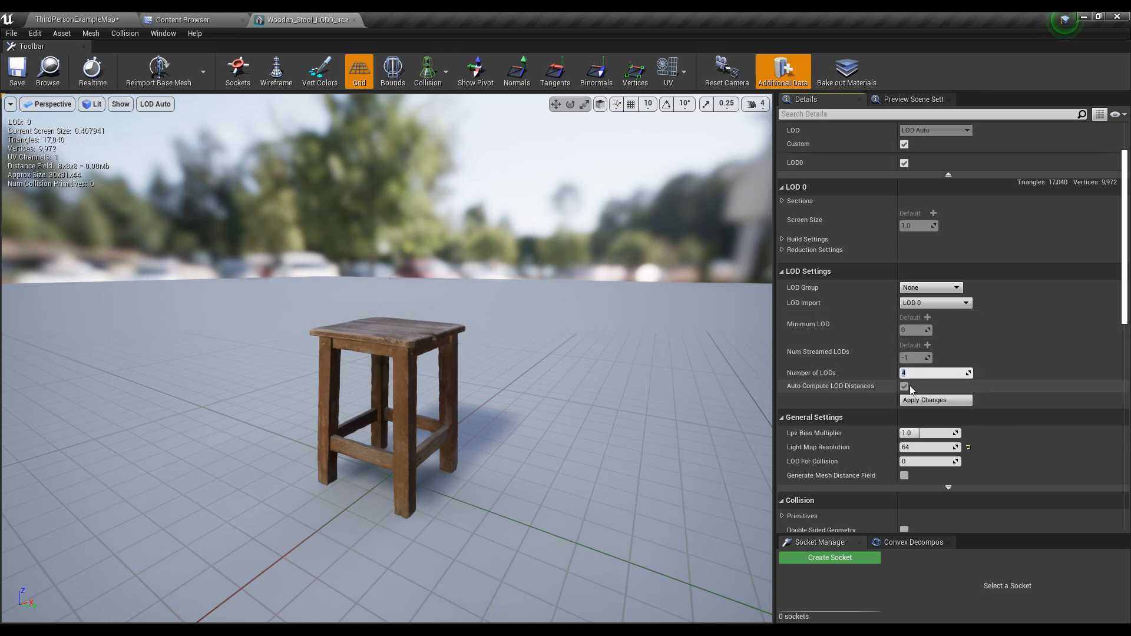
pyautogui.click(905, 387)
pyautogui.click(934, 374)
pyautogui.write('1')
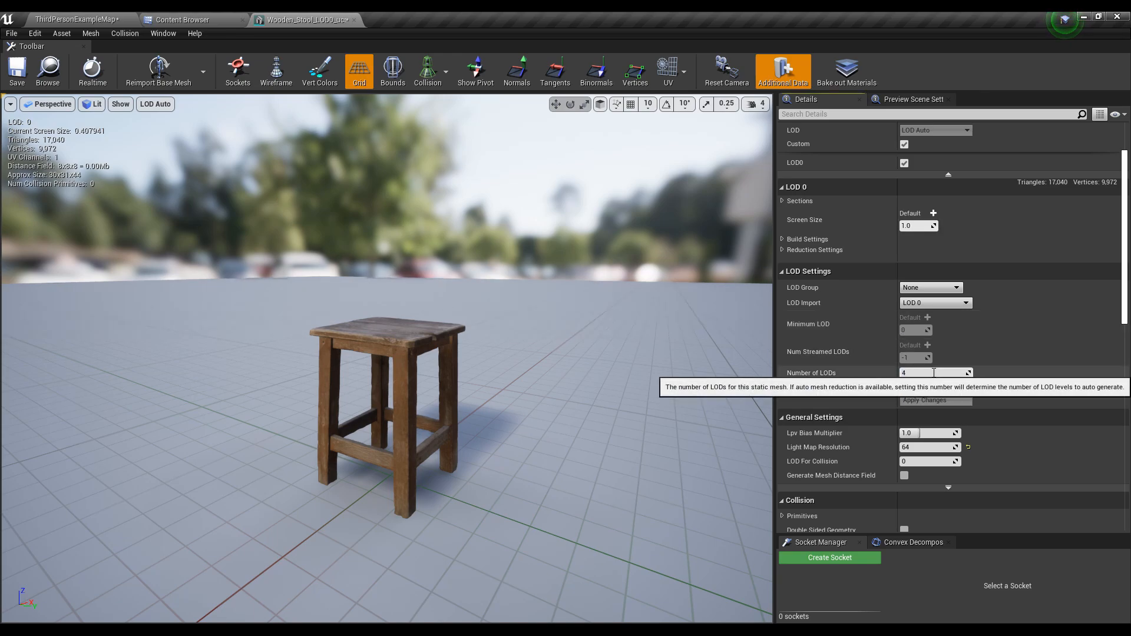
pyautogui.click(934, 373)
pyautogui.click(935, 399)
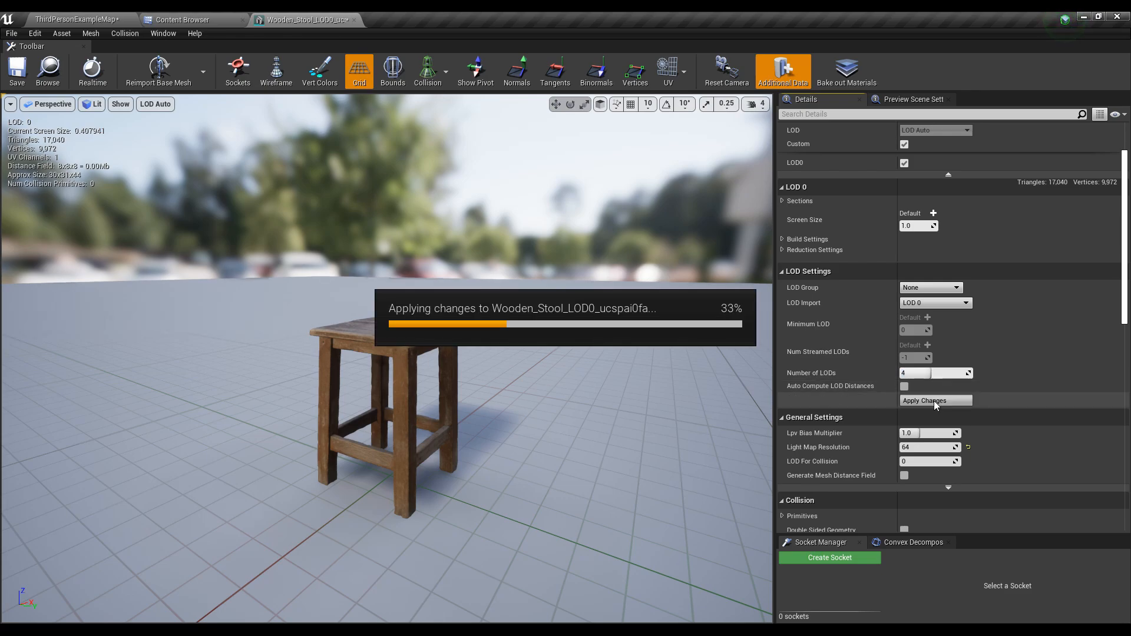
# - Toggle the LOD Picker's Custom option off and on again and look through the settings of LOD 0 to LOD 3
pyautogui.scroll(-2, 513, 339)
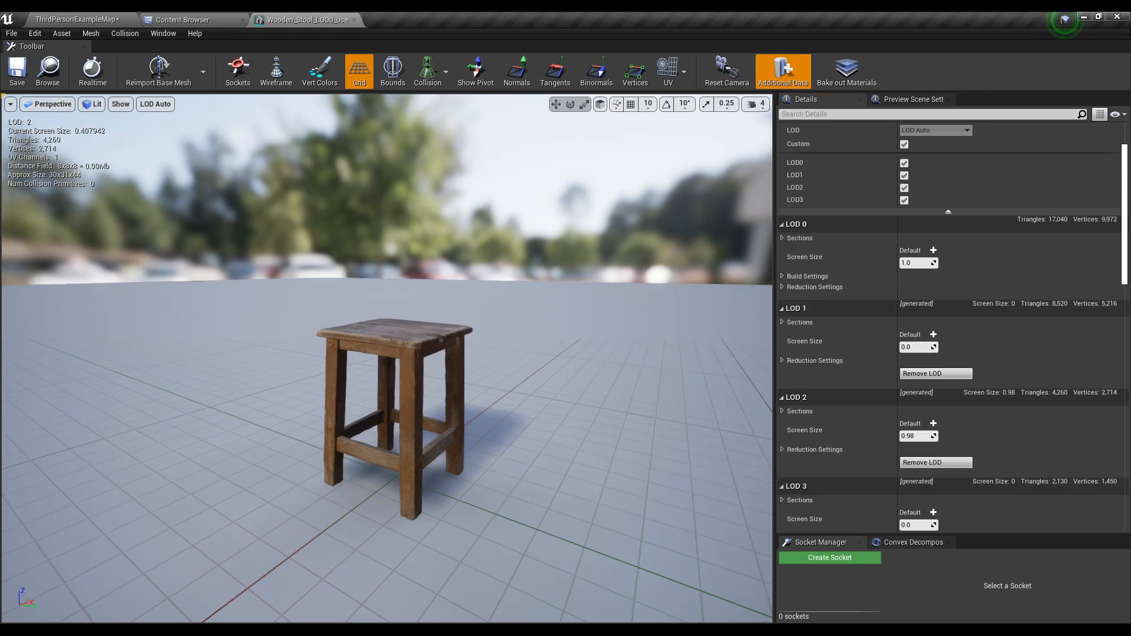
pyautogui.scroll(3, 874, 320)
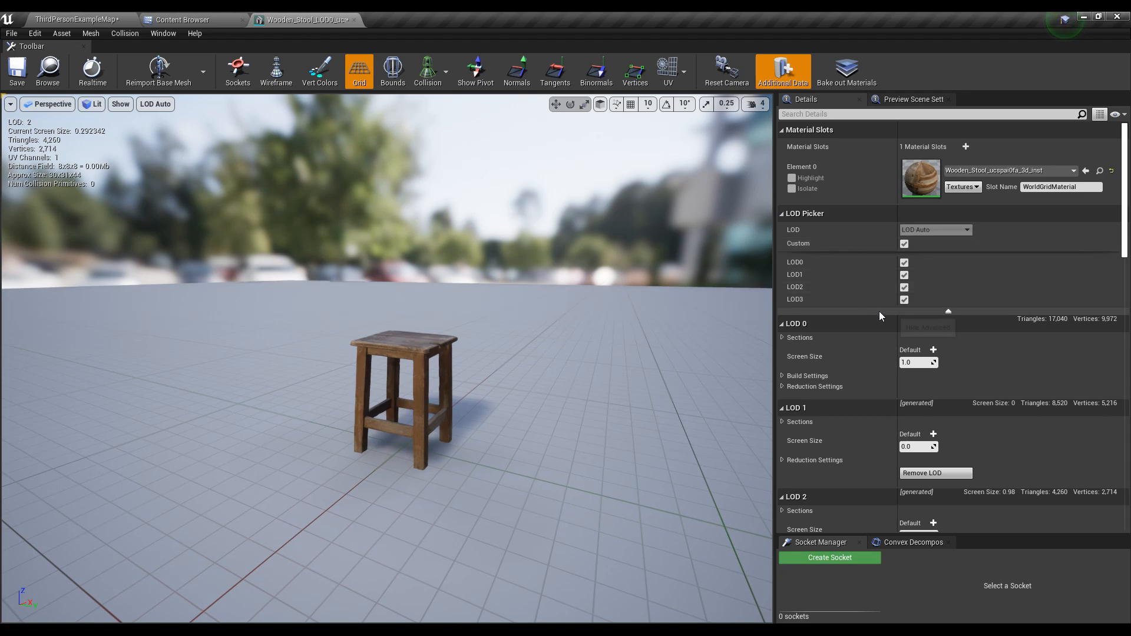
pyautogui.click(905, 244)
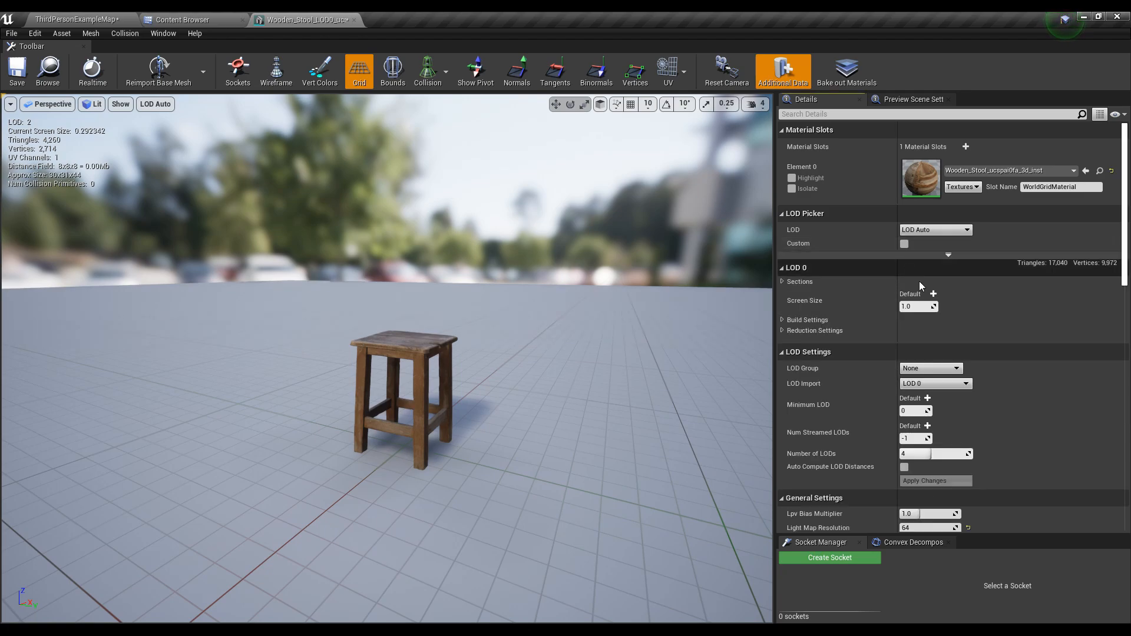
pyautogui.click(904, 244)
pyautogui.scroll(-2, 883, 277)
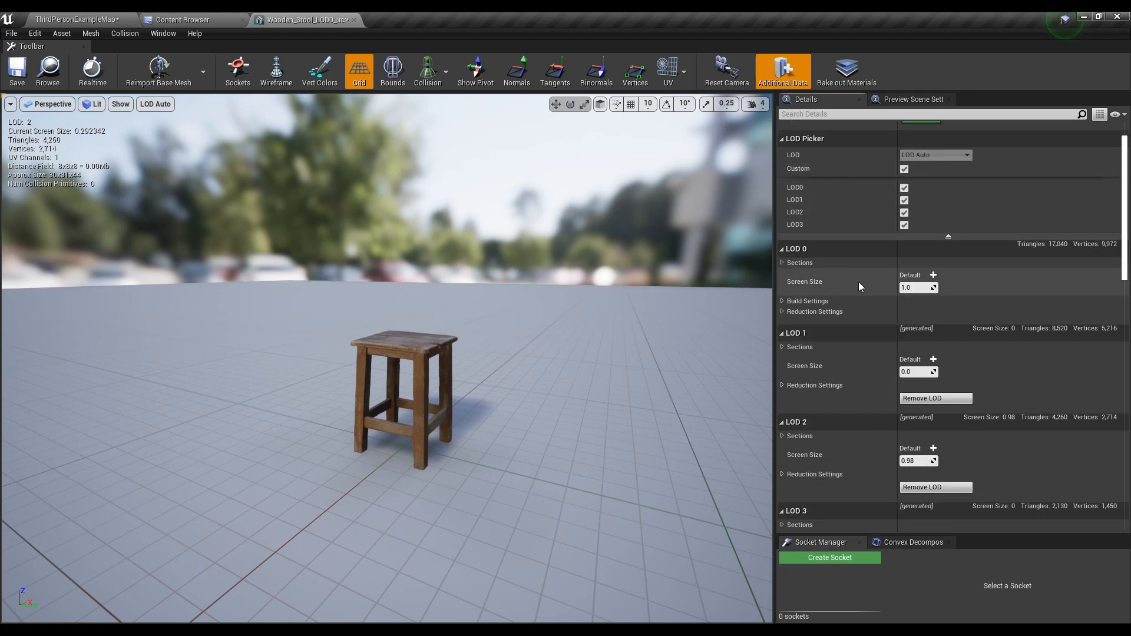
# - Reset LOD 2's Screen Size to 0.0 and set LOD 1's Screen Size to 0.5
pyautogui.click(915, 287)
pyautogui.press('w')
pyautogui.moveTo(589, 354); pyautogui.dragTo(607, 353, button='right')
pyautogui.press('s')
pyautogui.click(917, 288)
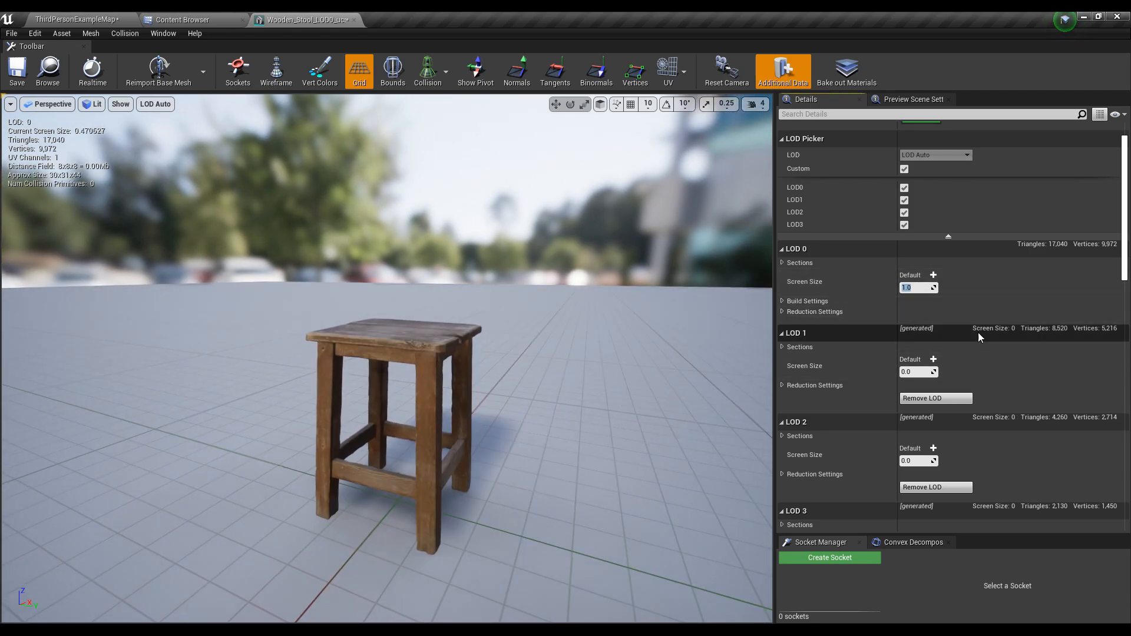
pyautogui.scroll(-1, 970, 351)
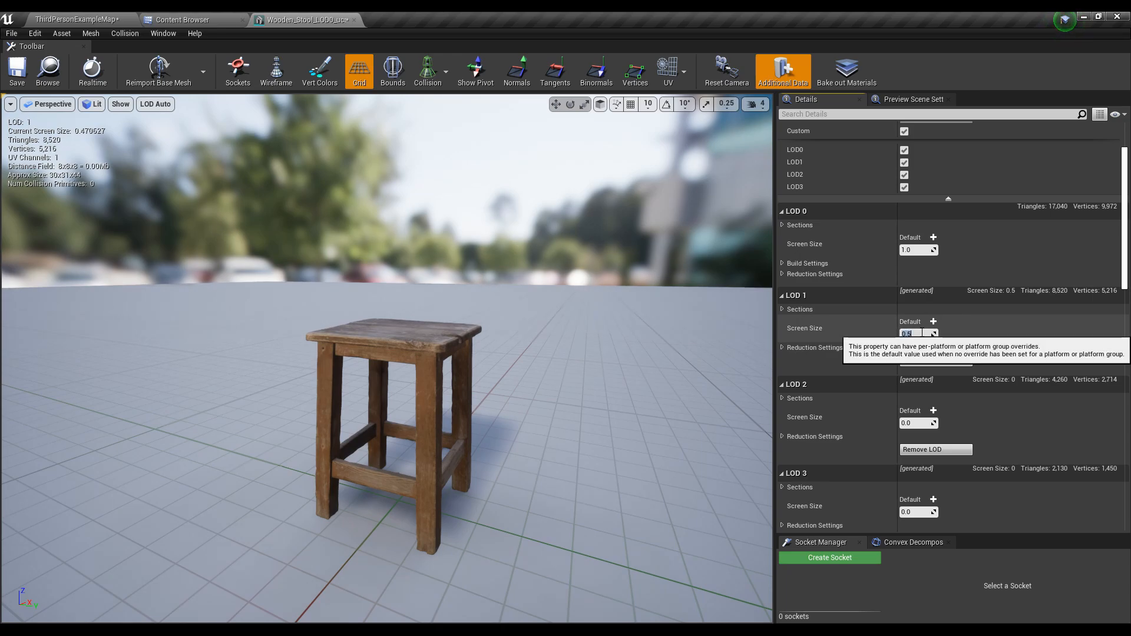
# - Set the Screen Size of LOD 2 to 0.15 and of LOD 3 to 0.05, then save the stool mesh
pyautogui.press('w')
pyautogui.moveTo(589, 354); pyautogui.dragTo(601, 345, button='right')
pyautogui.press('s')
pyautogui.moveTo(705, 419); pyautogui.dragTo(683, 425, button='right')
pyautogui.scroll(-3, 878, 420)
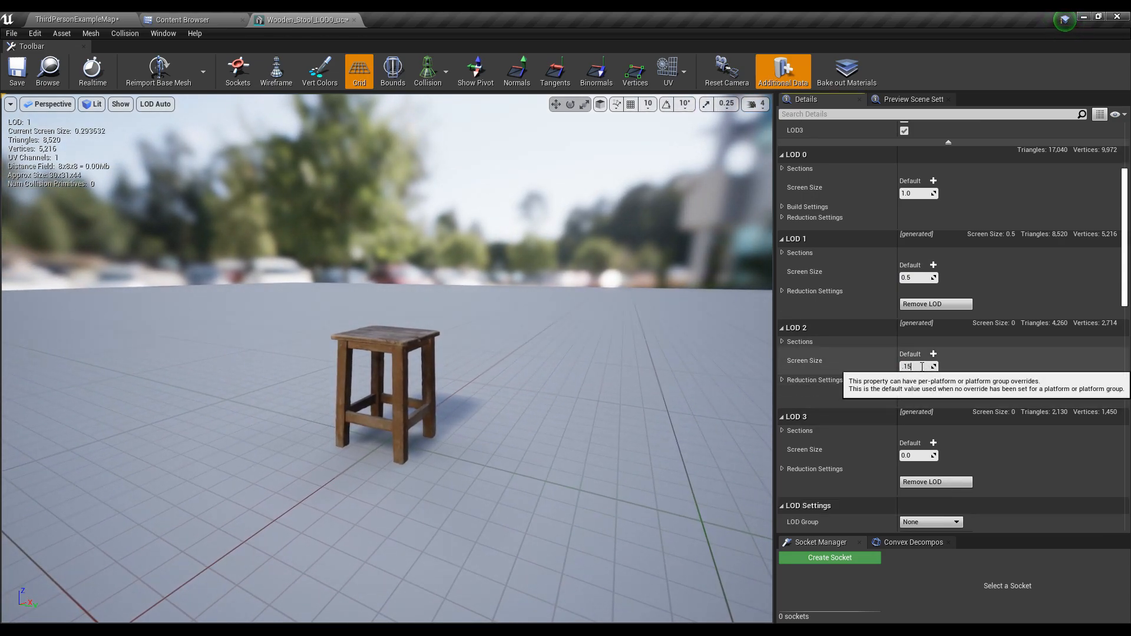
pyautogui.scroll(-1, 966, 374)
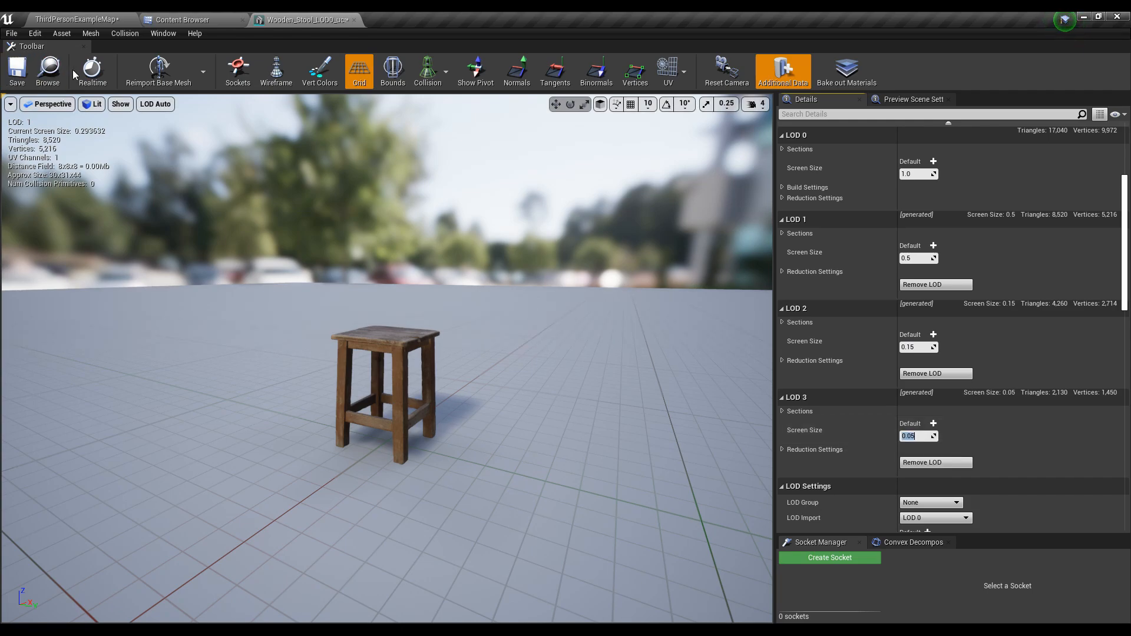
pyautogui.click(17, 73)
# - Examine how the stool switches between its LODs when viewed from far away and from close up
pyautogui.press('s')
pyautogui.moveTo(330, 283); pyautogui.dragTo(306, 268, button='right')
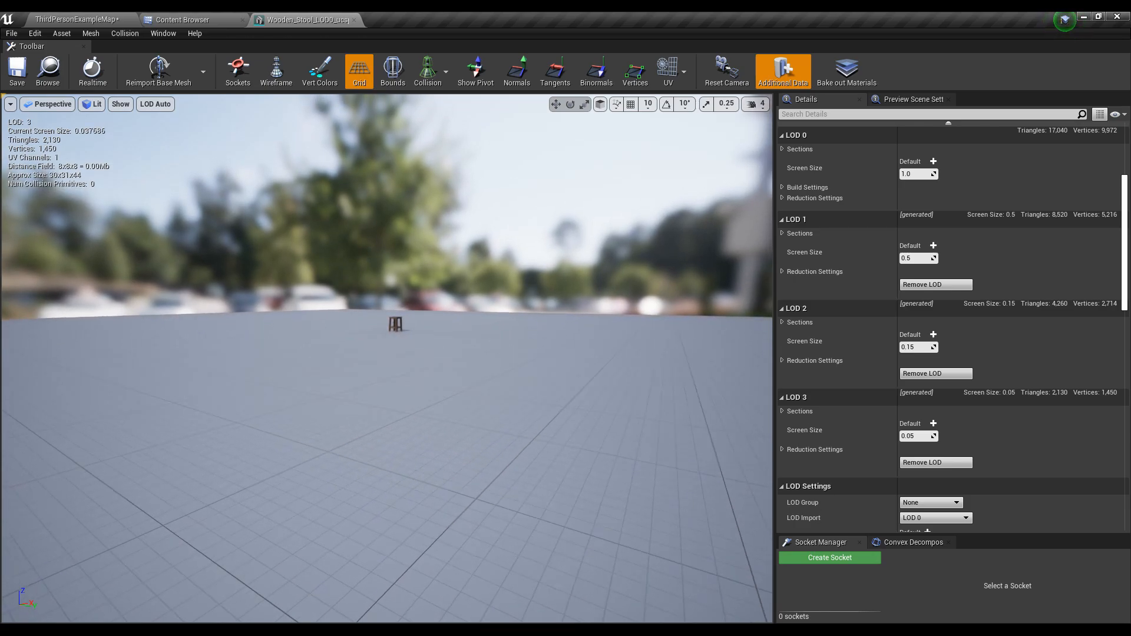
pyautogui.moveTo(437, 311); pyautogui.dragTo(436, 305, button='right')
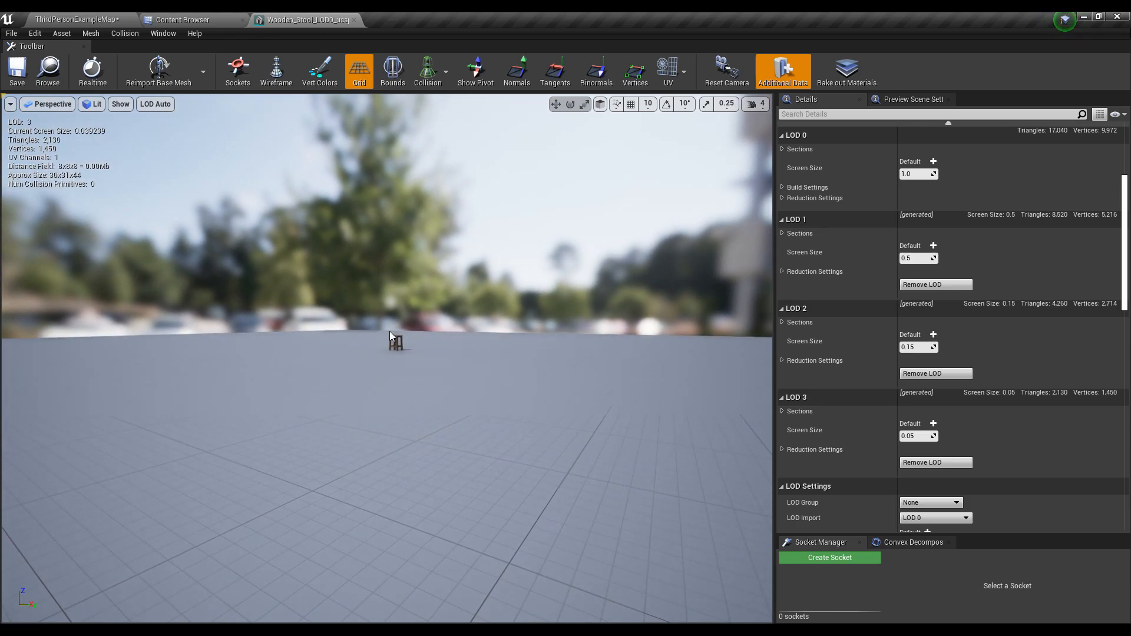
pyautogui.moveTo(678, 398); pyautogui.dragTo(675, 394, button='right')
pyautogui.press('w')
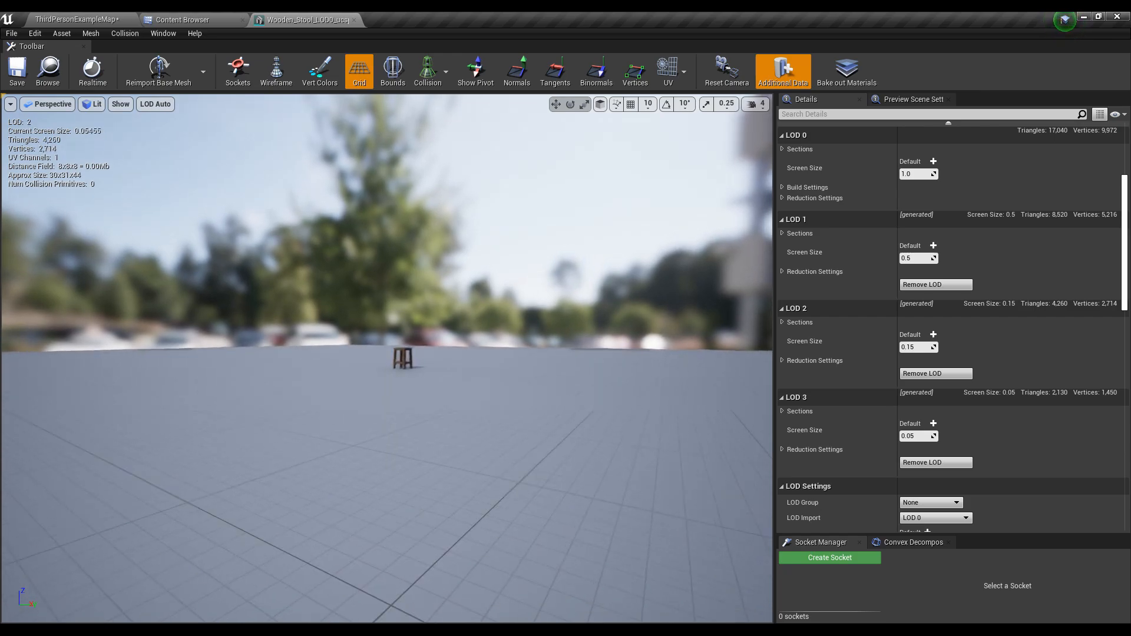
pyautogui.moveTo(441, 364); pyautogui.dragTo(487, 346, button='right')
pyautogui.press('e')
pyautogui.press('q')
pyautogui.press('e')
pyautogui.press('w')
pyautogui.press('s')
pyautogui.press('w')
pyautogui.press('s')
pyautogui.press('s')
pyautogui.press('w')
pyautogui.press('w')
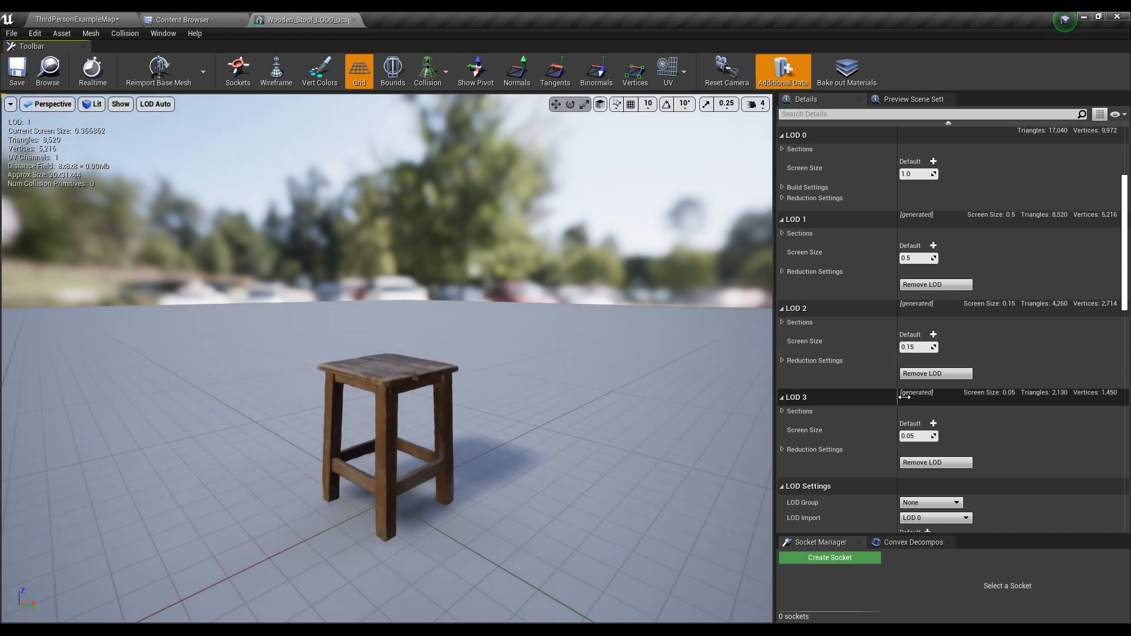
# - Look through the stool's collision settings and turn on the display of its simple collision
pyautogui.scroll(-15, 851, 356)
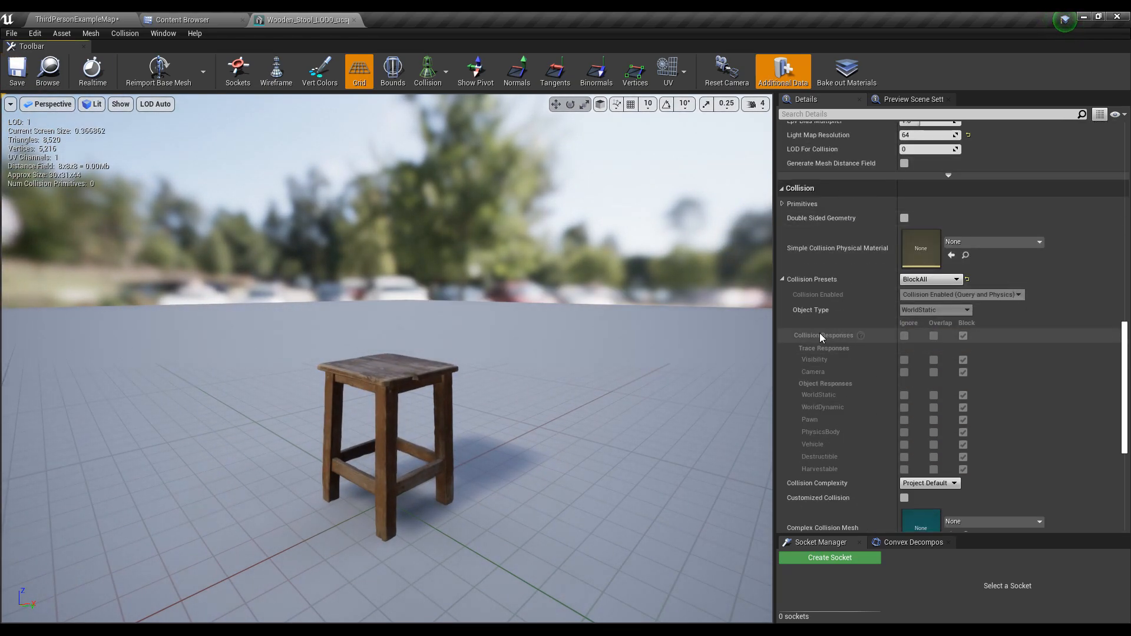
pyautogui.scroll(-1, 837, 326)
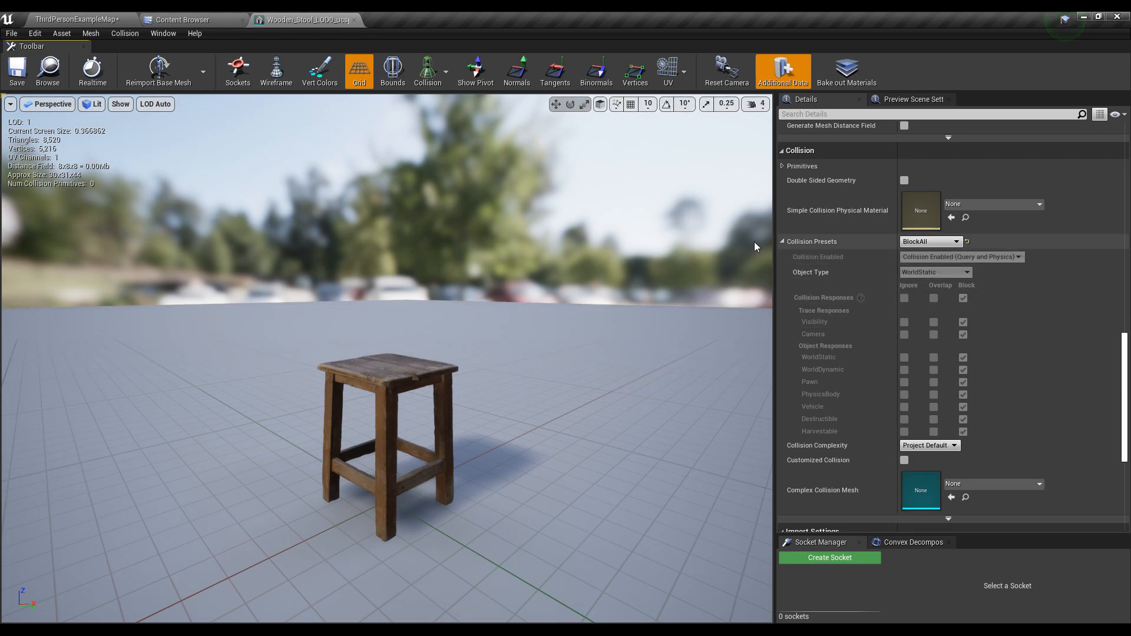
pyautogui.click(435, 78)
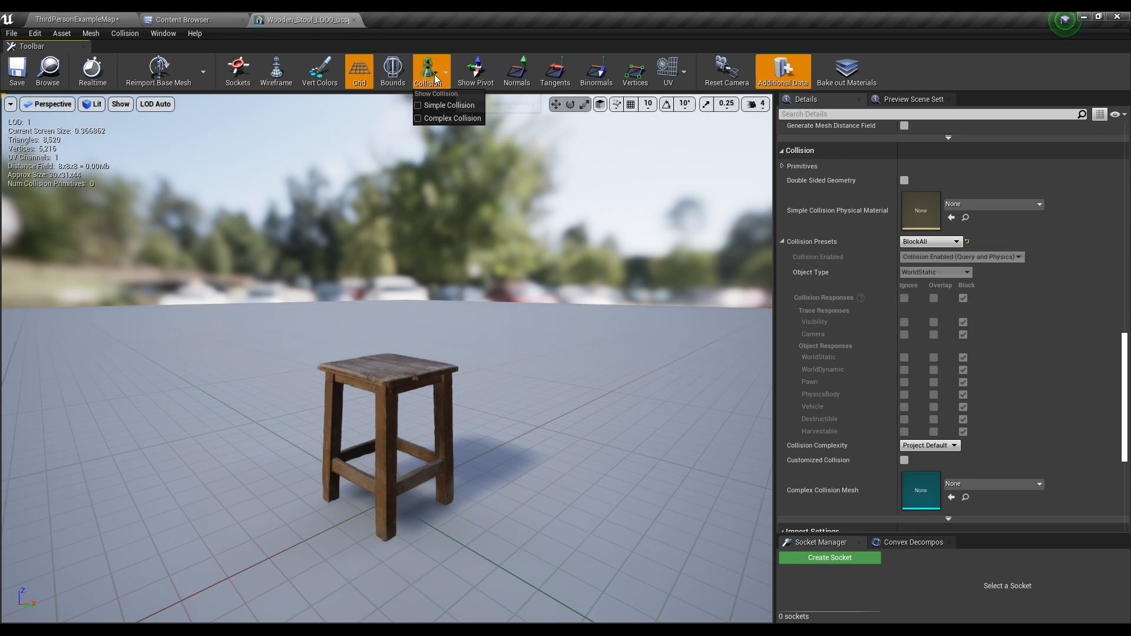
pyautogui.click(421, 106)
pyautogui.moveTo(484, 367); pyautogui.dragTo(521, 312)
pyautogui.click(124, 34)
pyautogui.click(130, 72)
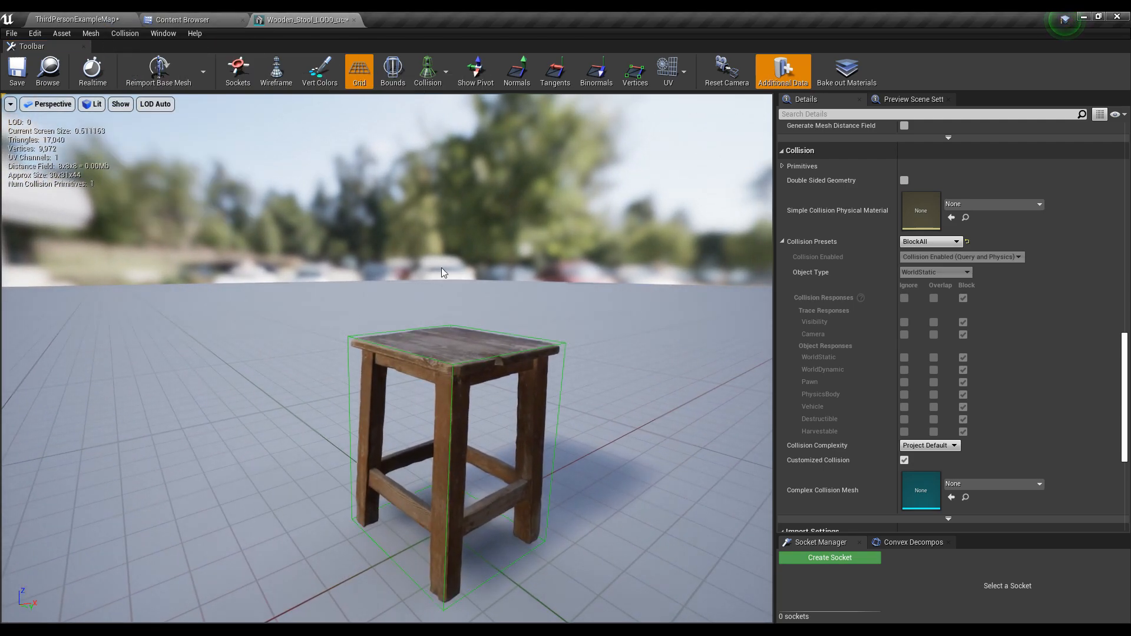
pyautogui.moveTo(442, 270); pyautogui.dragTo(425, 357)
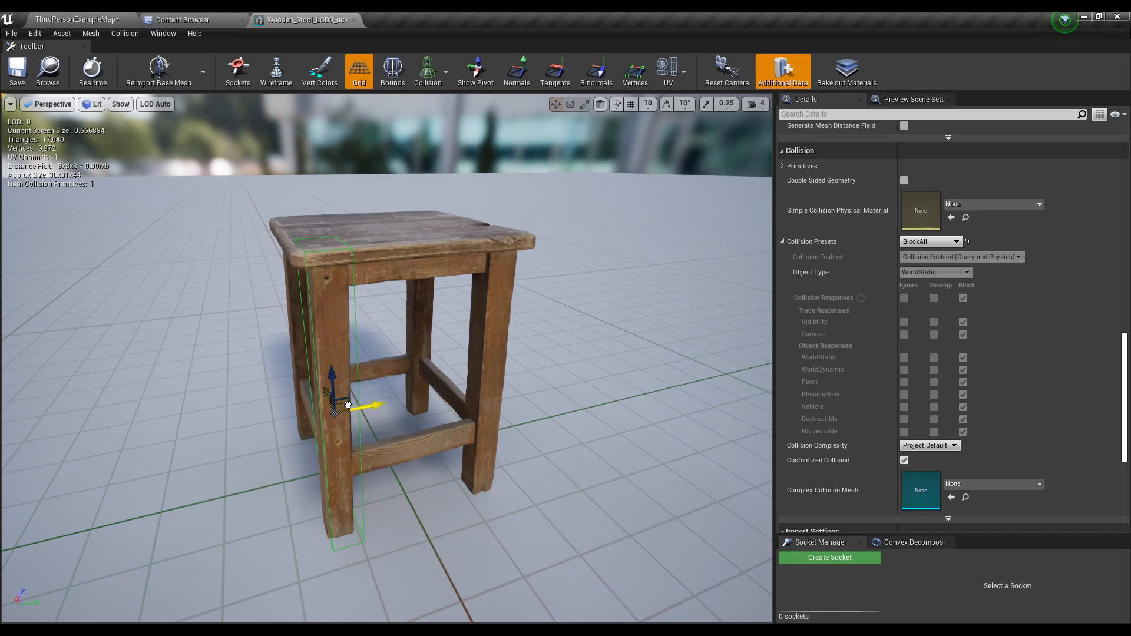
# - Add a box simplified collision to the stool and scale and position it around one of the legs
pyautogui.click(124, 33)
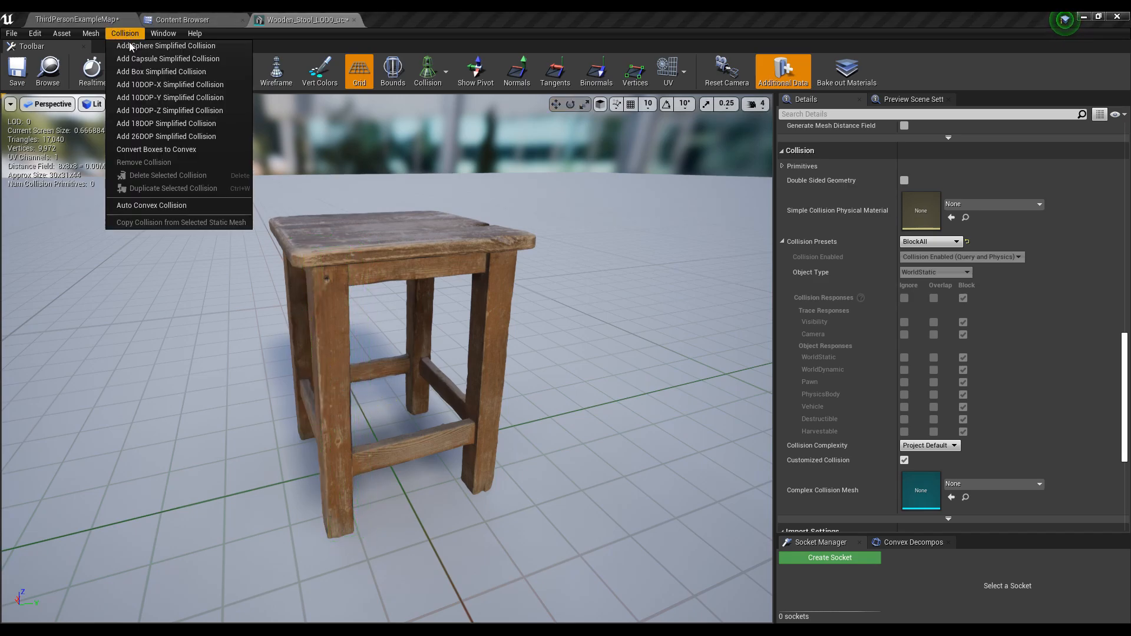
pyautogui.click(130, 72)
pyautogui.moveTo(412, 295); pyautogui.dragTo(389, 411)
pyautogui.press('r')
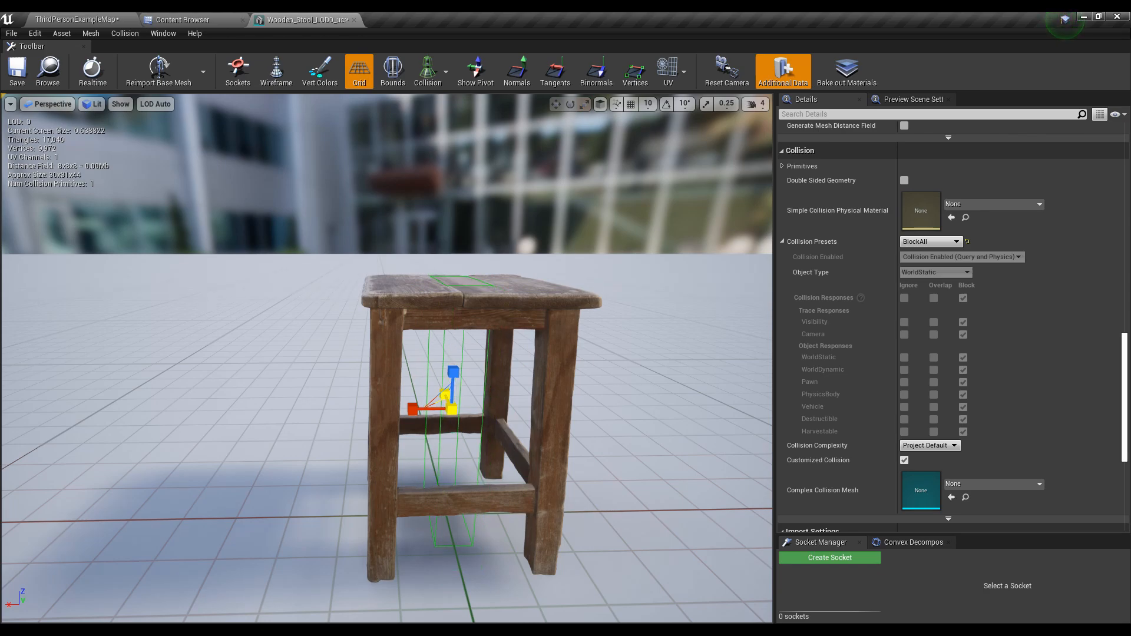
pyautogui.moveTo(350, 408)
pyautogui.mouseDown()
pyautogui.moveTo(480, 405)
pyautogui.moveTo(347, 404)
pyautogui.mouseUp()
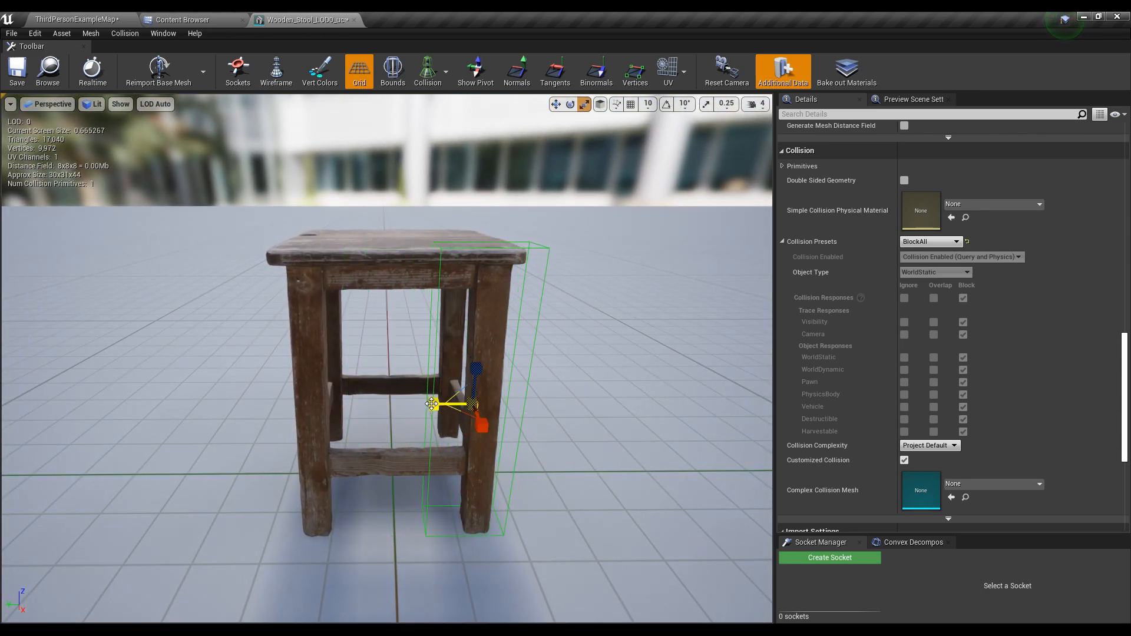
# - Duplicate the leg's collision box and position the copies around the stool's other three legs
pyautogui.moveTo(447, 406); pyautogui.dragTo(350, 424)
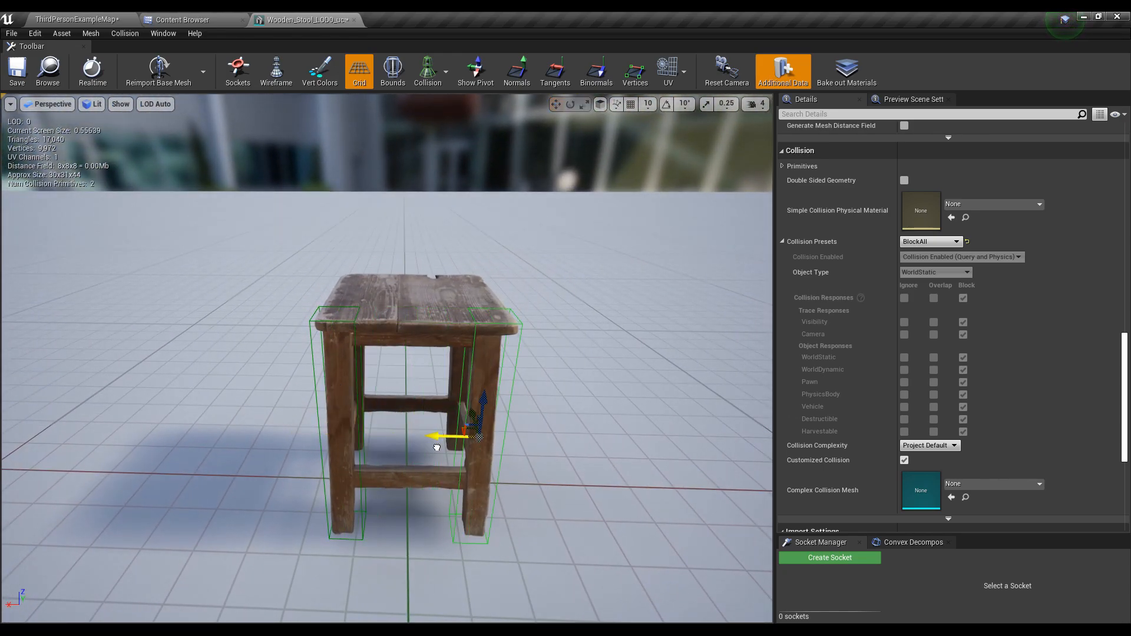
pyautogui.moveTo(437, 448); pyautogui.dragTo(493, 458)
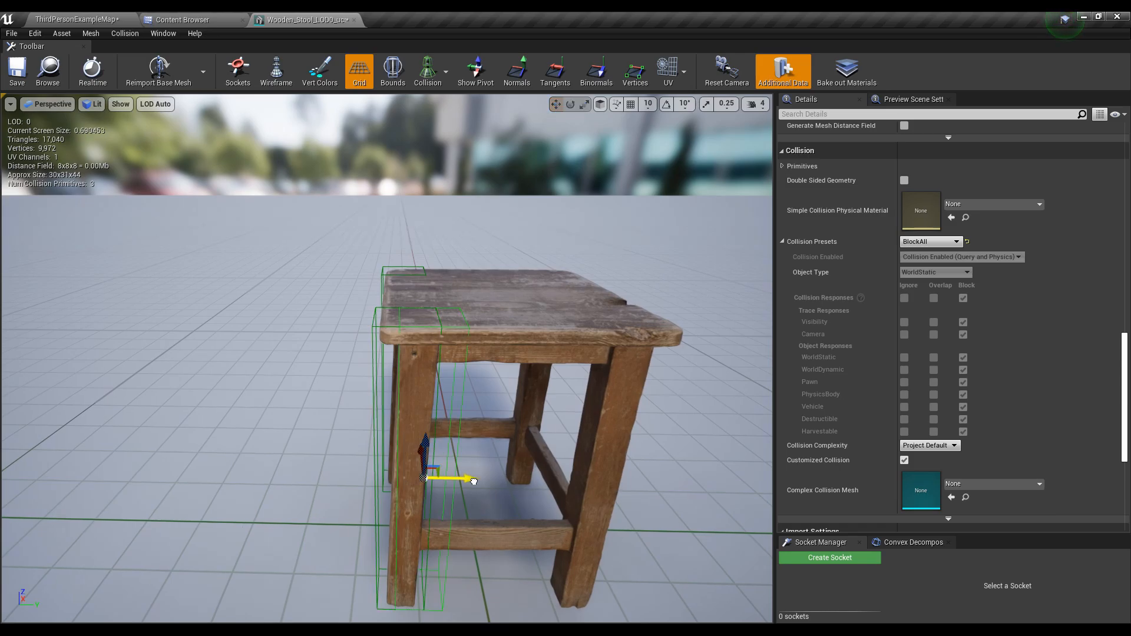
pyautogui.moveTo(635, 502); pyautogui.dragTo(449, 368)
# - Fit a fifth collision box to the stool's seat and save all changes
pyautogui.moveTo(556, 376); pyautogui.dragTo(484, 347)
pyautogui.moveTo(494, 242); pyautogui.dragTo(448, 235)
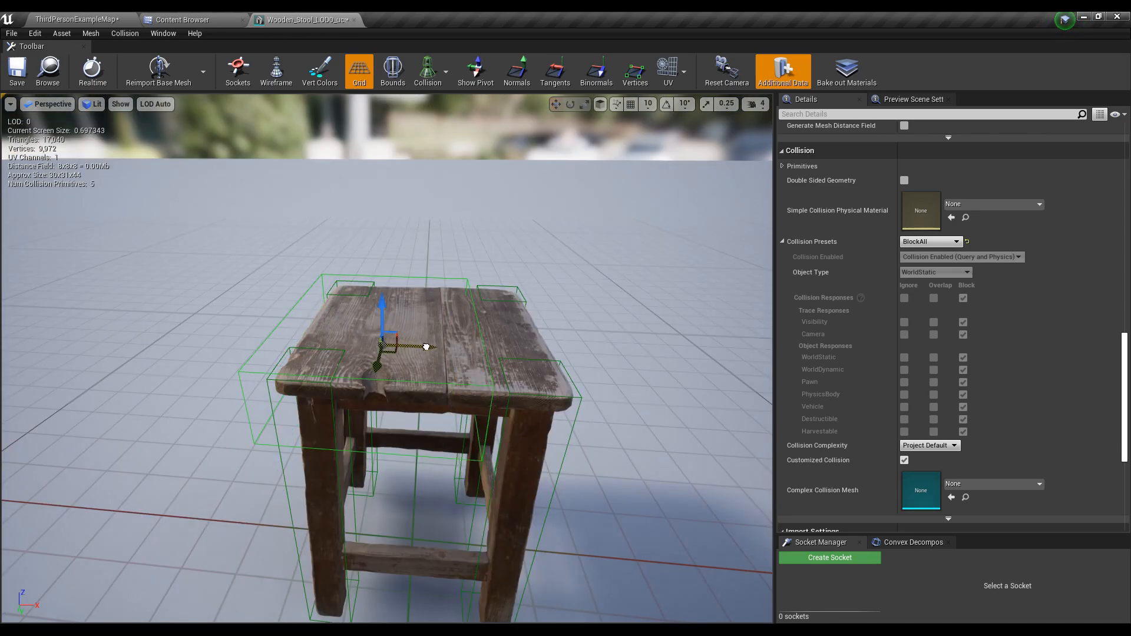
pyautogui.moveTo(531, 295)
pyautogui.mouseDown()
pyautogui.moveTo(546, 283)
pyautogui.moveTo(552, 292)
pyautogui.mouseUp()
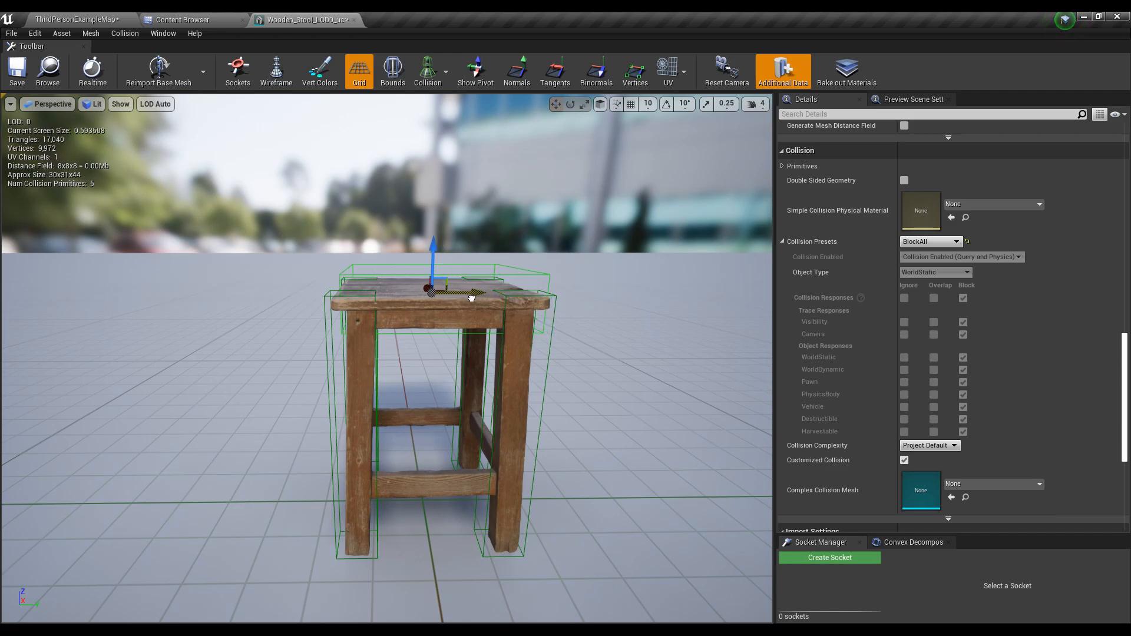
pyautogui.press('w')
pyautogui.moveTo(432, 260)
pyautogui.mouseDown()
pyautogui.moveTo(433, 306)
pyautogui.moveTo(406, 263)
pyautogui.moveTo(430, 262)
pyautogui.mouseUp()
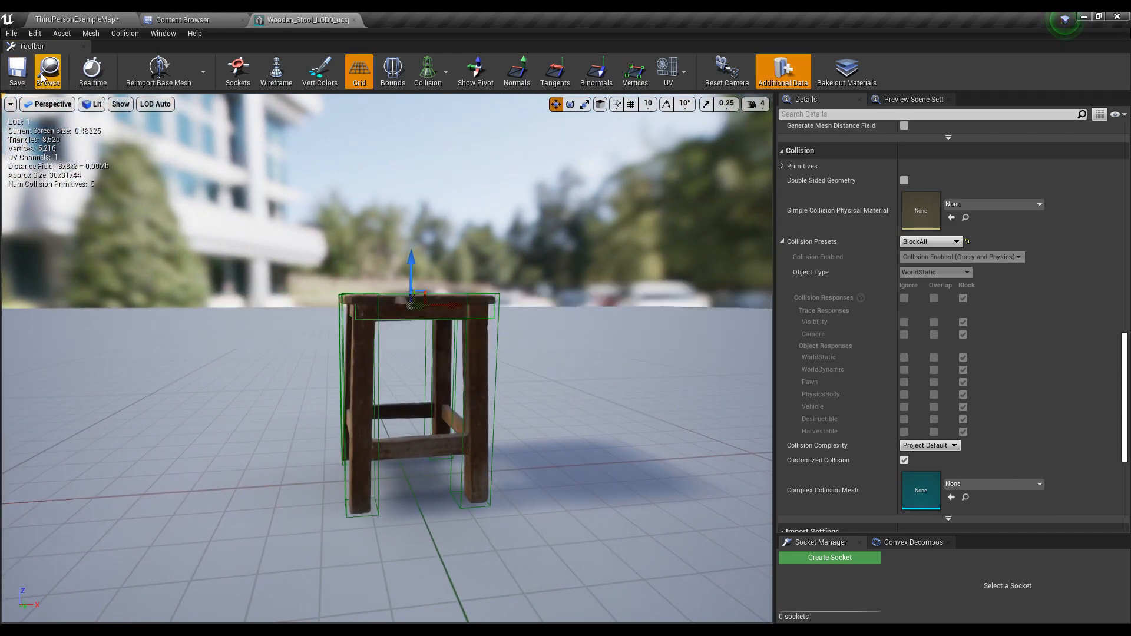
pyautogui.hotkey('ctrl', 'shift', 's')
# - Play the ThirdPersonExampleMap level and run and jump the character around the stool to test its collision
pyautogui.click(82, 21)
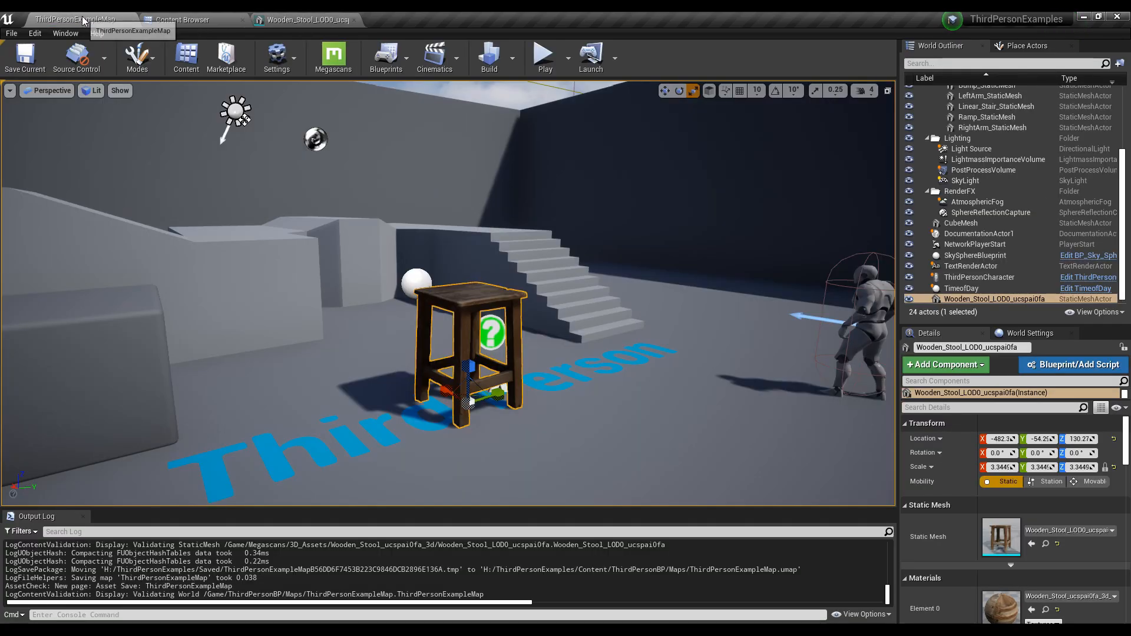
pyautogui.click(542, 57)
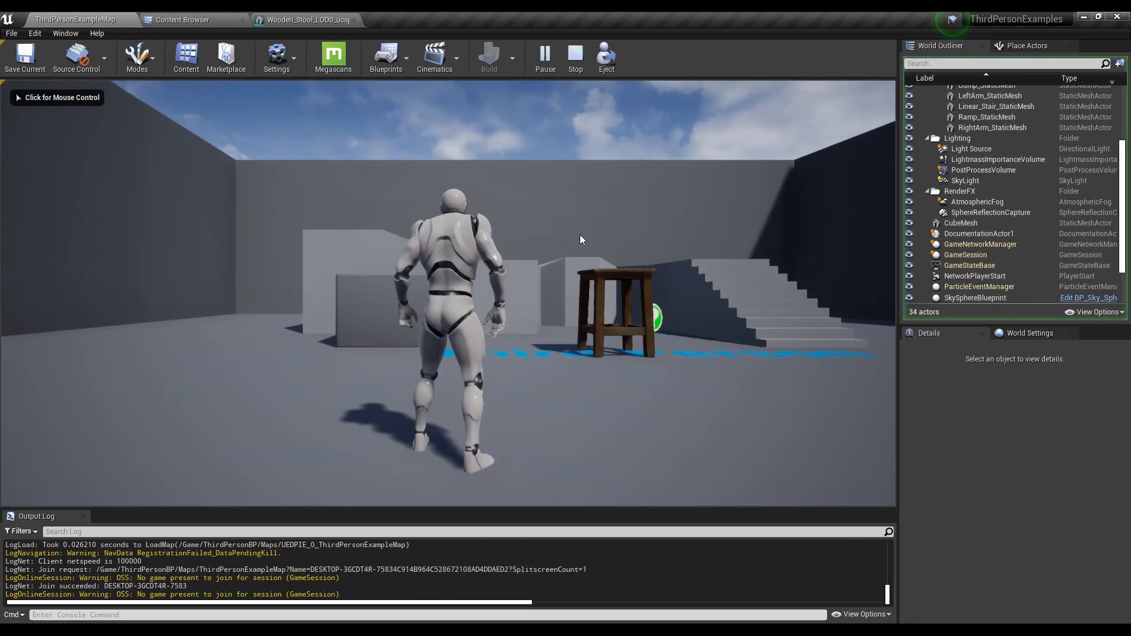
pyautogui.click(580, 235)
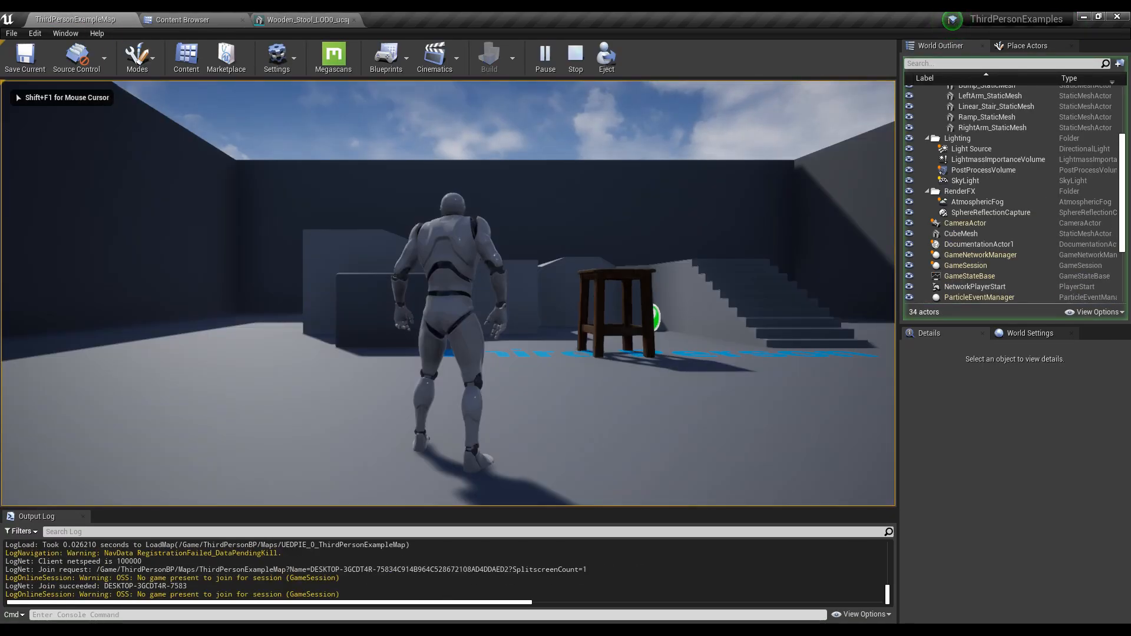
pyautogui.press('w')
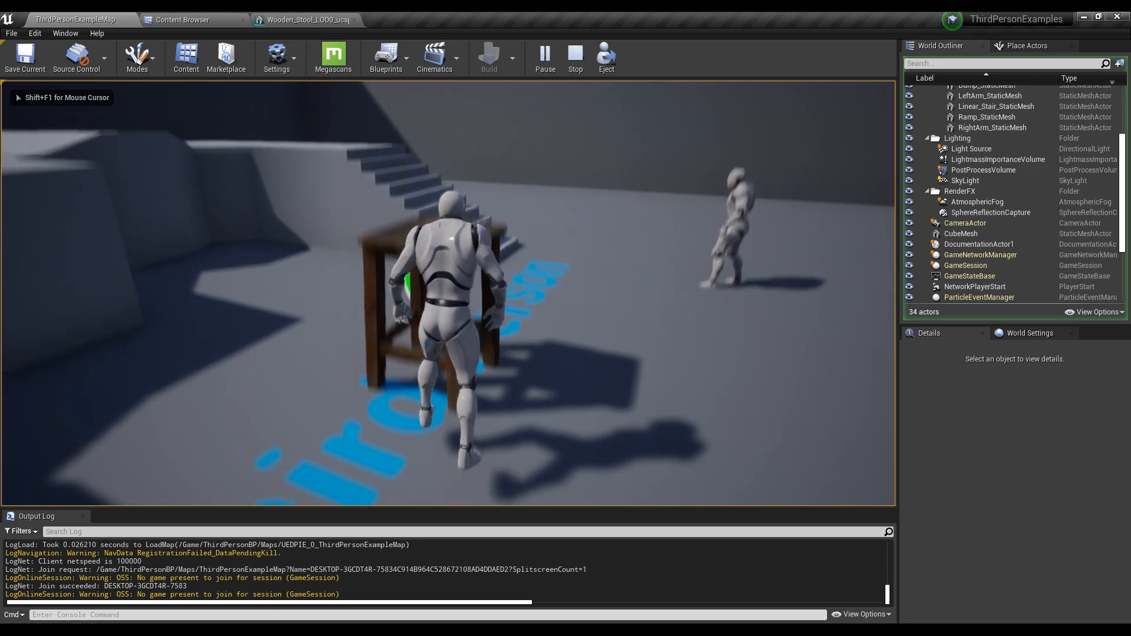
pyautogui.press('space')
pyautogui.press('w')
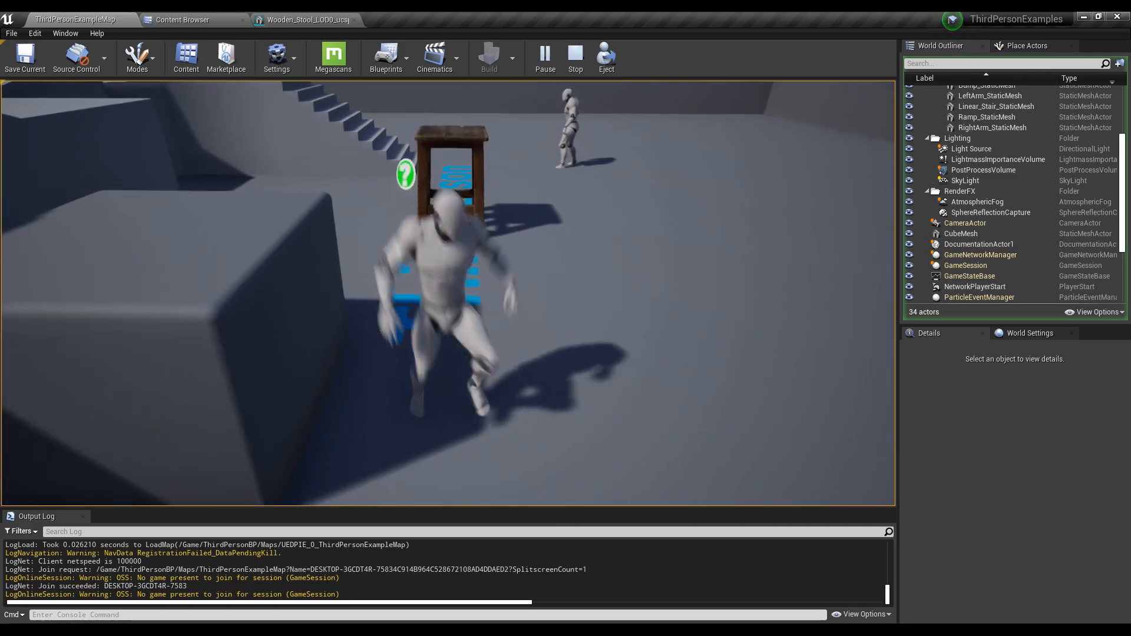
pyautogui.press('w')
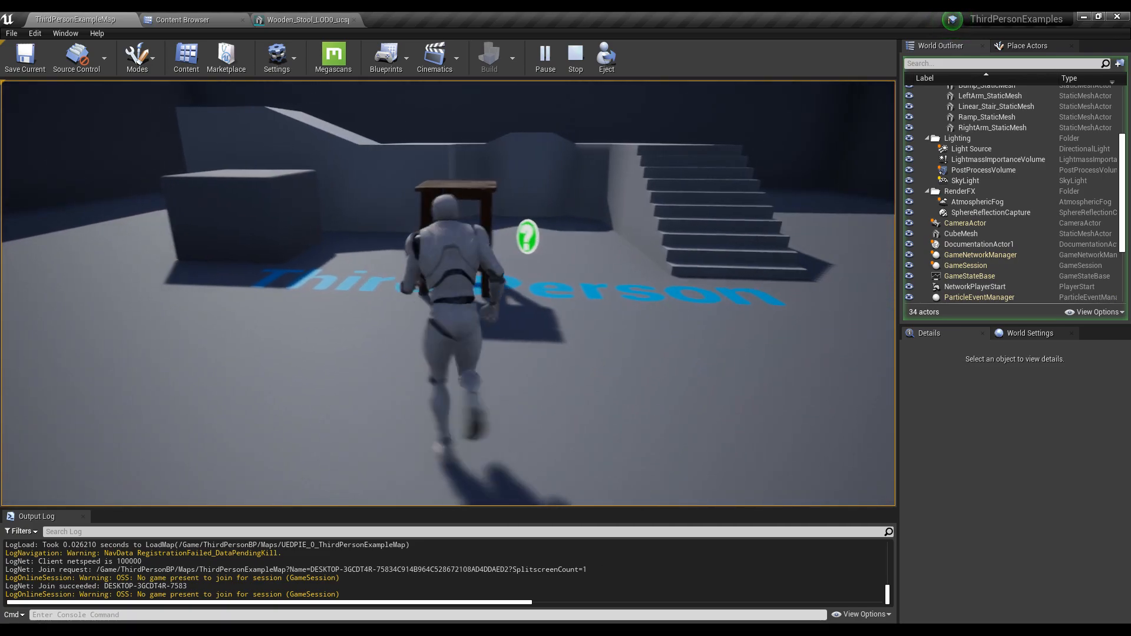
pyautogui.press('w')
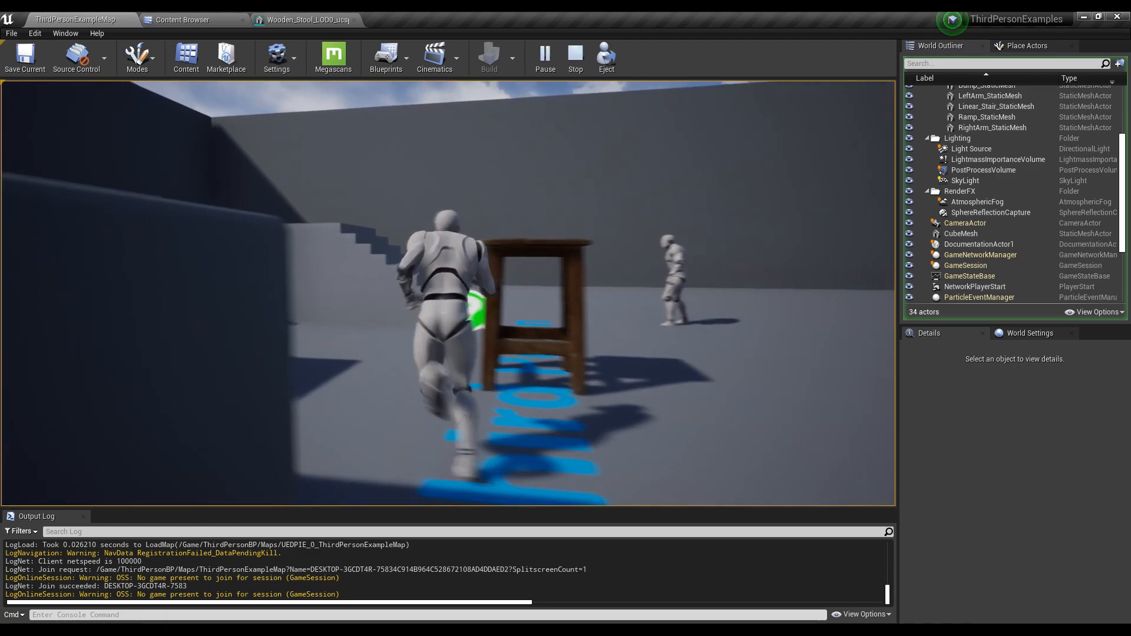
# - Stop the play session and examine the stool in the level using the Player Collision view mode
pyautogui.press('Escape')
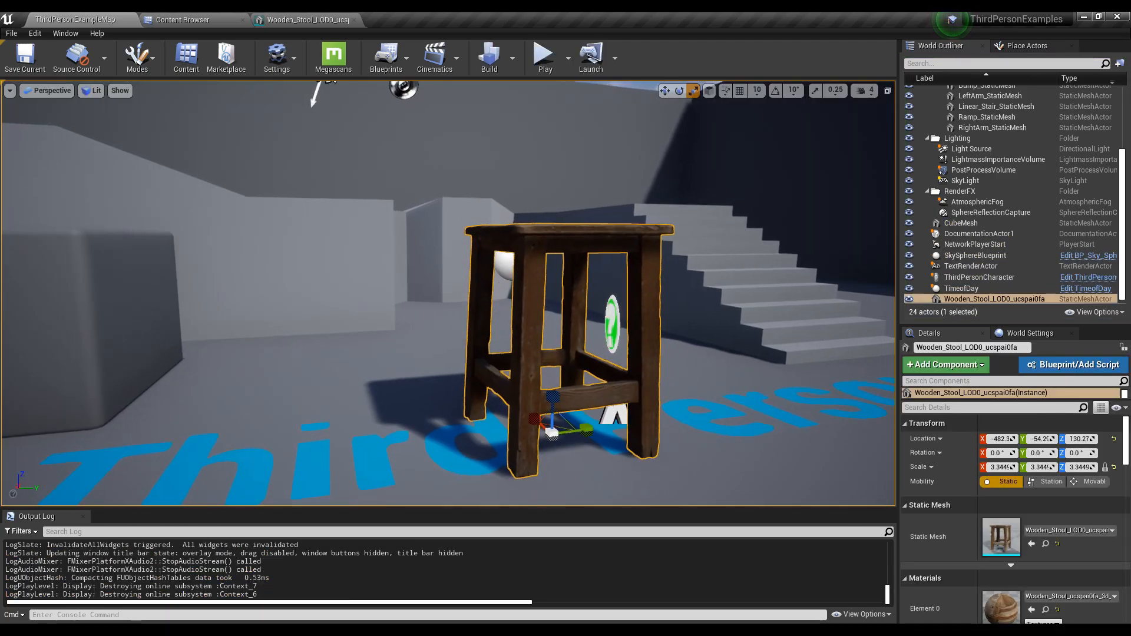
pyautogui.scroll(-5, 616, 336)
pyautogui.click(93, 92)
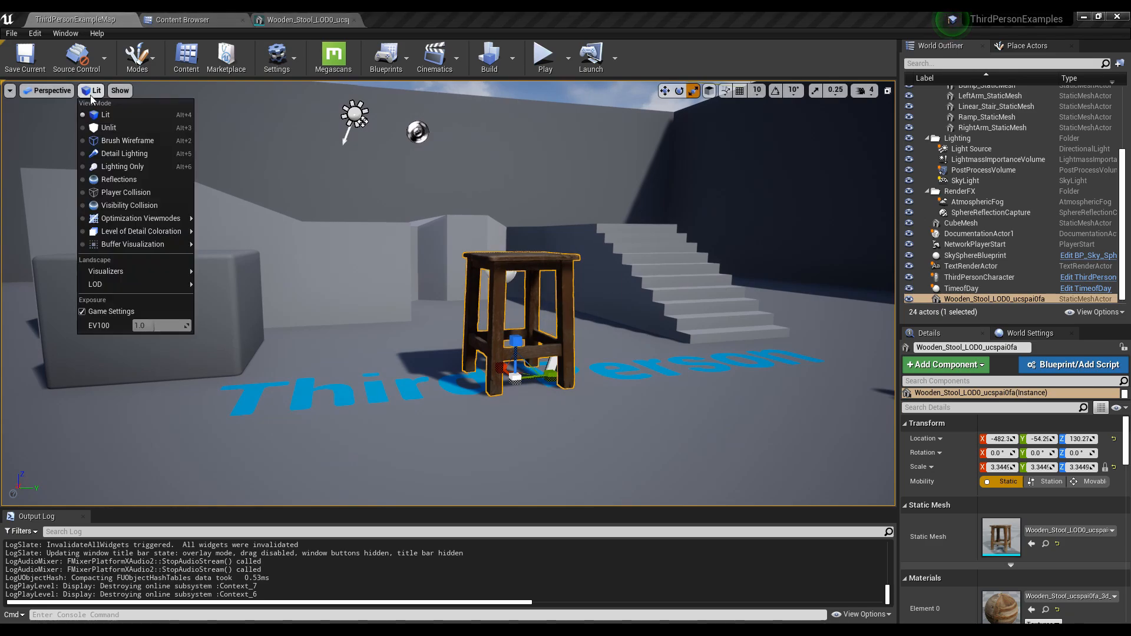
pyautogui.click(142, 198)
pyautogui.press('d')
pyautogui.moveTo(368, 263); pyautogui.dragTo(395, 282, button='right')
pyautogui.press('w')
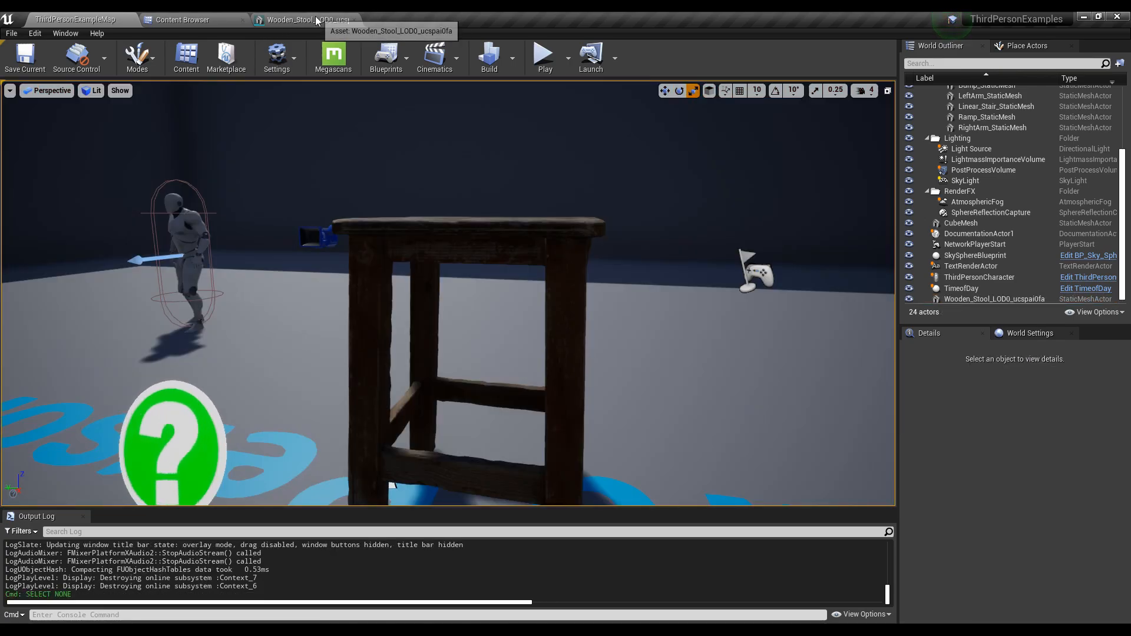
# - Inspect the box collisions around the stool's legs and seat from several angles in its static mesh editor
pyautogui.click(303, 19)
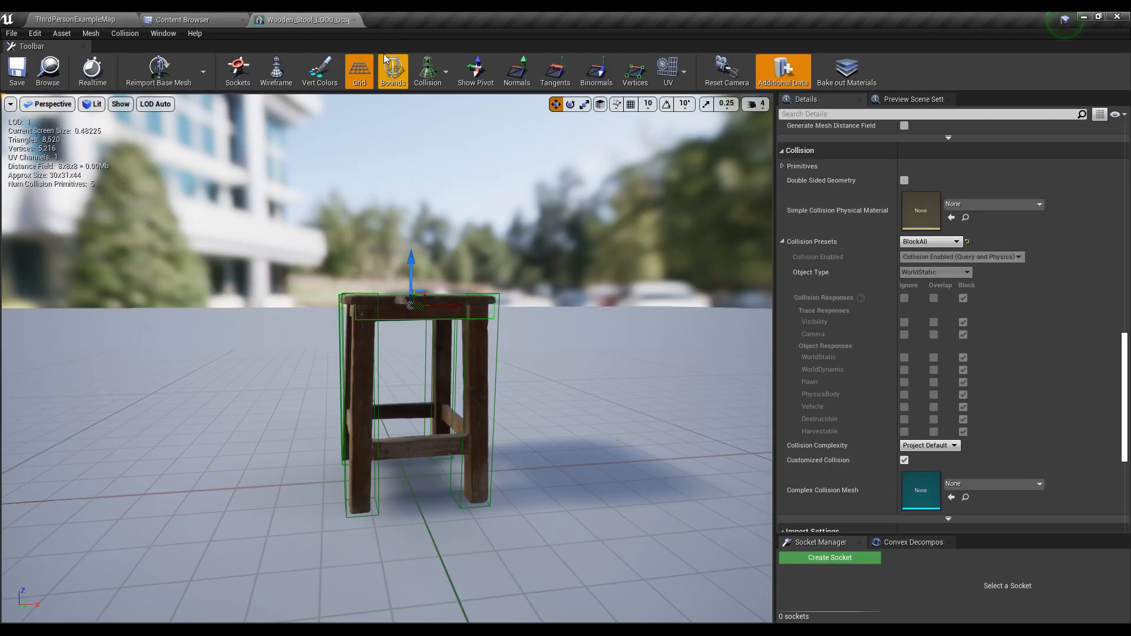
pyautogui.press('w')
pyautogui.moveTo(383, 236); pyautogui.dragTo(271, 274, button='right')
pyautogui.press('d')
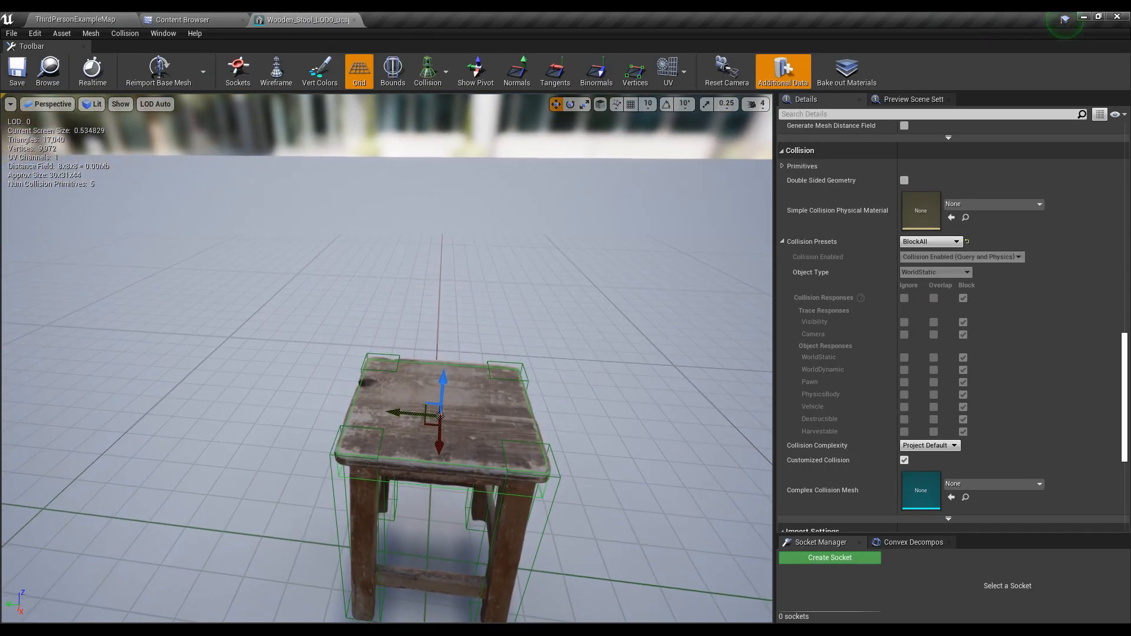
pyautogui.press('a')
pyautogui.moveTo(332, 339); pyautogui.dragTo(450, 355, button='right')
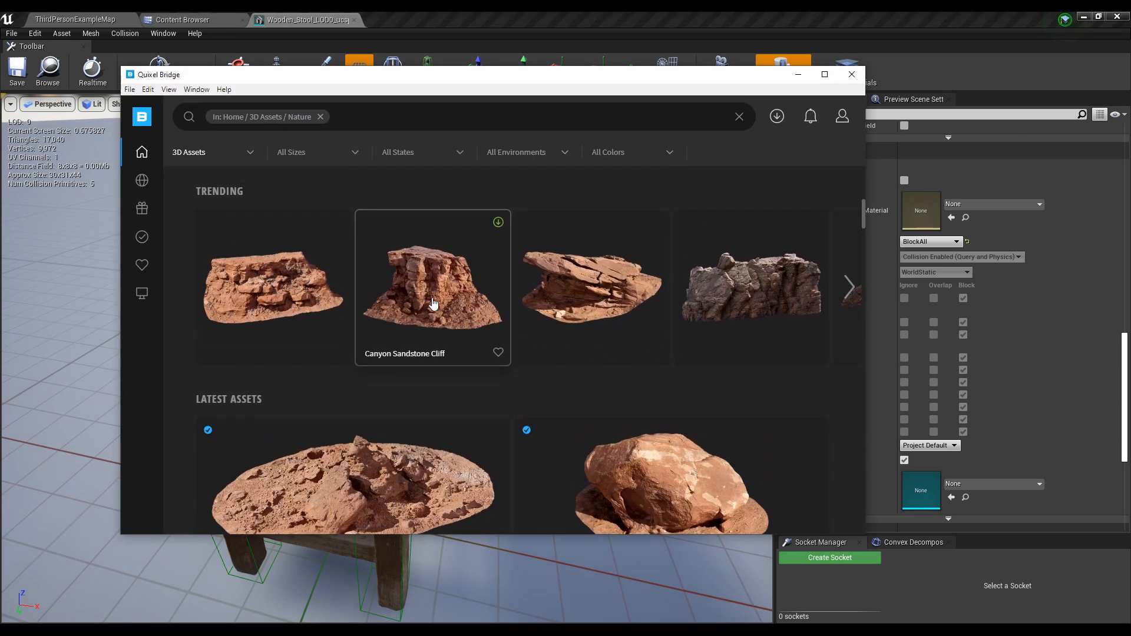
# - Export the Canyon Sandstone Cliff asset at 2K resolution from Quixel Bridge to Unreal Engine and open its imported static mesh
pyautogui.click(433, 303)
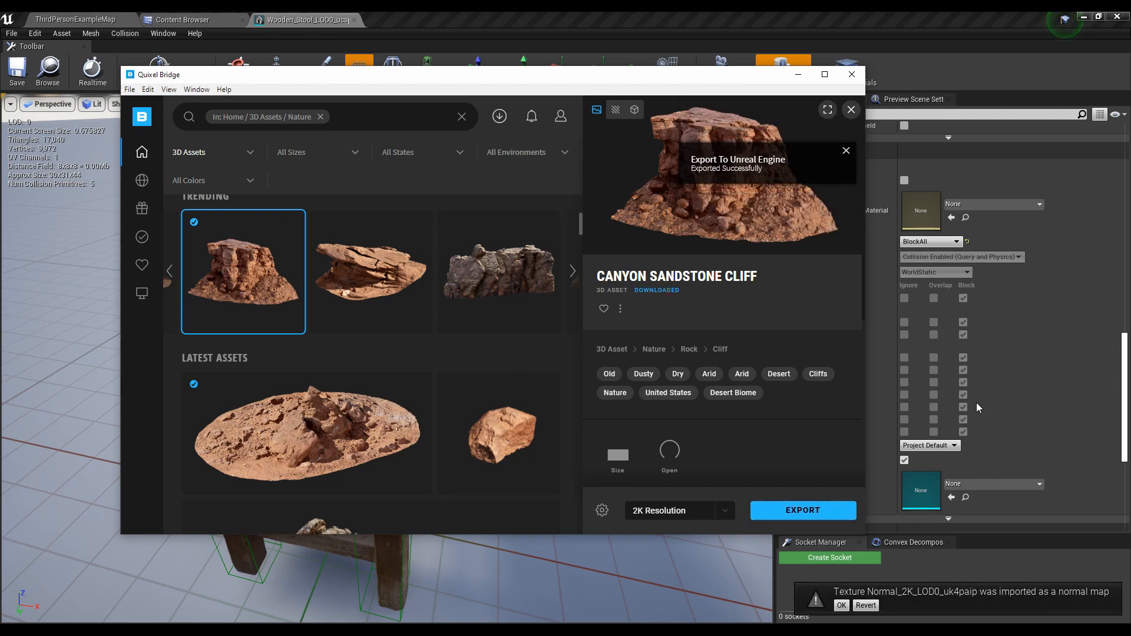
pyautogui.click(232, 20)
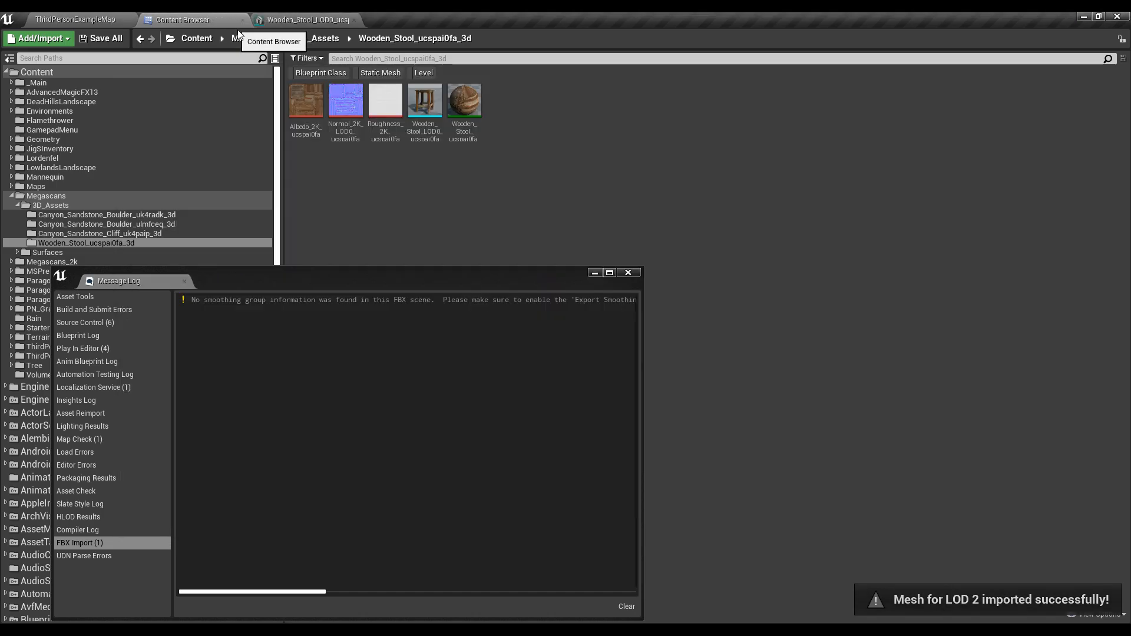
pyautogui.click(639, 275)
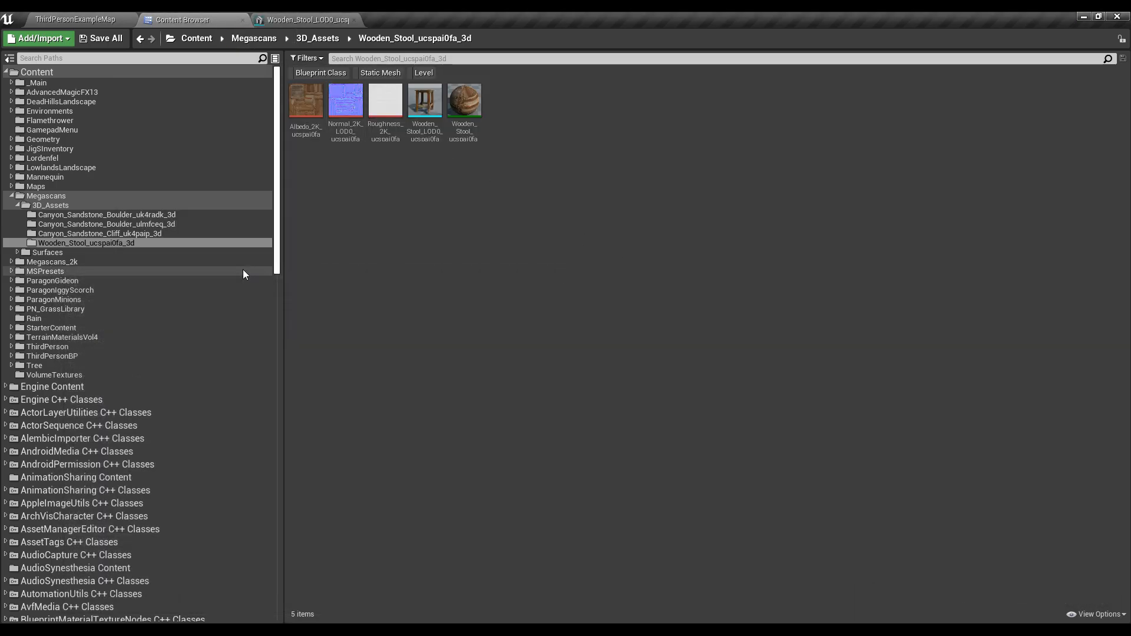
pyautogui.click(188, 234)
pyautogui.doubleClick(344, 101)
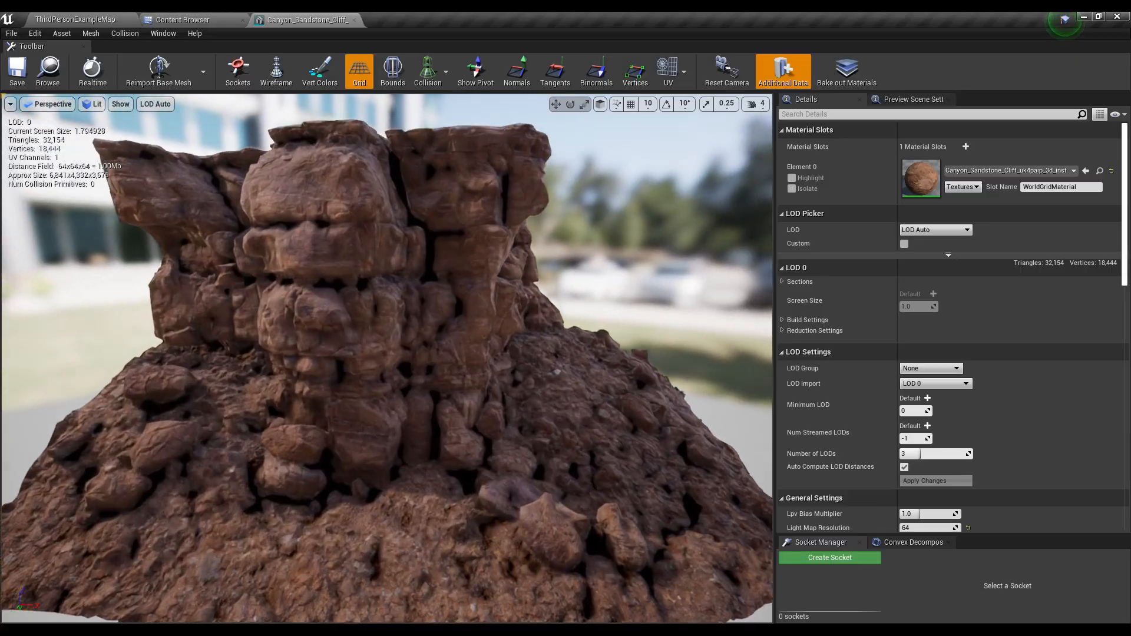
# - Inspect the cliff mesh up close and from the side, checking which collision types are displayed
pyautogui.scroll(10, 387, 354)
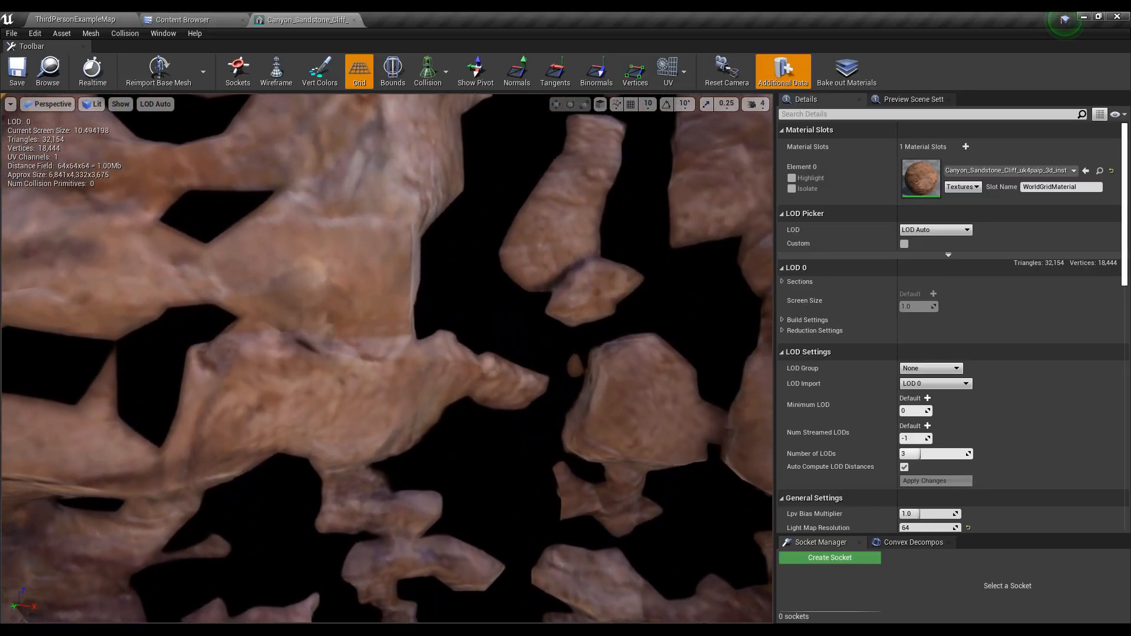
pyautogui.moveTo(386, 295); pyautogui.dragTo(386, 427, button='right')
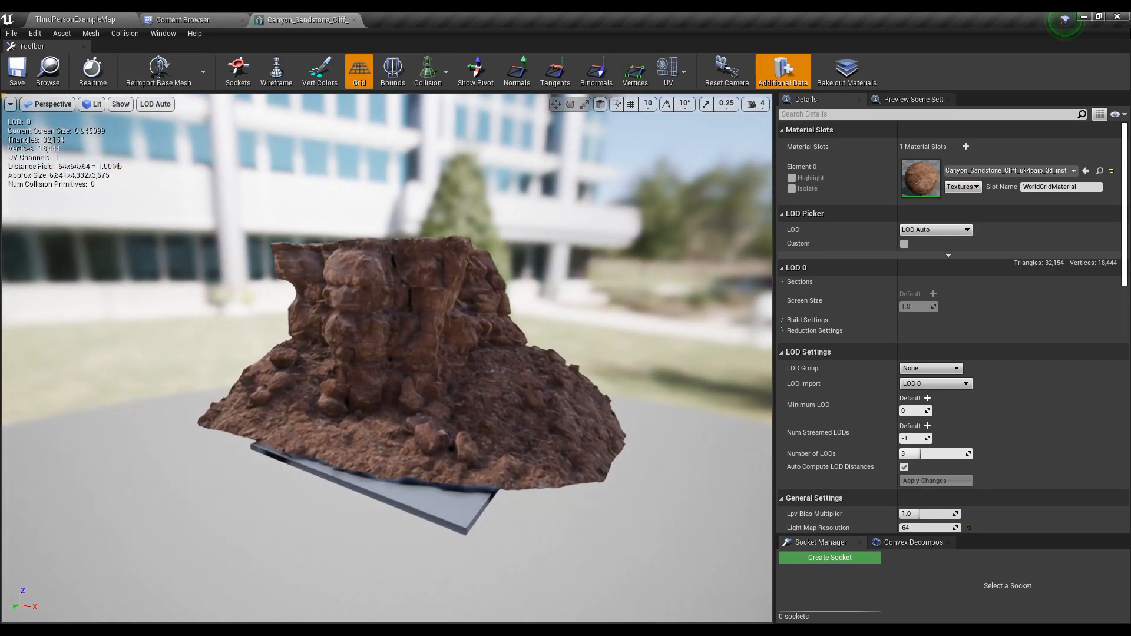
pyautogui.click(446, 79)
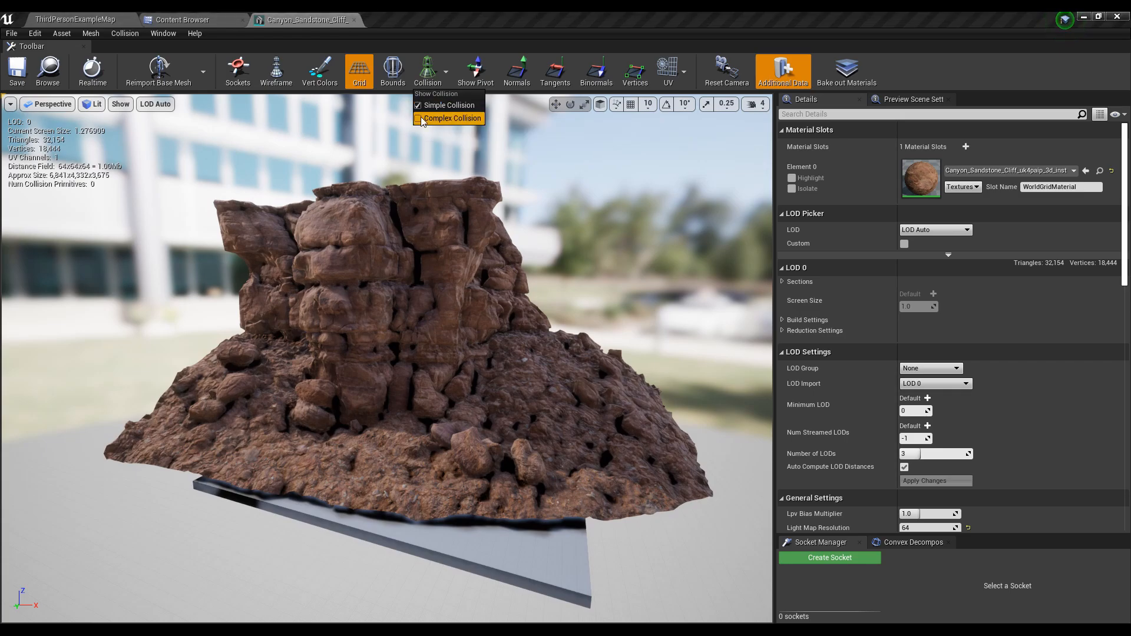
pyautogui.moveTo(531, 195); pyautogui.dragTo(606, 210)
pyautogui.moveTo(401, 316); pyautogui.dragTo(215, 173)
pyautogui.scroll(3, 402, 315)
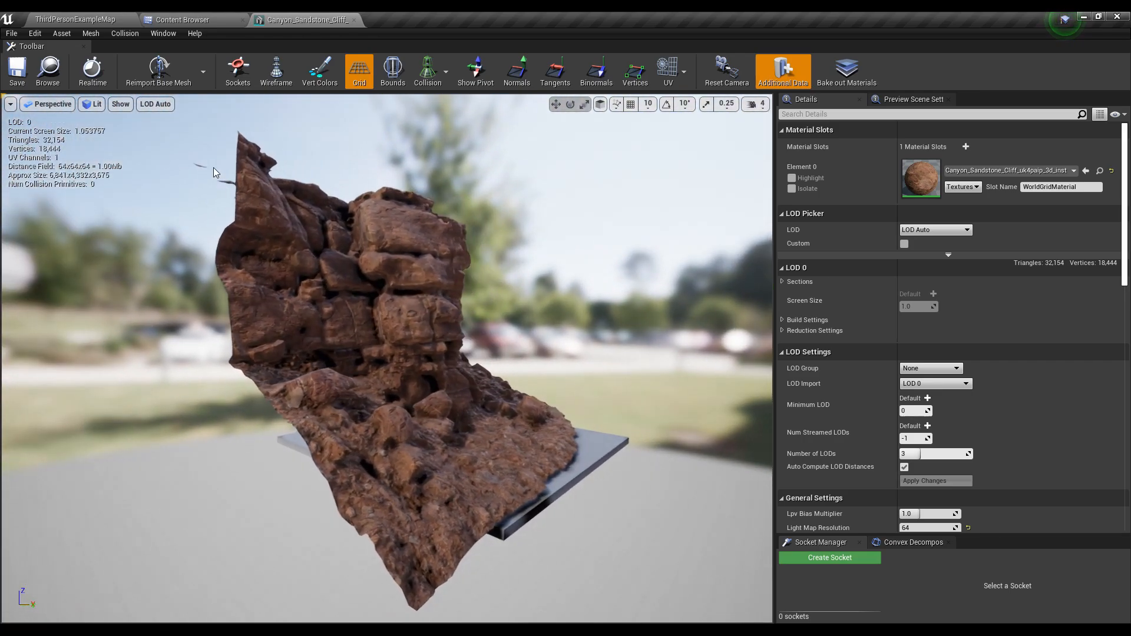
# - Generate auto convex collision for the cliff with hull count 4, max hull verts 16 and hull precision 100000, and inspect its fit
pyautogui.click(125, 33)
pyautogui.click(152, 205)
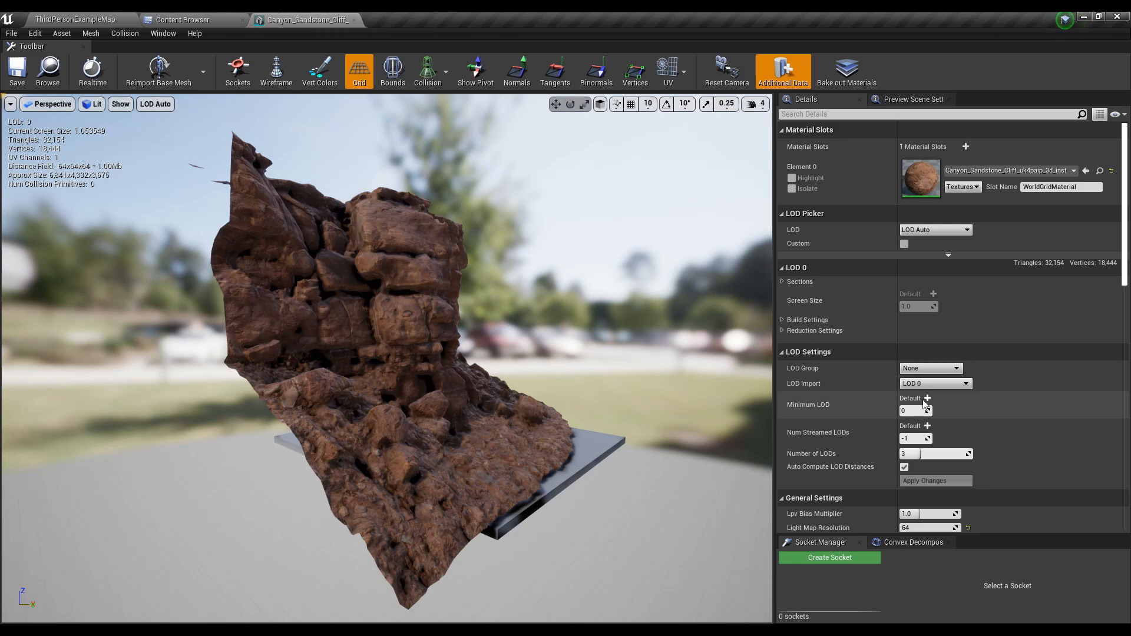
pyautogui.scroll(-5, 950, 514)
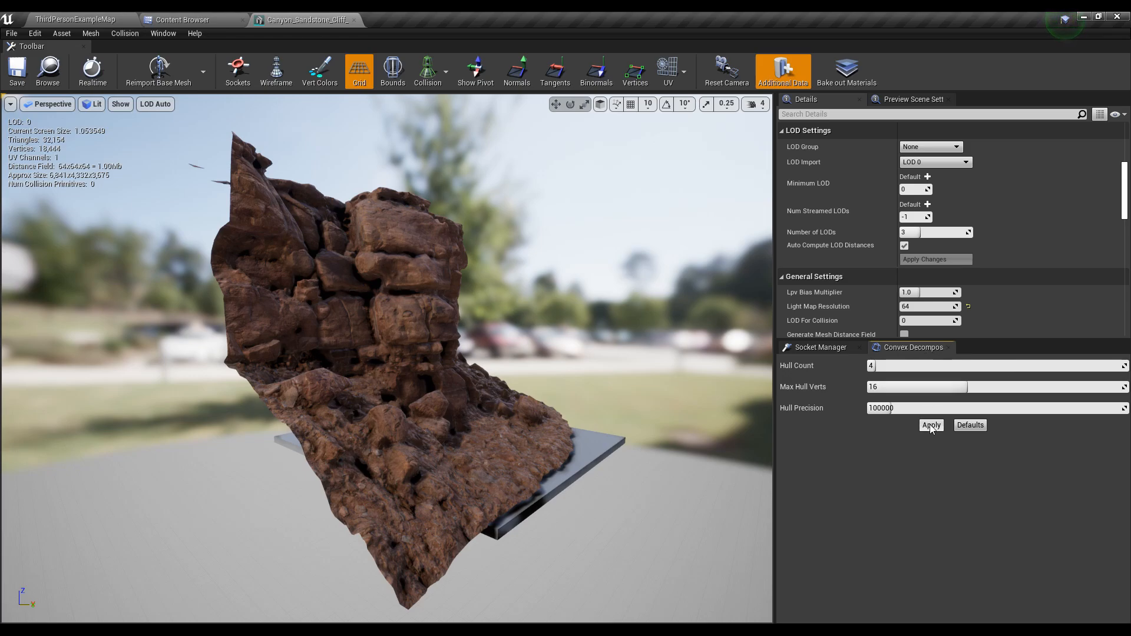
pyautogui.moveTo(535, 378); pyautogui.dragTo(719, 283)
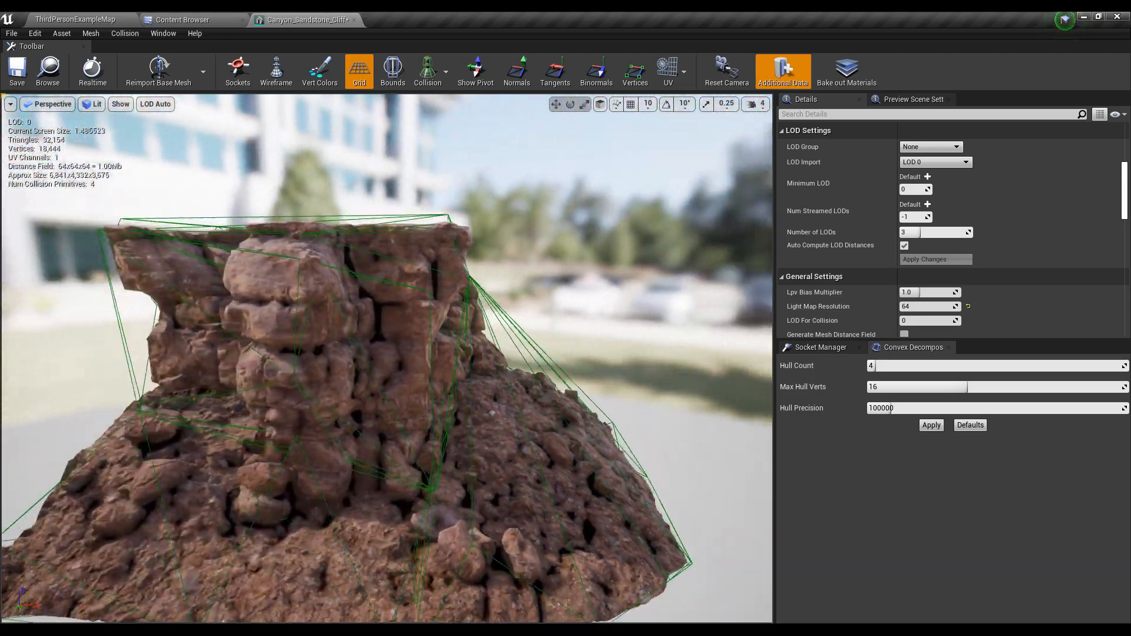
pyautogui.scroll(-5, 413, 353)
pyautogui.scroll(6, 386, 359)
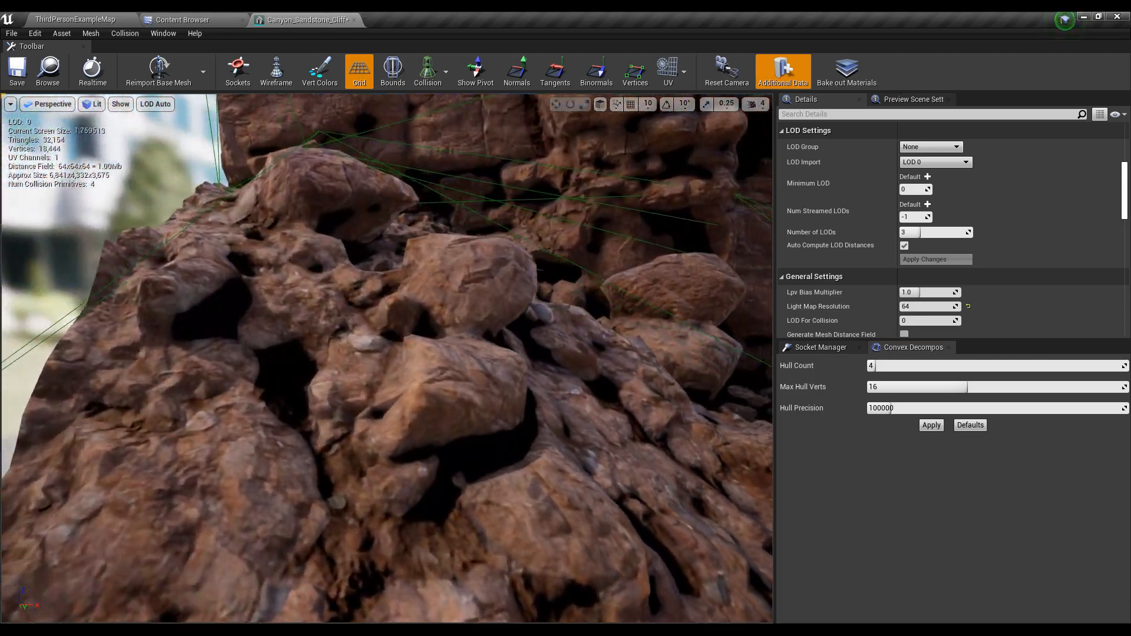
pyautogui.scroll(-4, 386, 358)
pyautogui.moveTo(387, 358); pyautogui.dragTo(448, 348)
pyautogui.scroll(3, 836, 254)
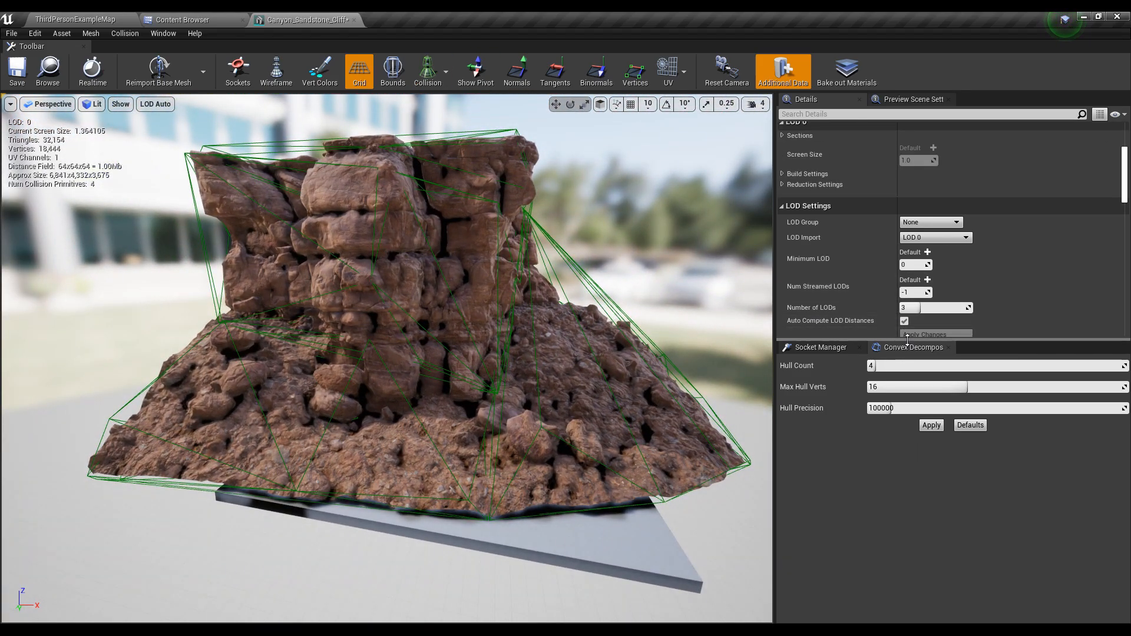
# - Set the cliff mesh's collision complexity to Use Complex Collision As Simple and save the asset
pyautogui.moveTo(907, 340); pyautogui.dragTo(907, 550)
pyautogui.scroll(-10, 854, 354)
pyautogui.click(929, 391)
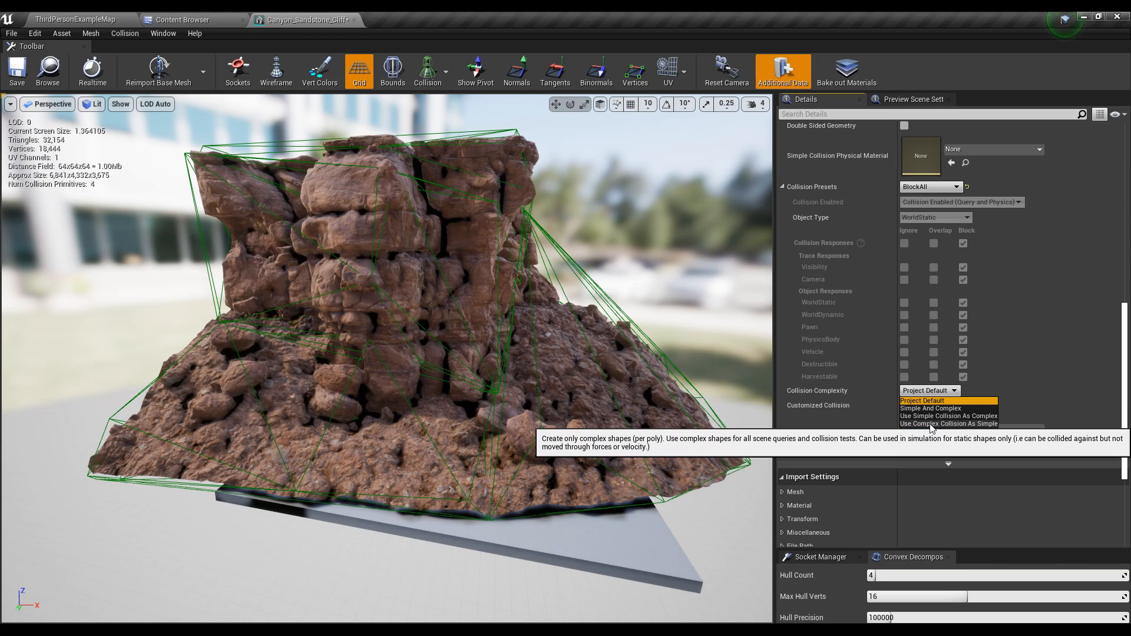
pyautogui.click(931, 424)
pyautogui.moveTo(406, 242); pyautogui.dragTo(430, 252)
pyautogui.click(26, 67)
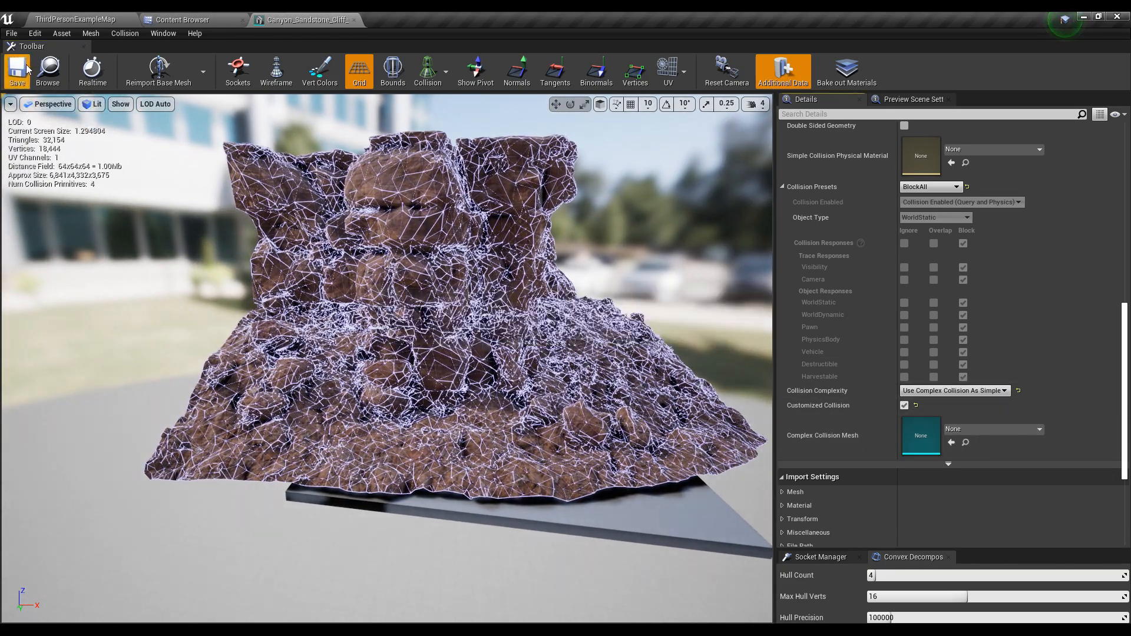
# - Locate the cliff mesh among the project assets and place it in the ThirdPersonExampleMap level
pyautogui.click(49, 68)
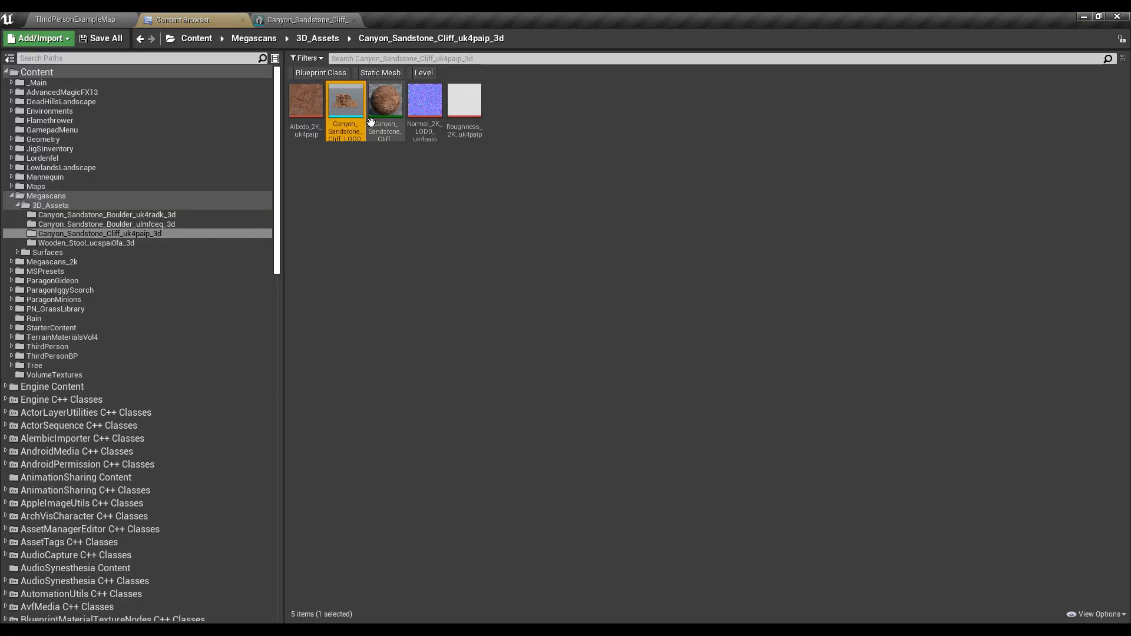
pyautogui.moveTo(371, 122); pyautogui.dragTo(314, 391)
pyautogui.press('s')
pyautogui.moveTo(315, 391); pyautogui.dragTo(242, 354, button='right')
pyautogui.press('f')
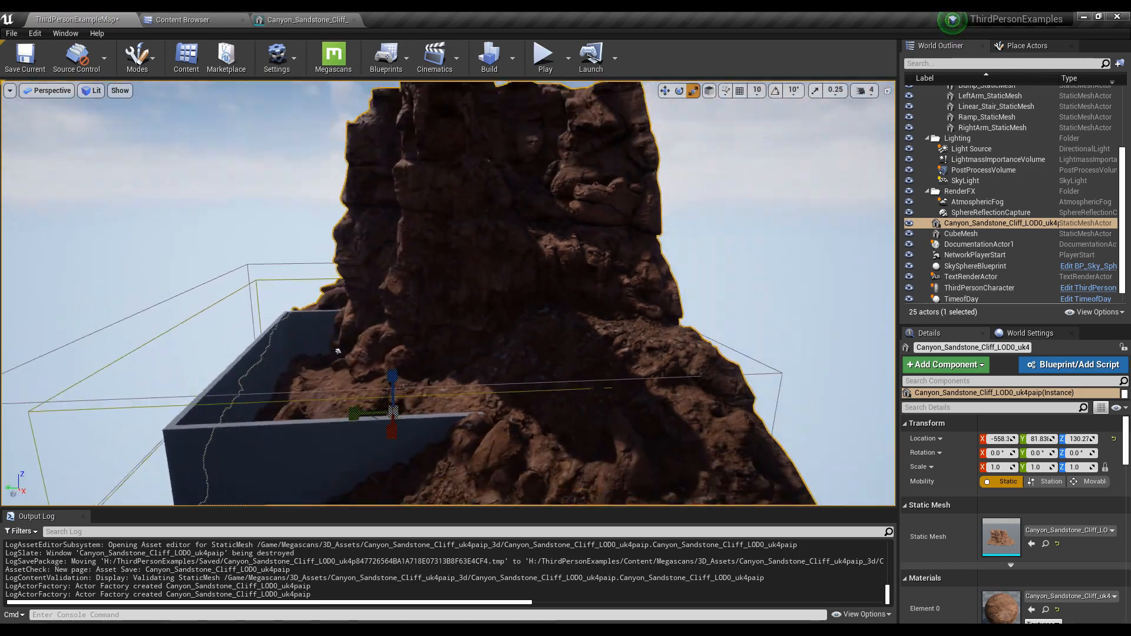
# - Move the cliff over the walled arena and rotate it about the vertical axis so its rocky slope covers the floor
pyautogui.moveTo(434, 383); pyautogui.dragTo(483, 330)
pyautogui.moveTo(484, 330); pyautogui.dragTo(353, 363, button='right')
pyautogui.press('e')
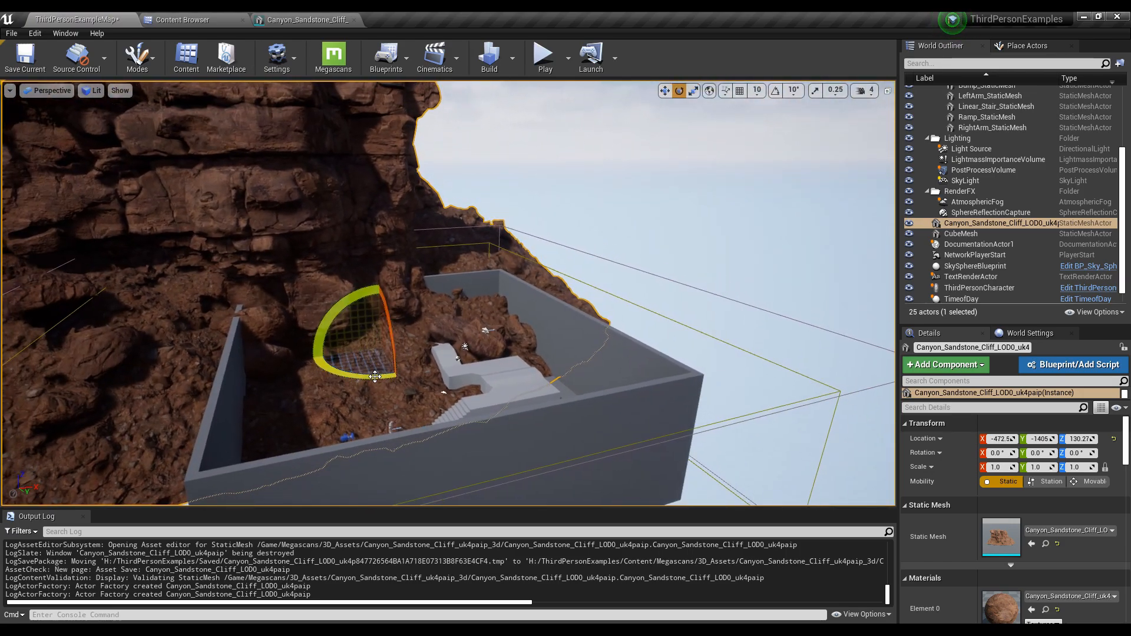
pyautogui.moveTo(353, 354); pyautogui.dragTo(377, 336)
pyautogui.moveTo(377, 335); pyautogui.dragTo(365, 364, button='right')
pyautogui.moveTo(376, 359); pyautogui.dragTo(517, 361)
# - Play the level, run the character over the cliff's rocks and slope to test its complex collision, and stop playing
pyautogui.click(544, 56)
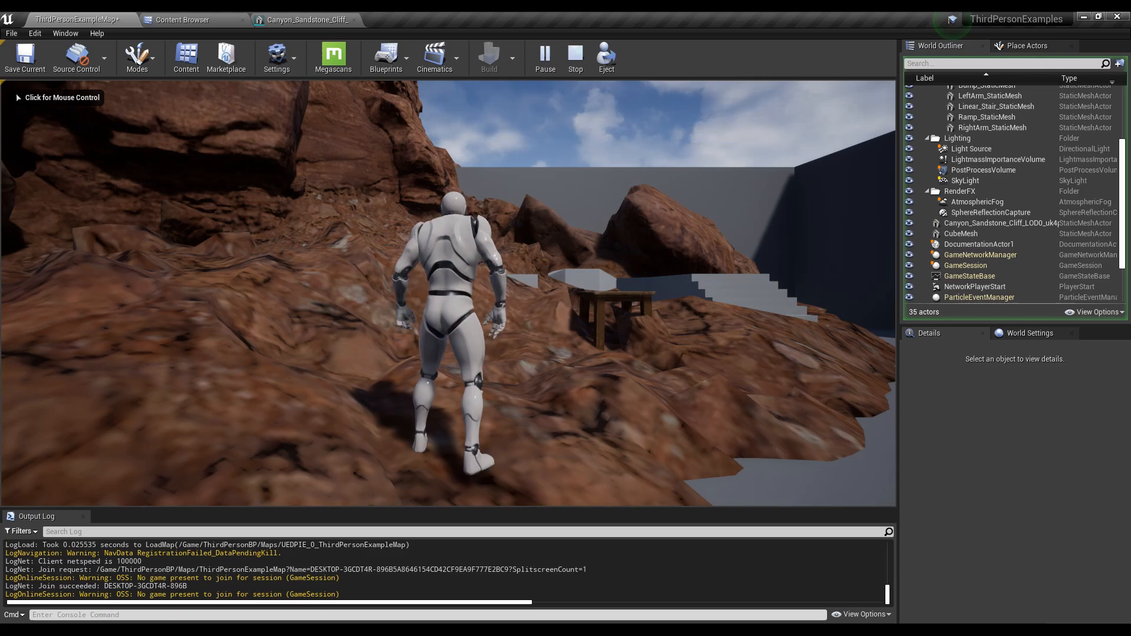
pyautogui.click(596, 295)
pyautogui.press('w')
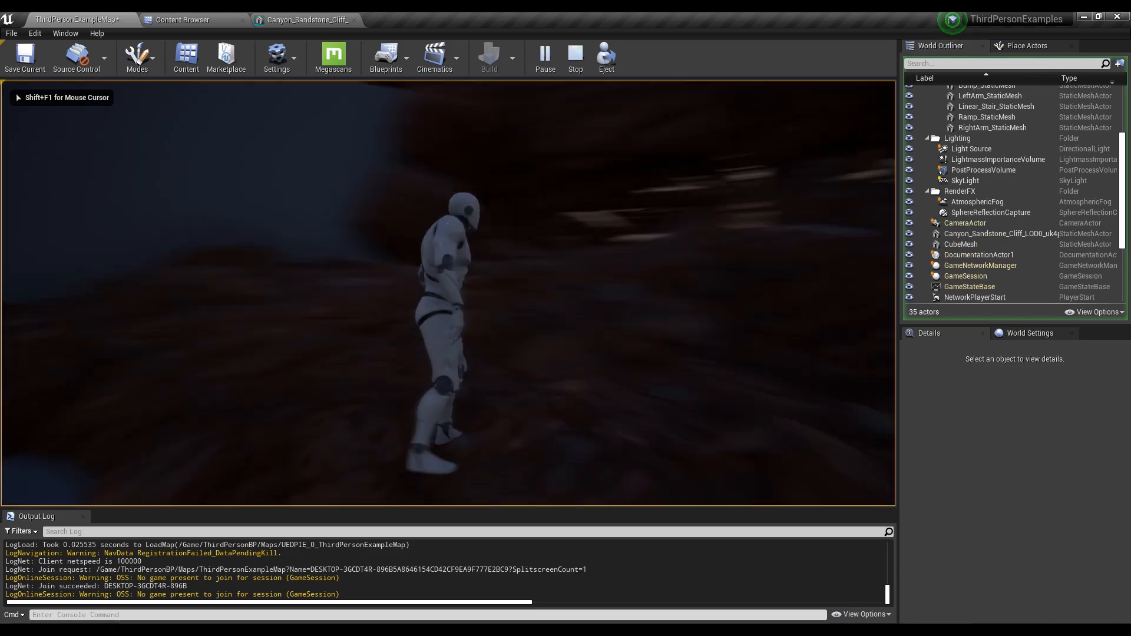
pyautogui.press('w')
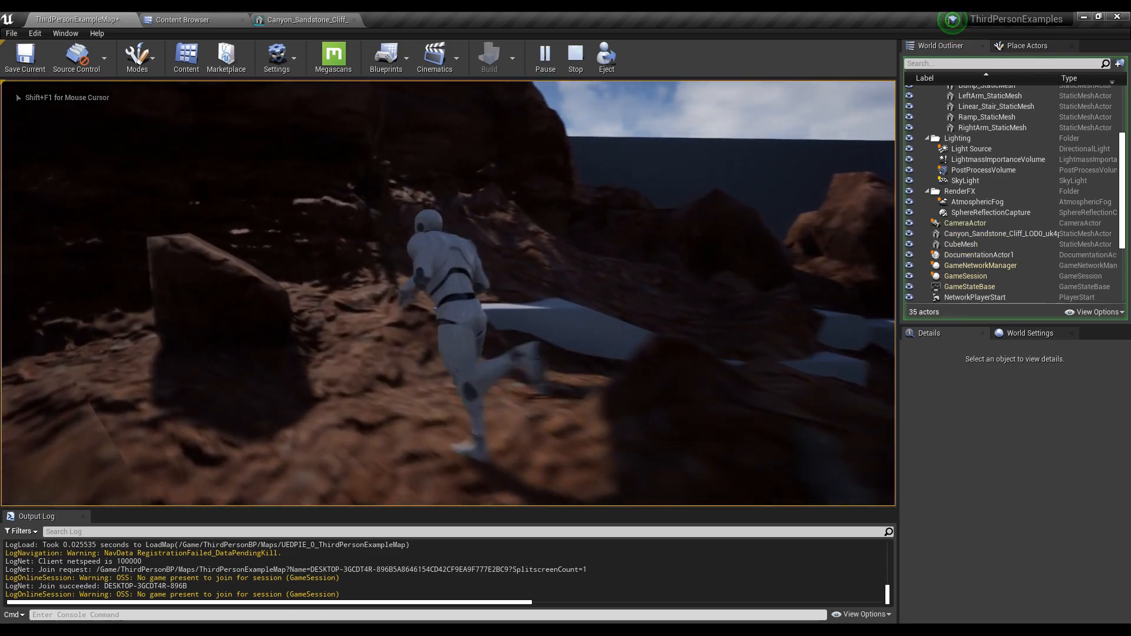
pyautogui.press('w')
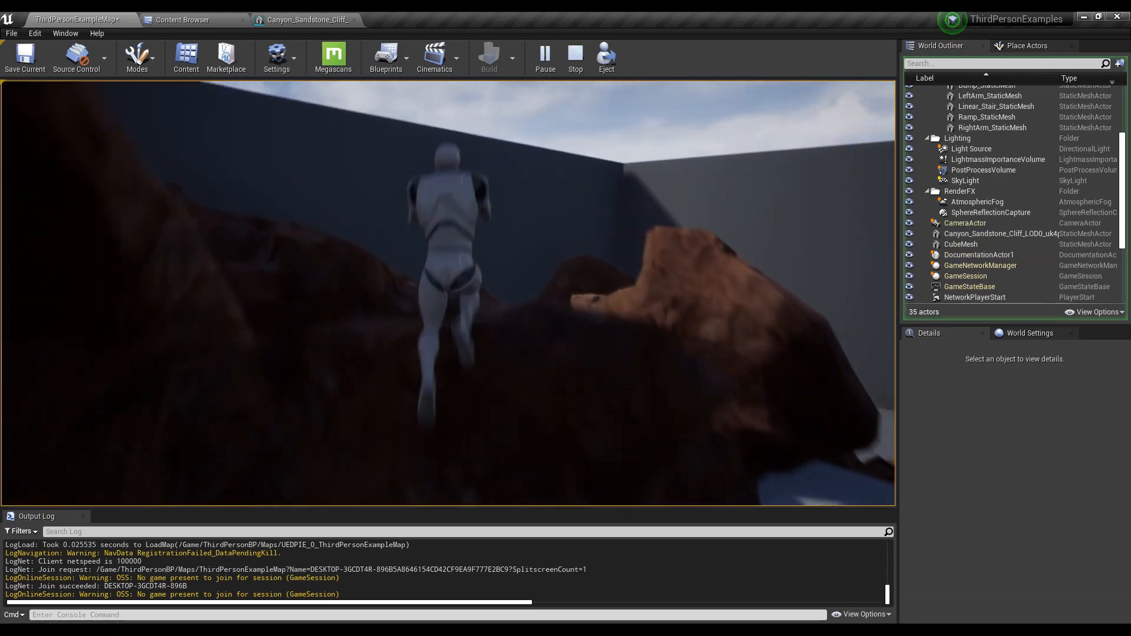
pyautogui.press('w')
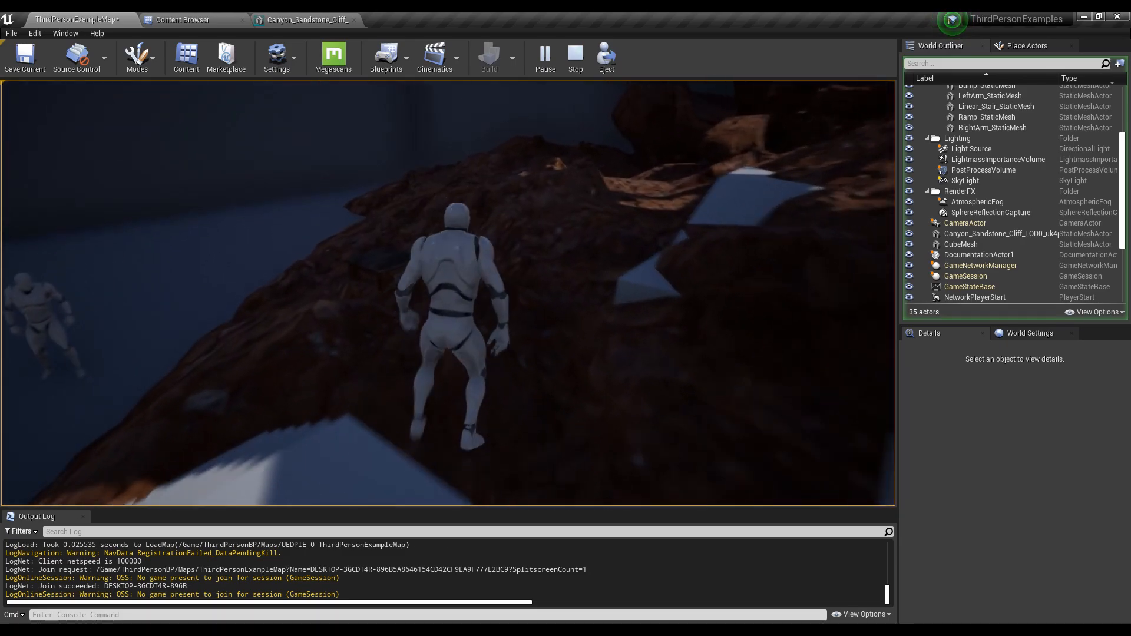
pyautogui.press('w')
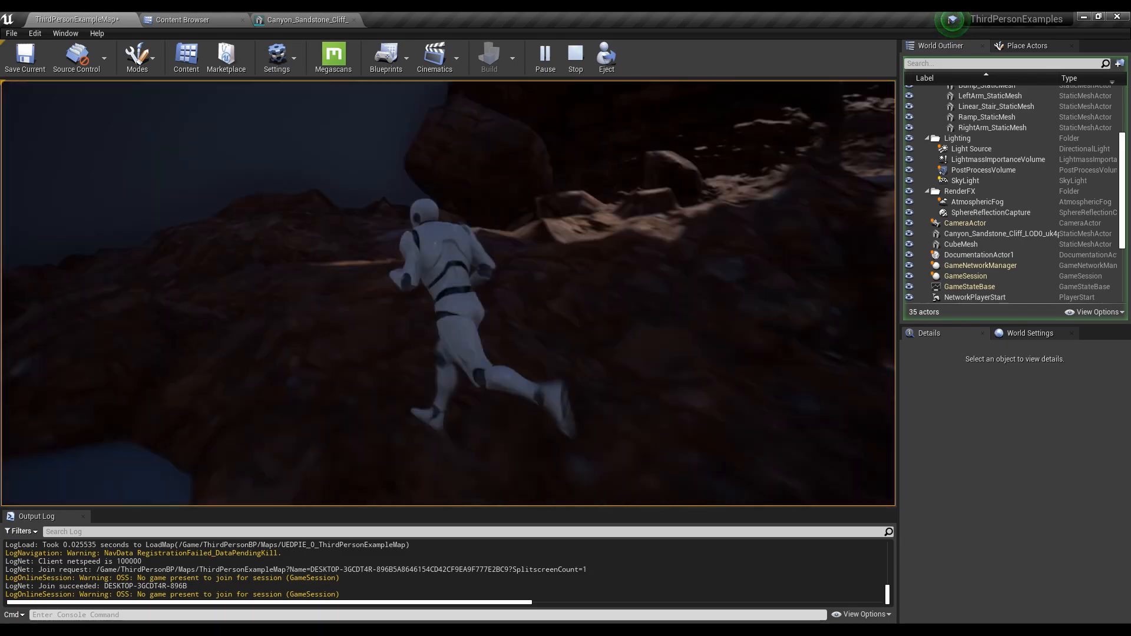
pyautogui.press('w')
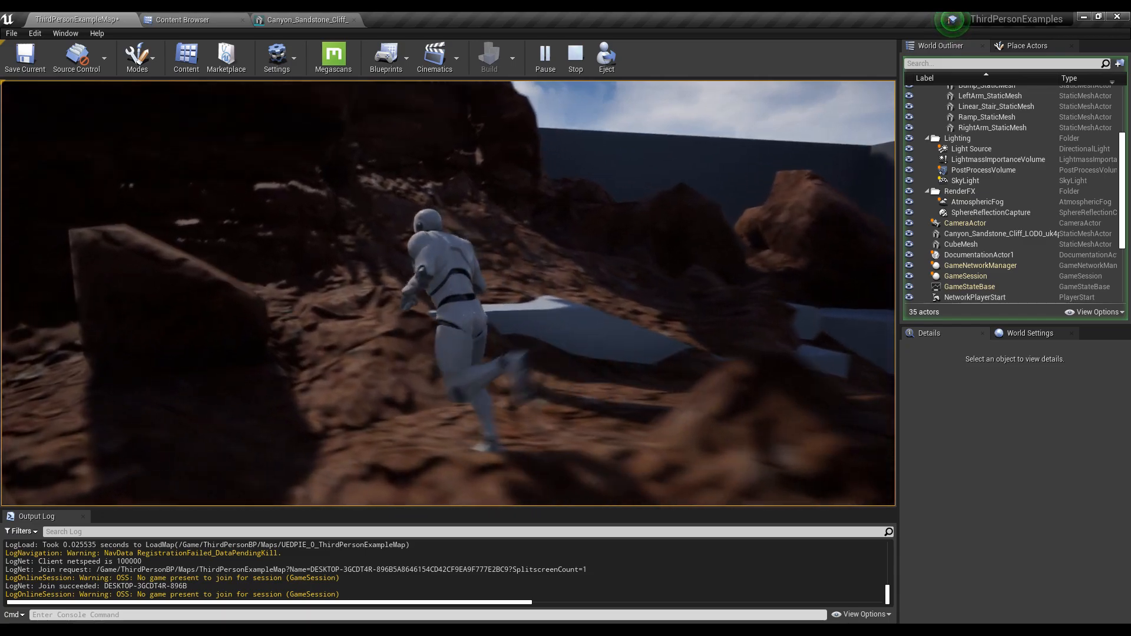
pyautogui.press('w')
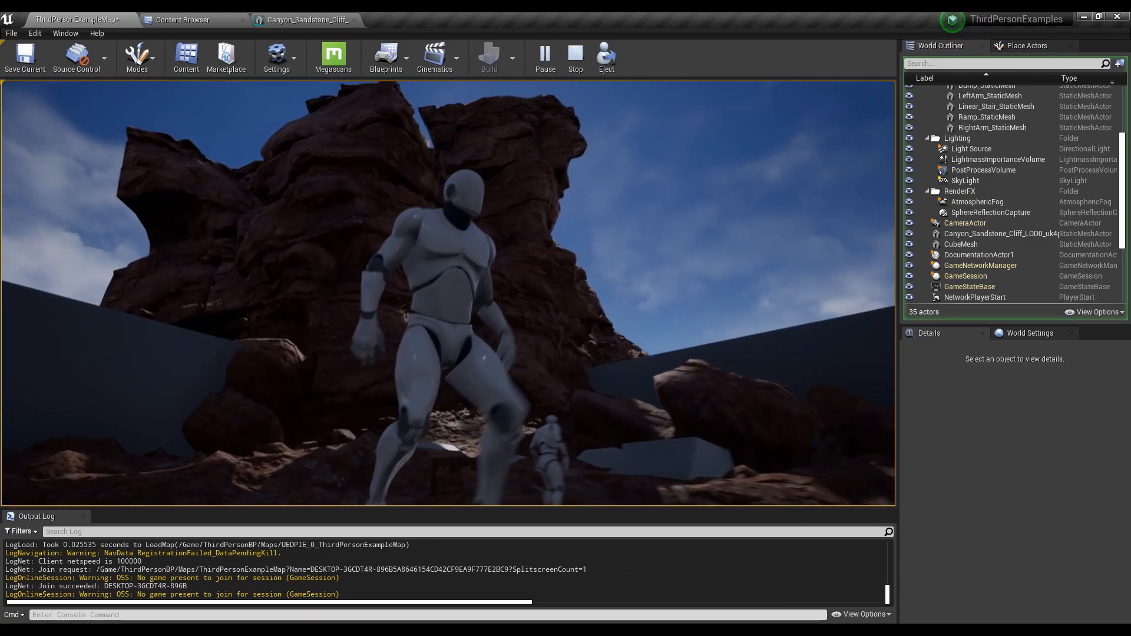
pyautogui.press('w')
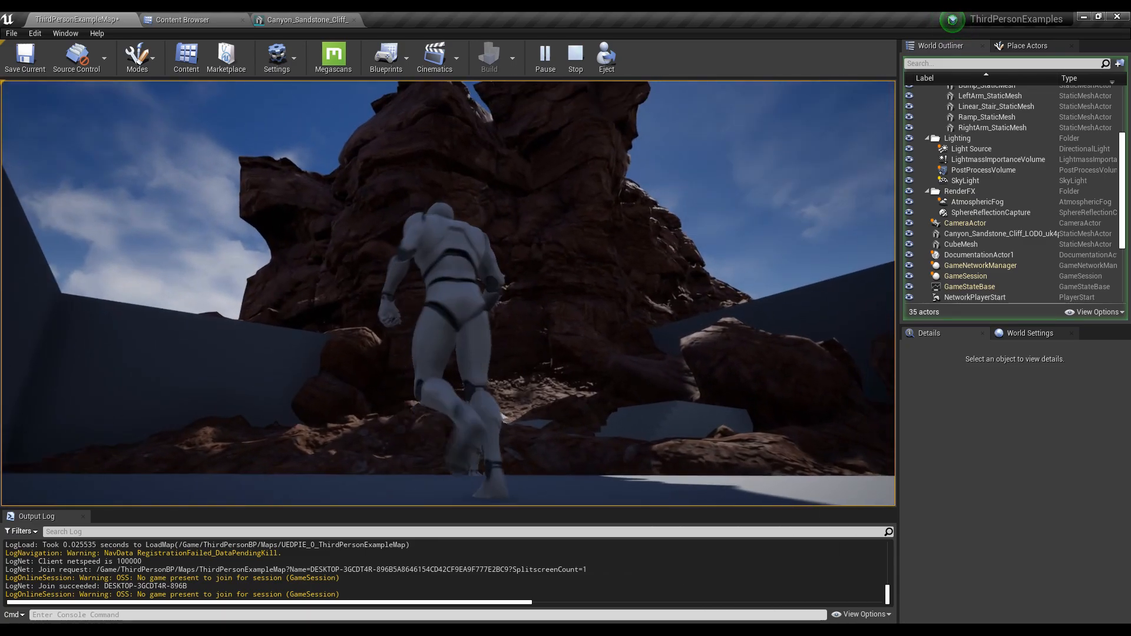
pyautogui.press('Escape')
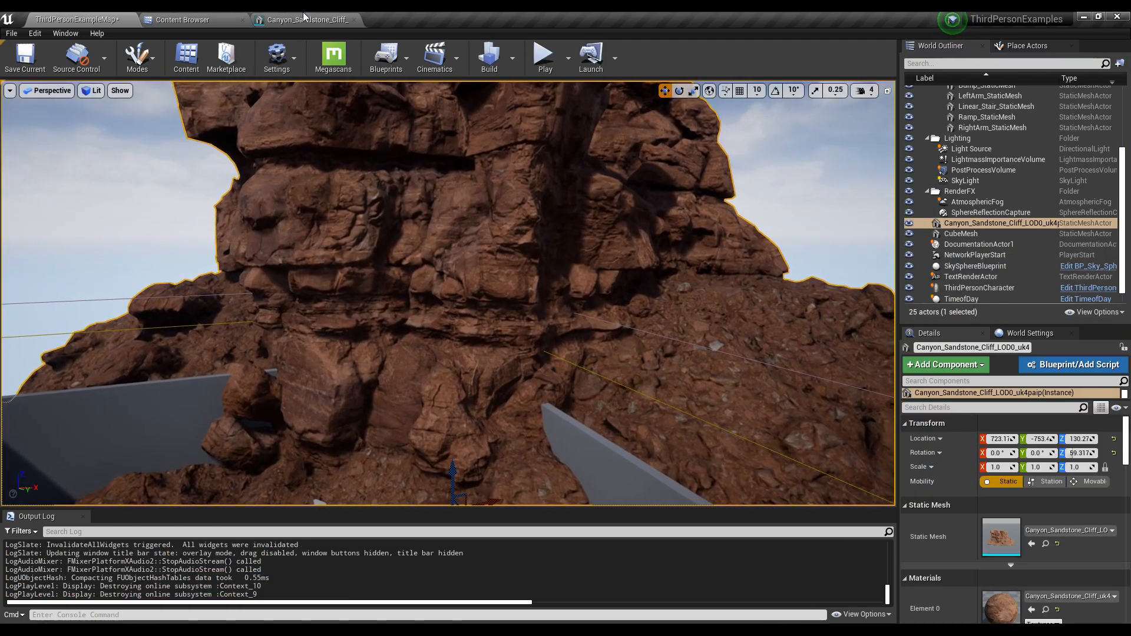
# - Review the cliff's collision settings in its mesh editor and view the placed cliff from several angles in the level
pyautogui.click(304, 20)
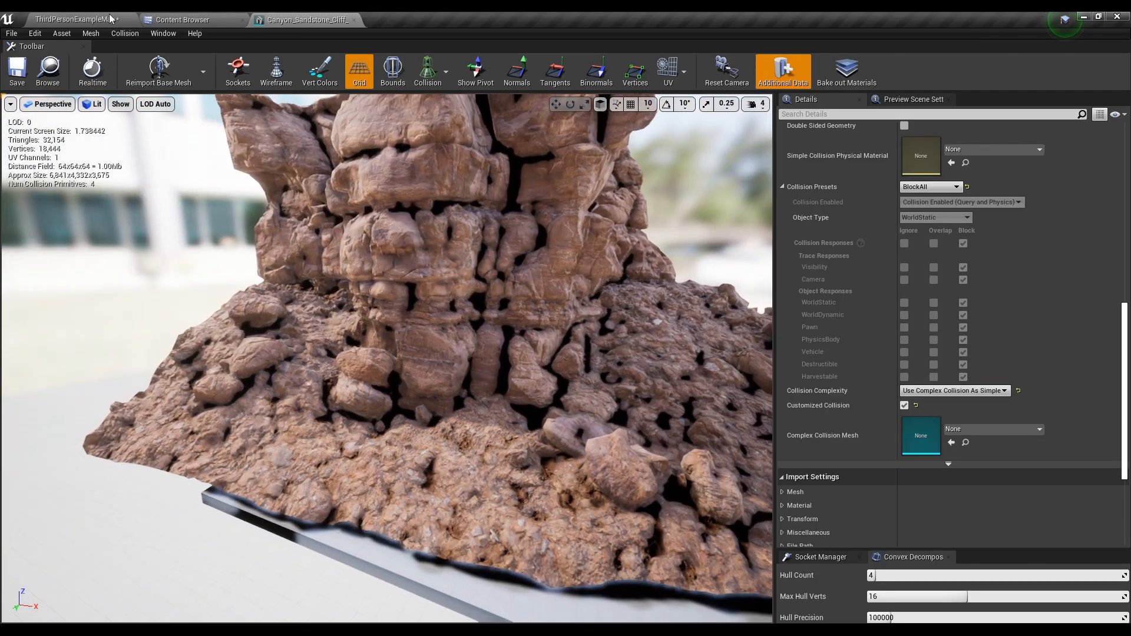
pyautogui.click(107, 19)
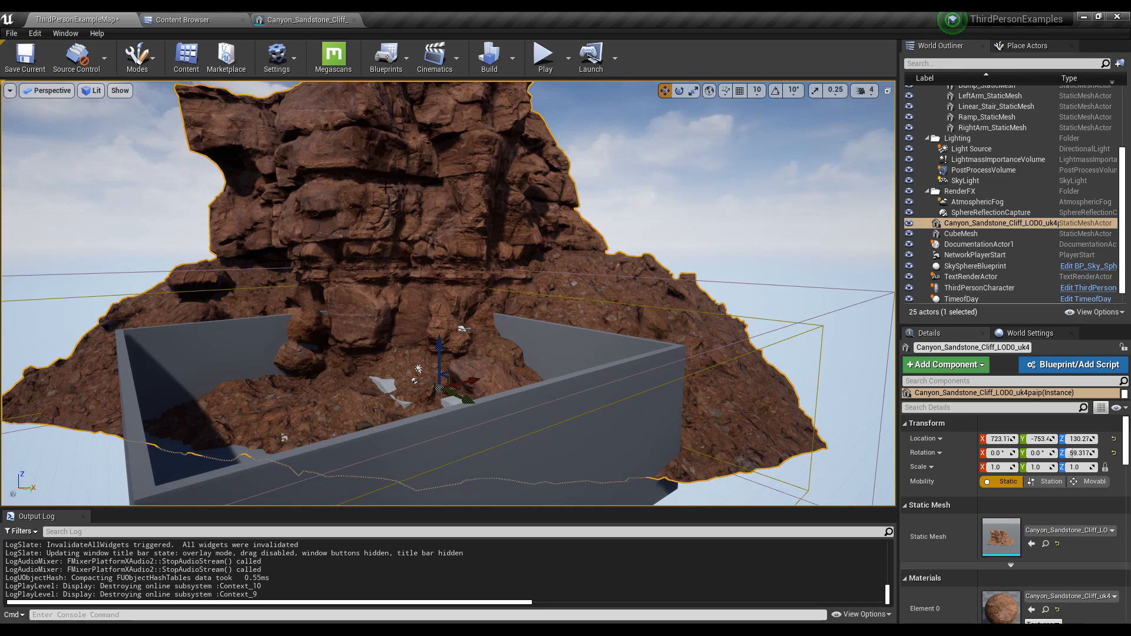
pyautogui.press('a')
pyautogui.moveTo(386, 187); pyautogui.dragTo(411, 168, button='right')
pyautogui.press('d')
pyautogui.press('w')
pyautogui.press('s')
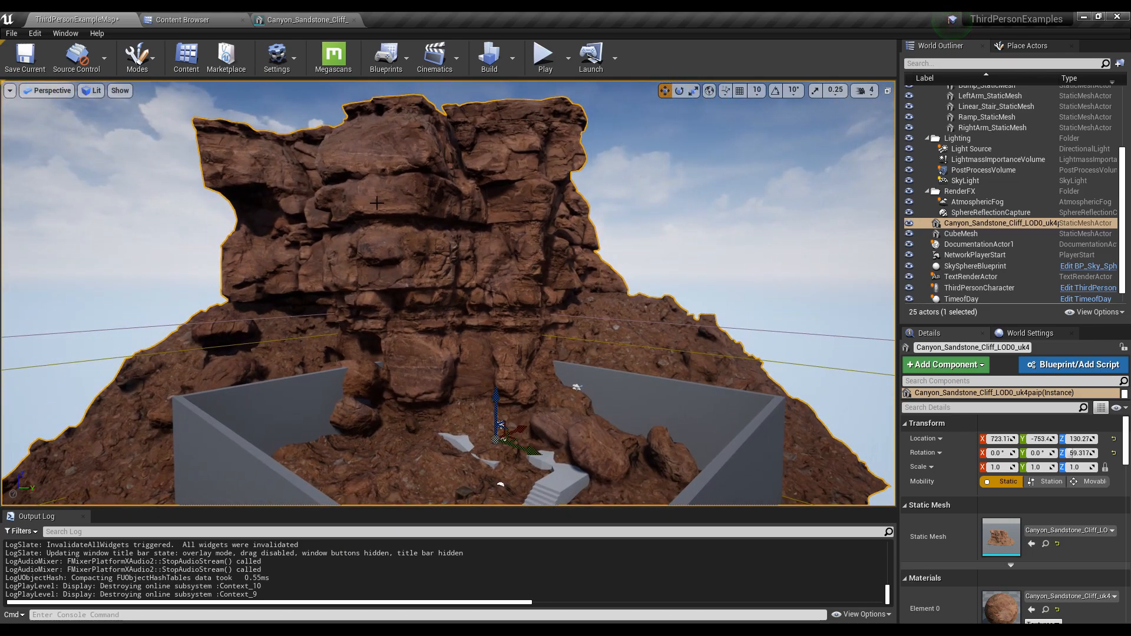